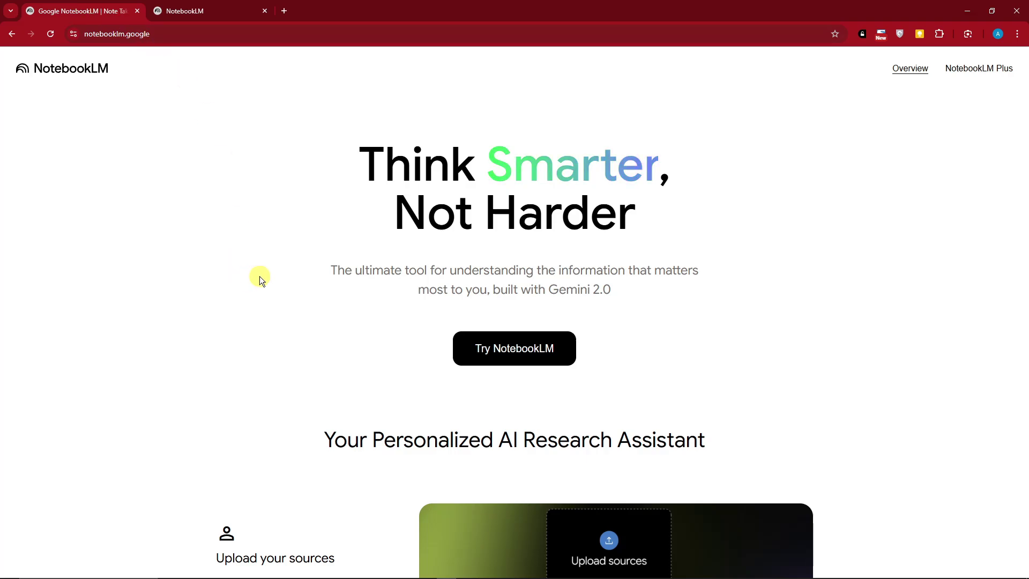
# Step: Read the hero paragraph on the NotebookLM landing page, highlighting it briefly
pyautogui.scroll(-2, 260, 280)
pyautogui.scroll(-5, 264, 284)
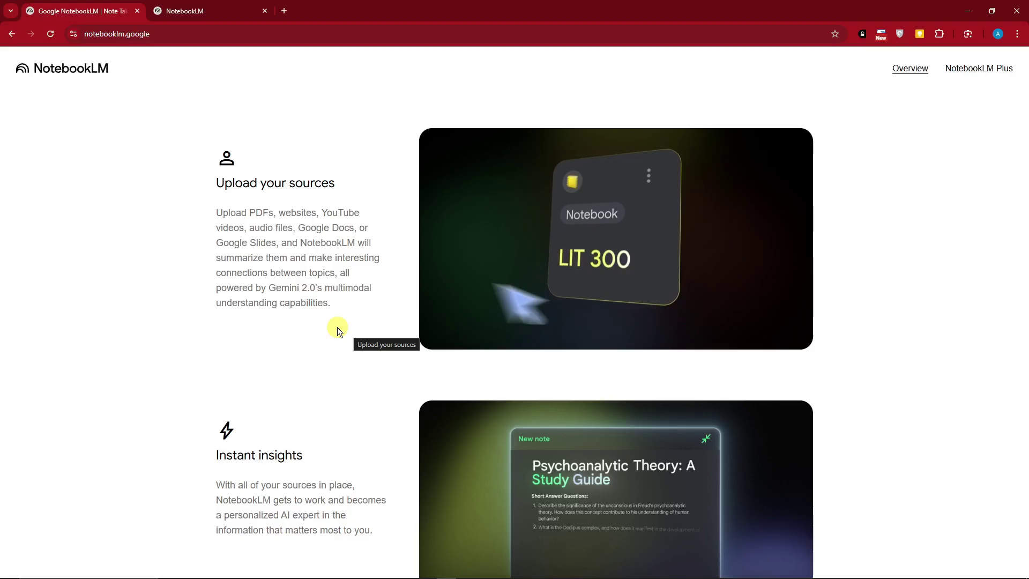
pyautogui.scroll(7, 290, 349)
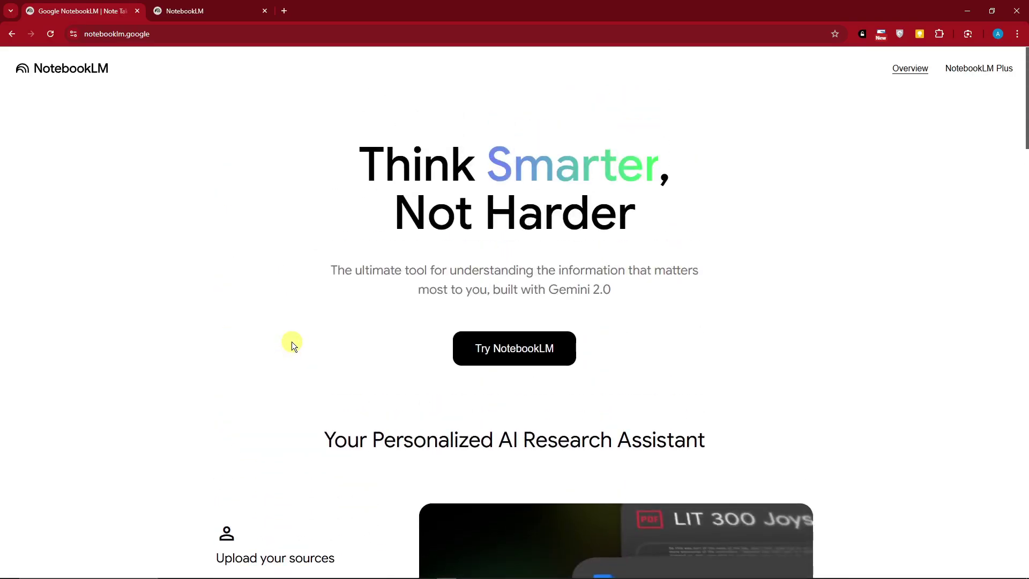
pyautogui.scroll(-2, 321, 343)
pyautogui.scroll(2, 327, 342)
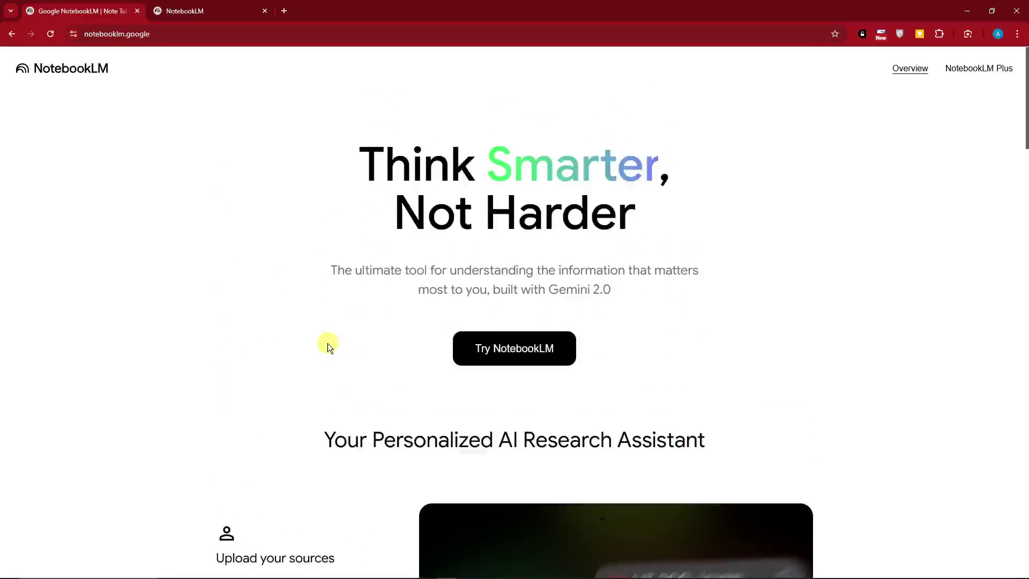
pyautogui.moveTo(330, 271); pyautogui.dragTo(609, 290)
pyautogui.click(581, 292)
pyautogui.click(474, 293)
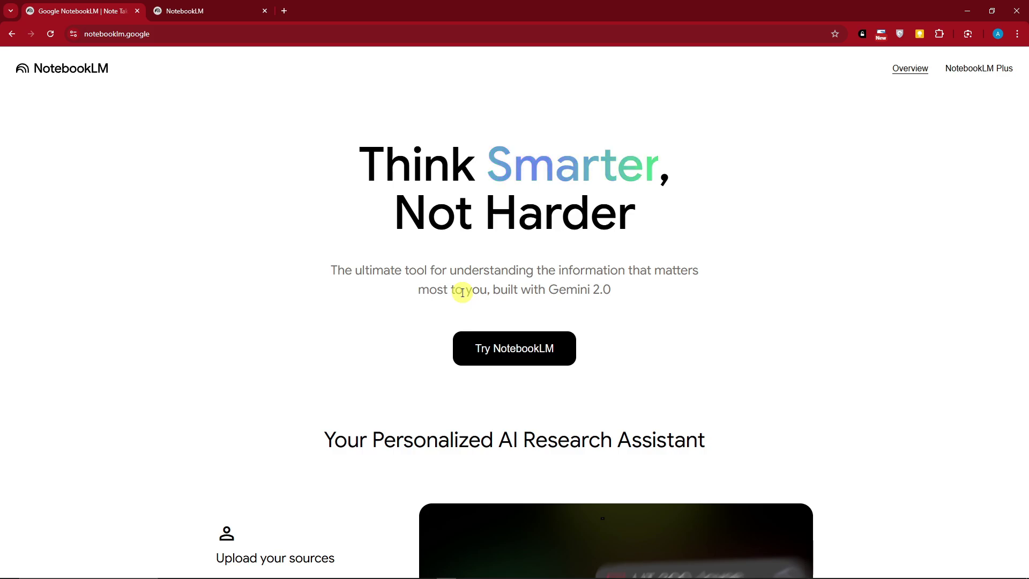
# Step: Scroll through the rest of the NotebookLM landing page
pyautogui.scroll(-3, 459, 287)
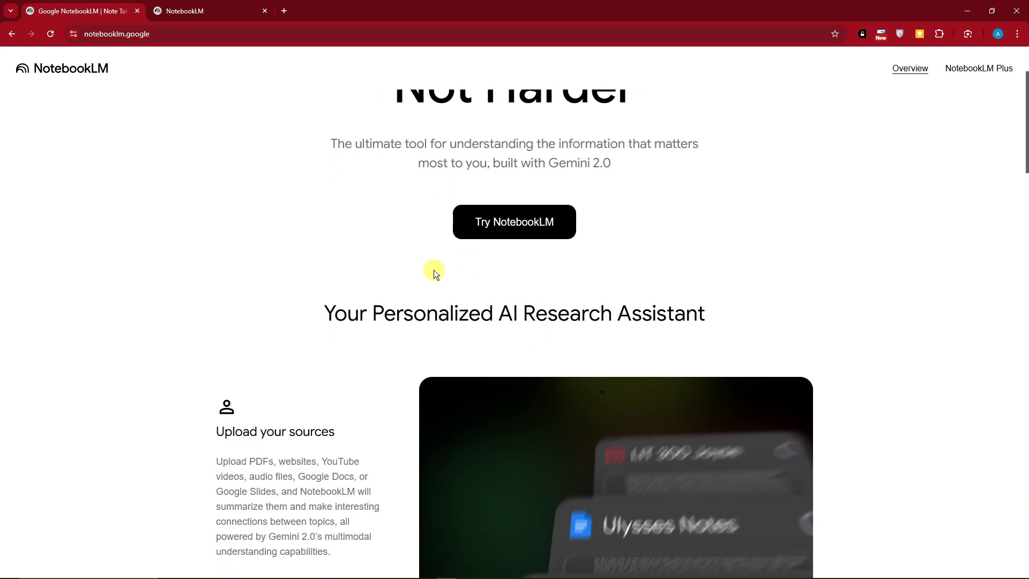
pyautogui.scroll(3, 406, 253)
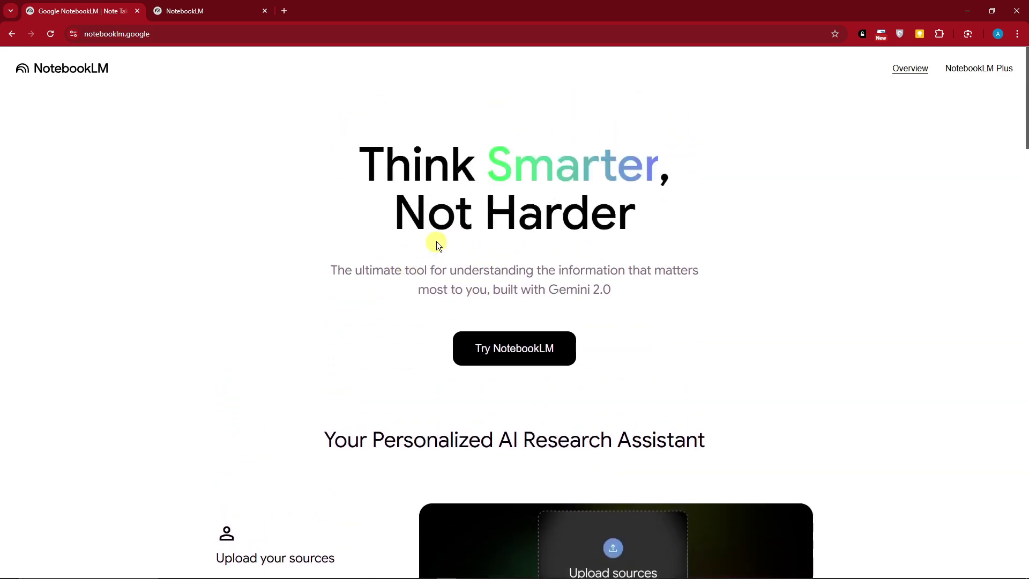
pyautogui.scroll(-5, 529, 382)
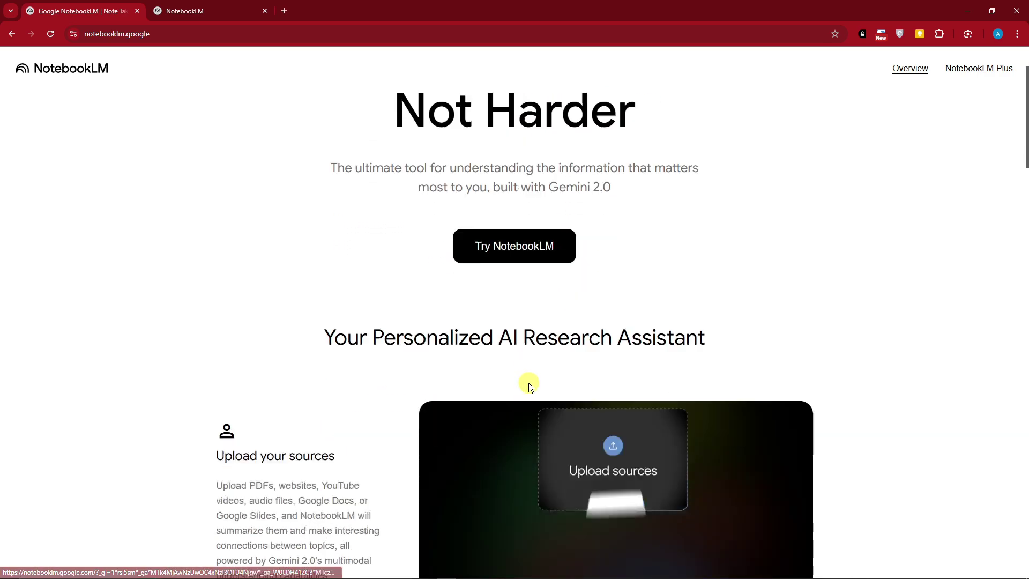
pyautogui.scroll(-8, 245, 308)
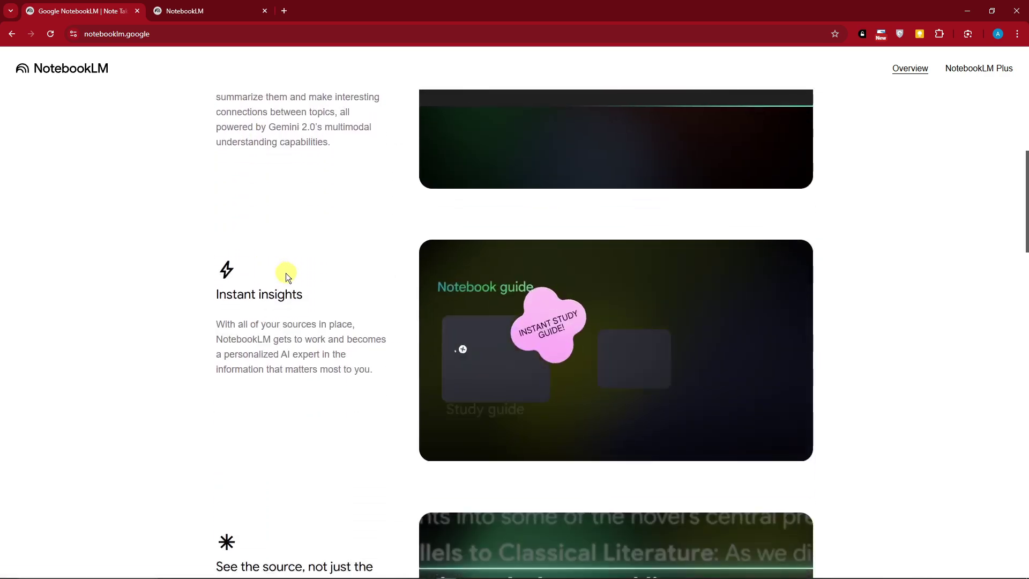
pyautogui.scroll(-3, 247, 326)
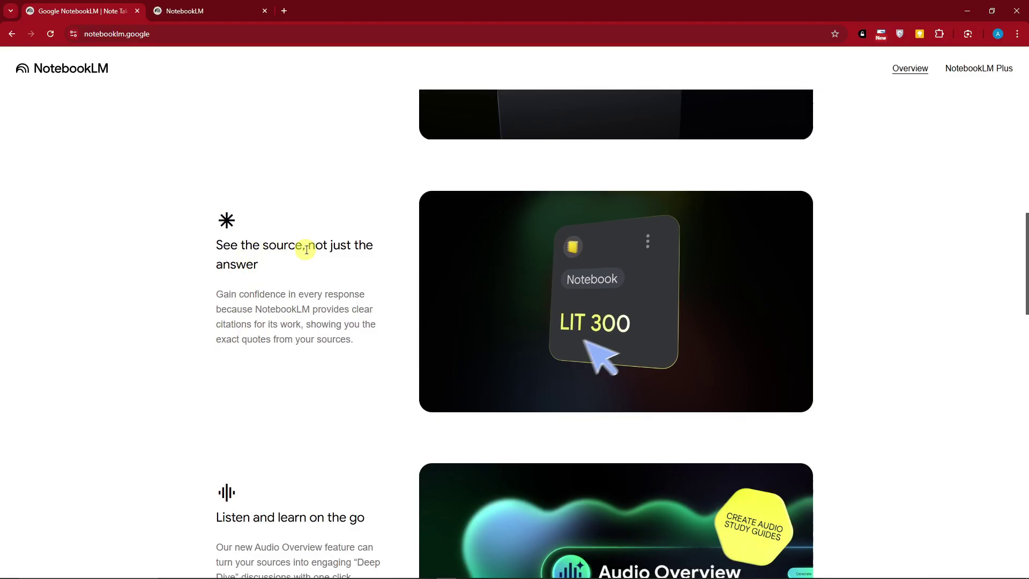
pyautogui.scroll(-2, 300, 330)
pyautogui.scroll(-5, 301, 330)
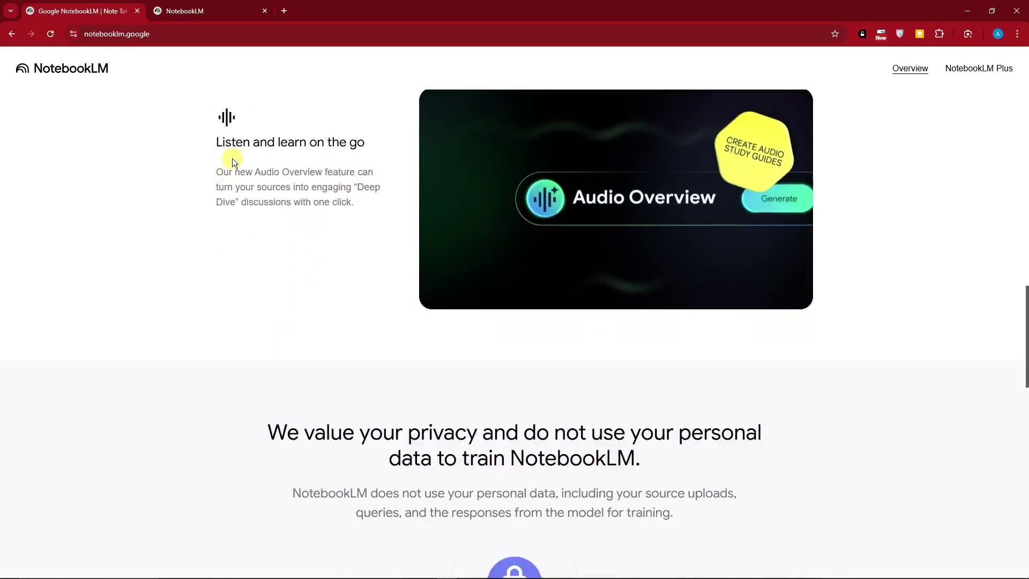
pyautogui.scroll(-9, 351, 214)
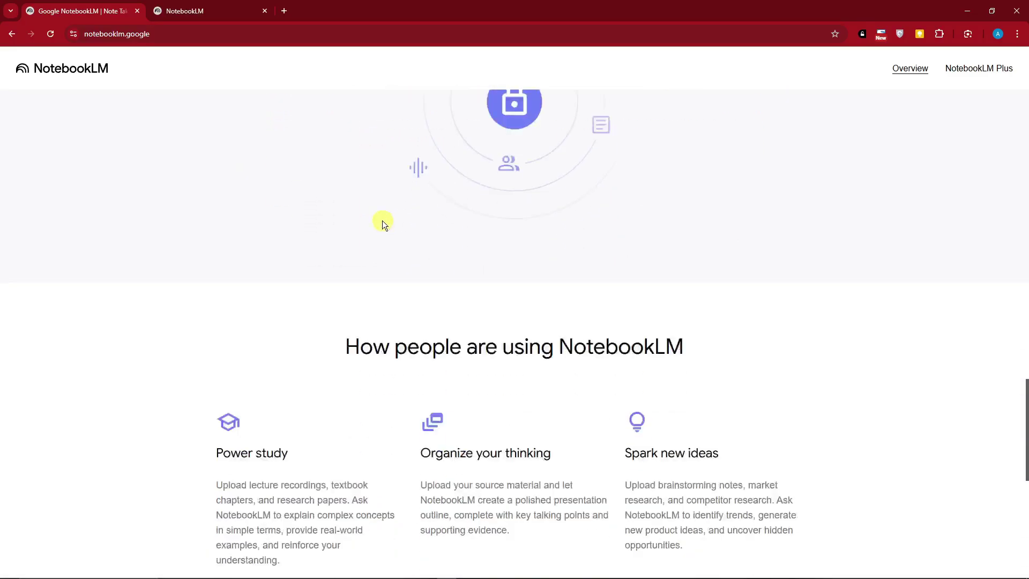
pyautogui.scroll(-5, 381, 220)
pyautogui.scroll(9, 381, 223)
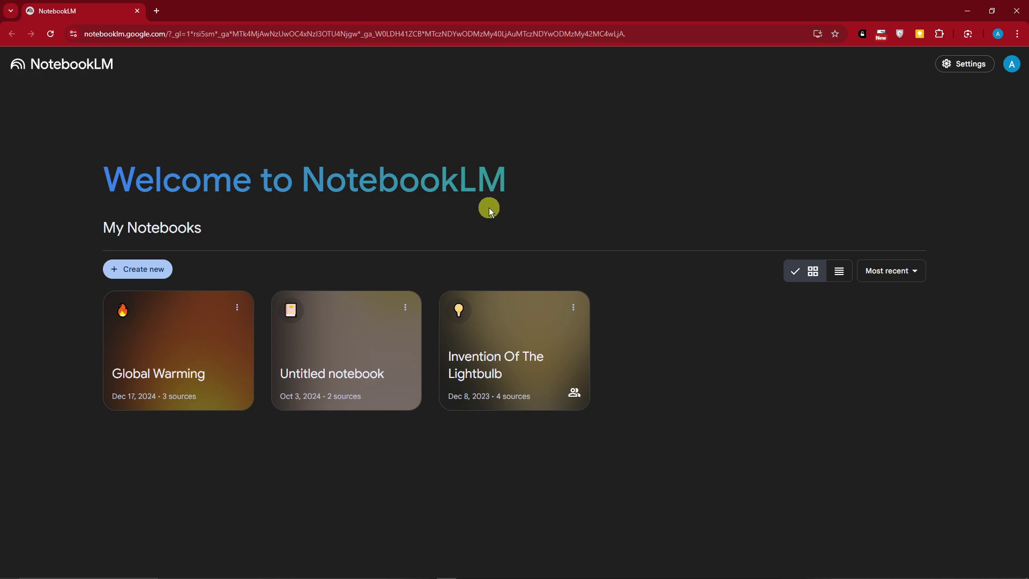
# Step: Try light mode twice from the settings menu, ending back in dark mode
pyautogui.click(943, 63)
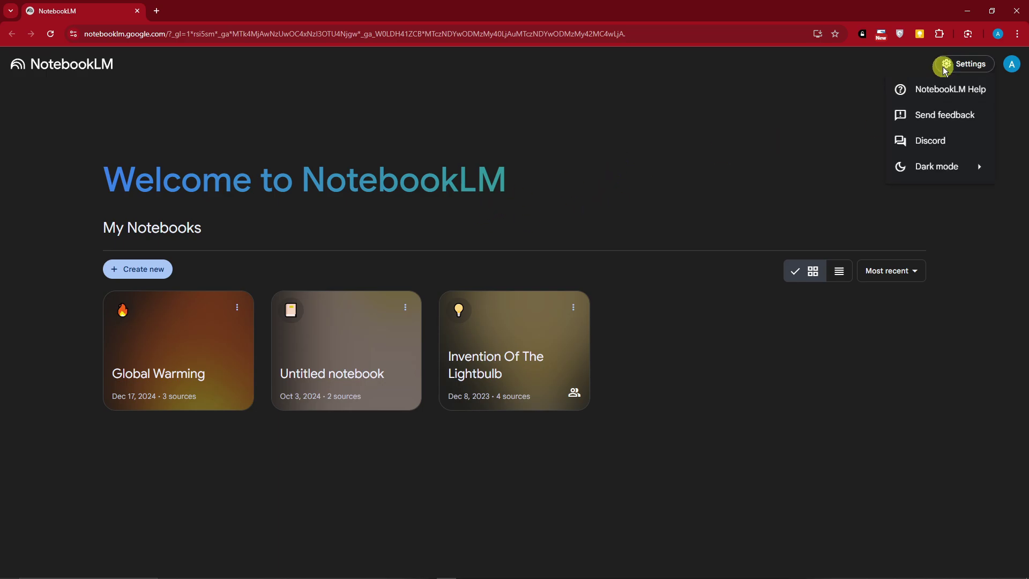
pyautogui.moveTo(958, 166)
pyautogui.click(856, 165)
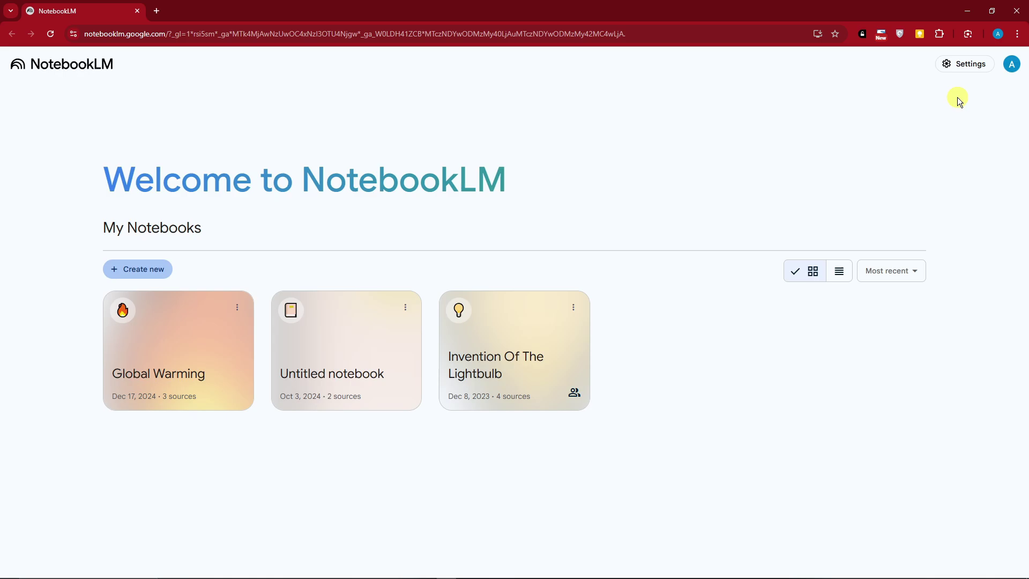
pyautogui.click(965, 64)
pyautogui.click(873, 193)
pyautogui.click(954, 64)
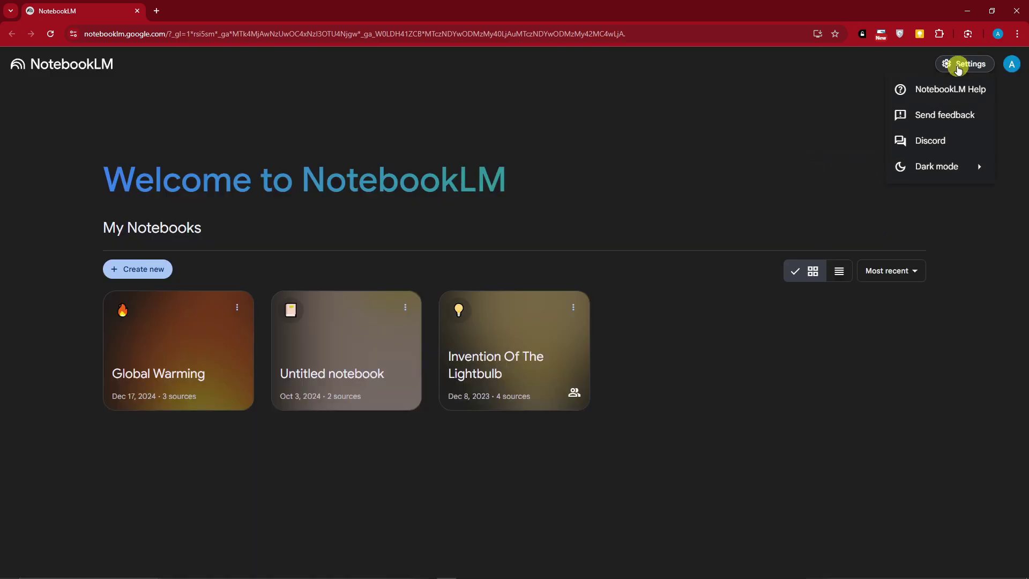
pyautogui.moveTo(914, 168)
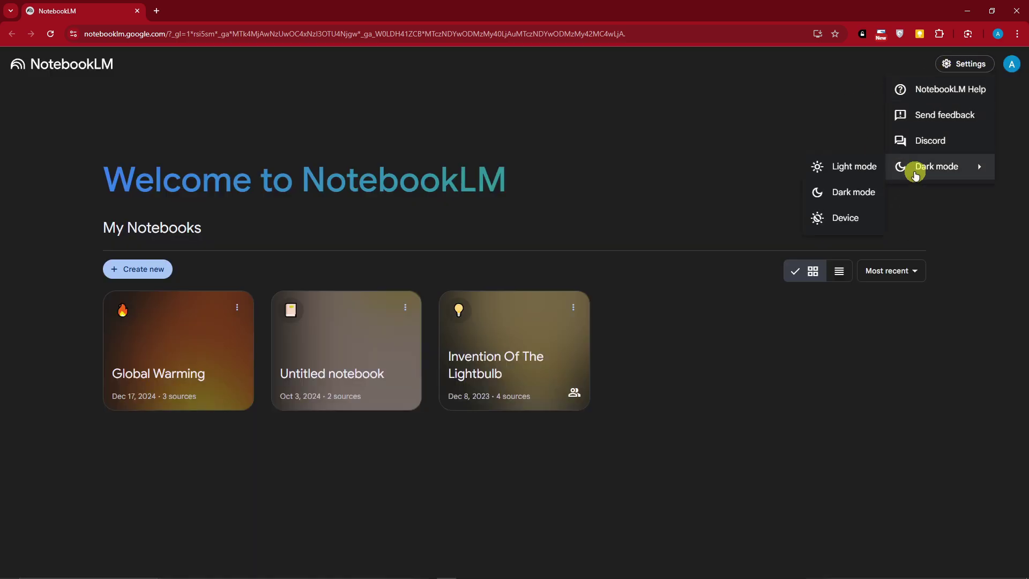
pyautogui.click(860, 167)
pyautogui.click(959, 64)
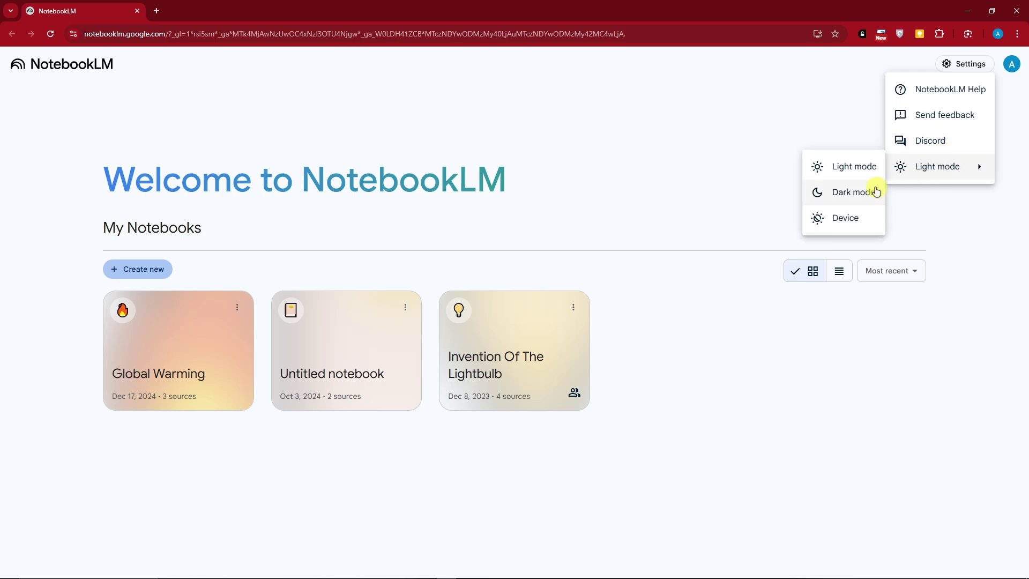
pyautogui.click(860, 193)
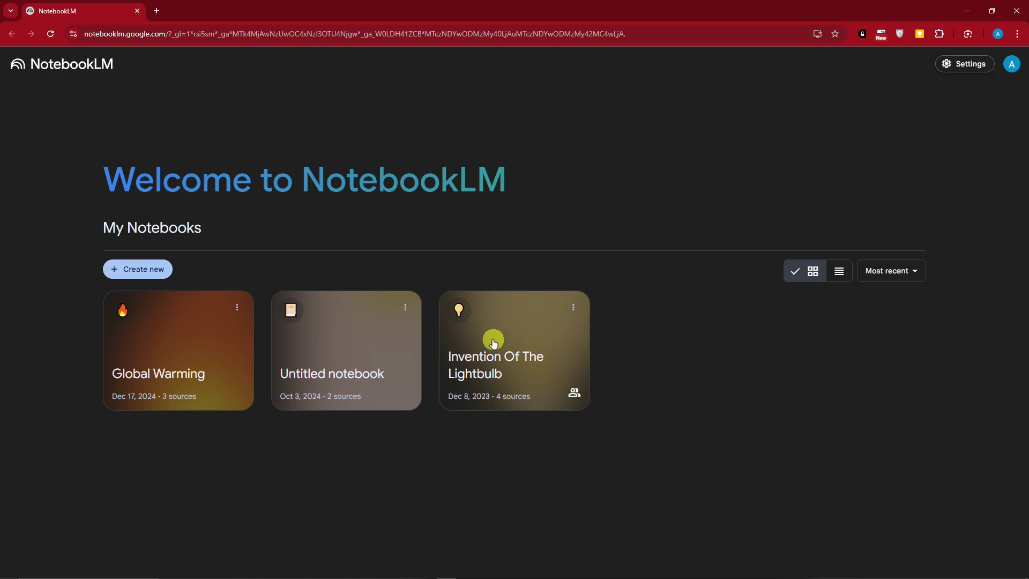
# Step: Try list view for notebooks, return to cards, and check sorting options without changing them
pyautogui.click(837, 271)
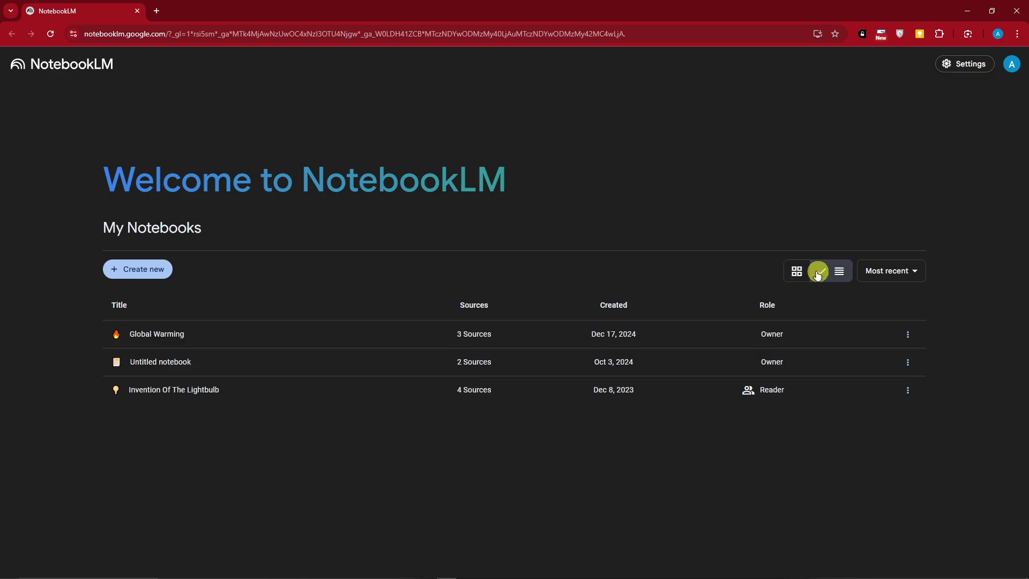
pyautogui.click(815, 270)
pyautogui.click(902, 273)
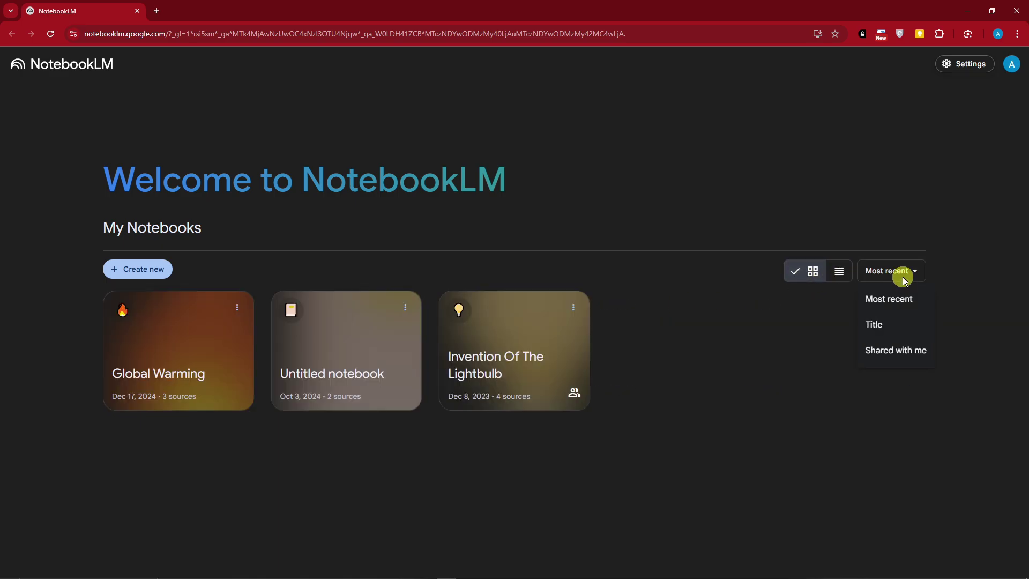
pyautogui.click(895, 279)
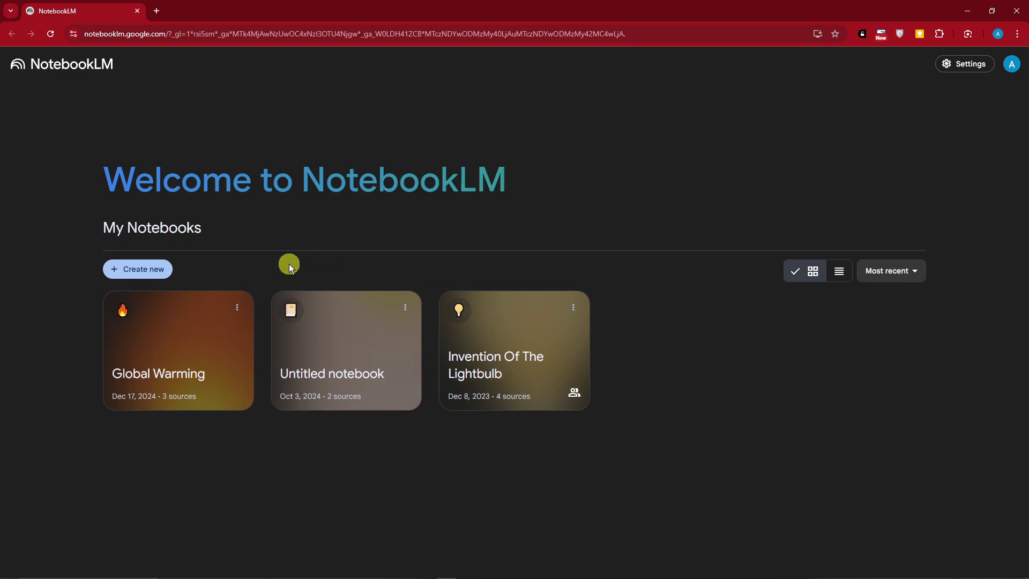
# Step: Create a new notebook and upload Sample 1.mp3, Sample 2.mp3 and Sample 3.mp3 from the Desktop
pyautogui.click(128, 271)
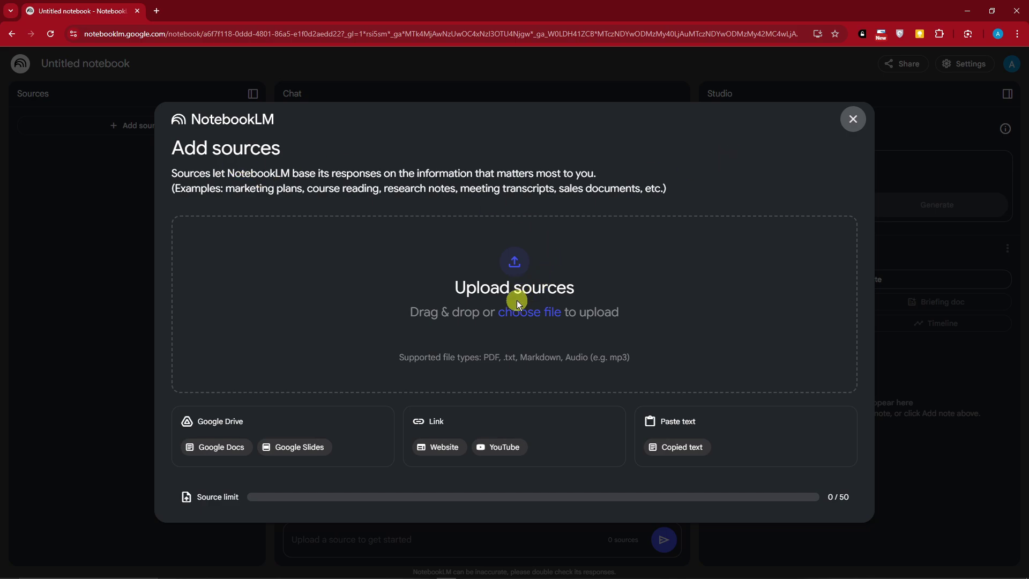
pyautogui.click(538, 315)
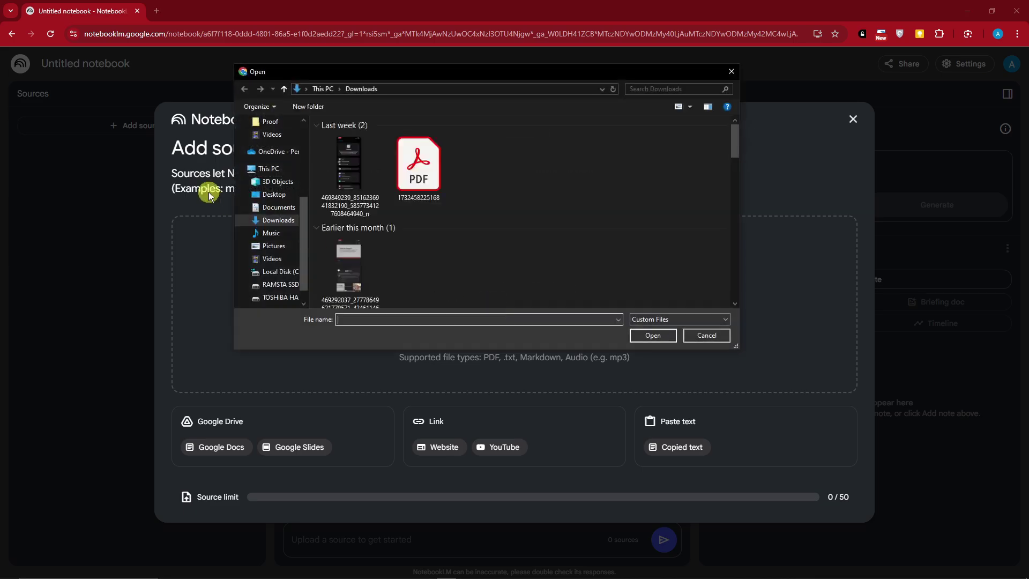
pyautogui.scroll(1, 280, 217)
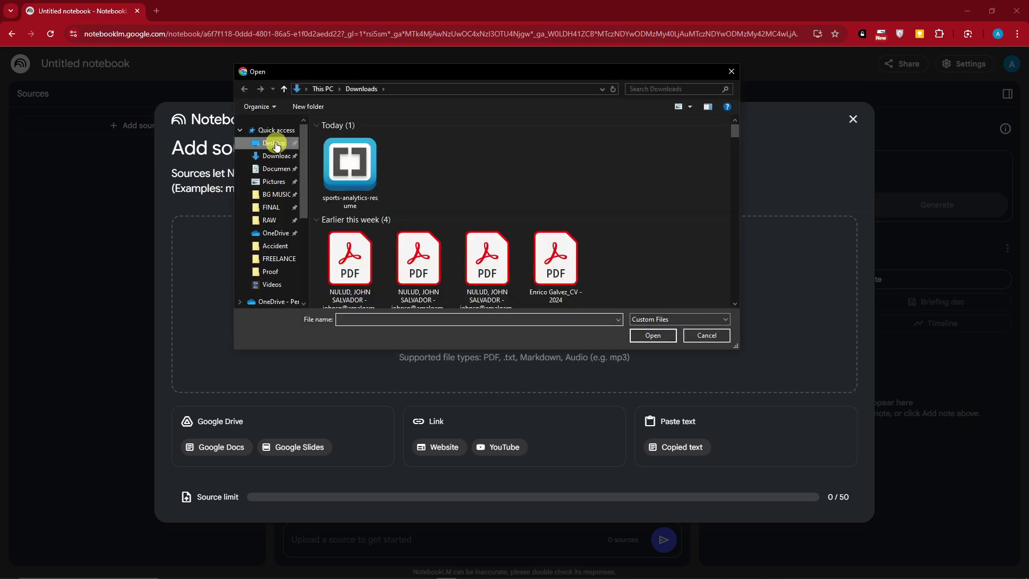
pyautogui.click(273, 143)
pyautogui.click(707, 149)
pyautogui.keyDown('ctrl'); pyautogui.click(347, 210); pyautogui.keyUp('ctrl')
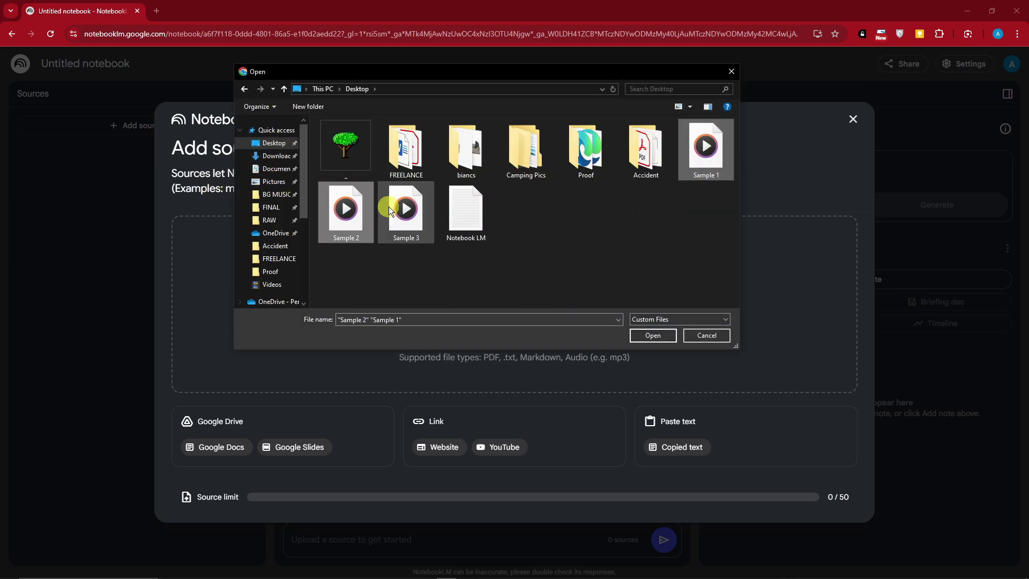
pyautogui.keyDown('ctrl'); pyautogui.click(399, 209); pyautogui.keyUp('ctrl')
pyautogui.click(664, 334)
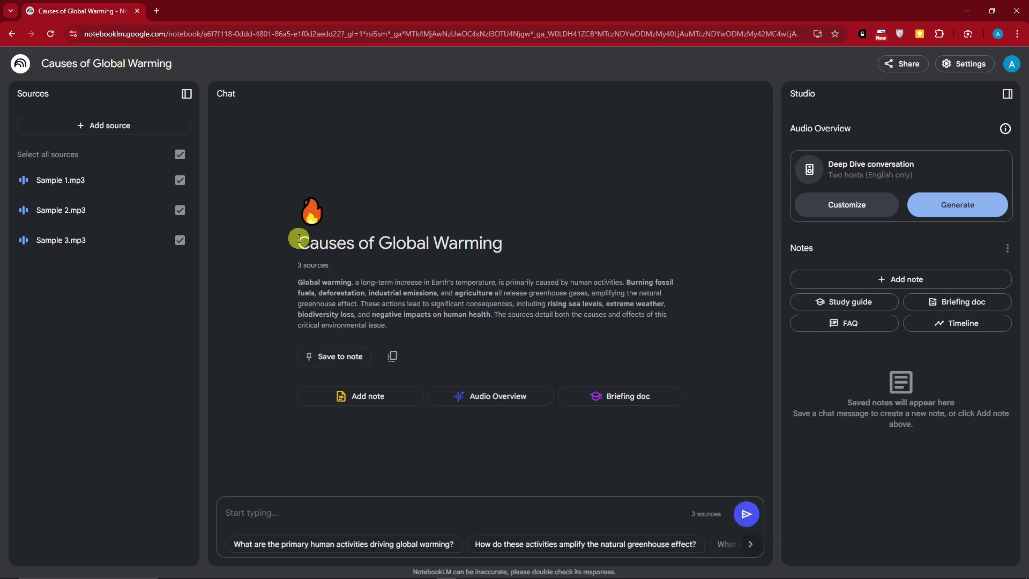
pyautogui.moveTo(299, 238); pyautogui.dragTo(504, 238)
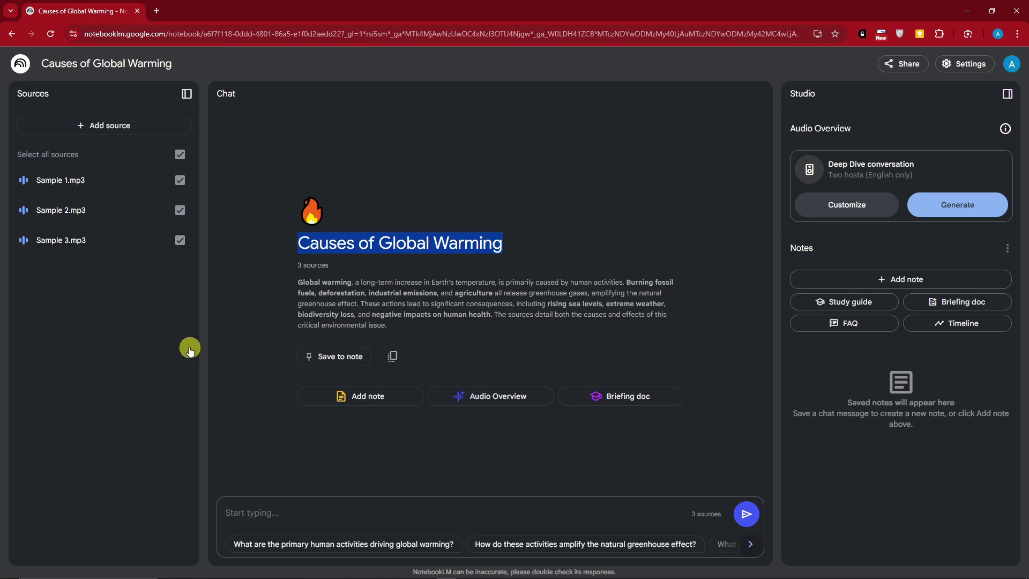
pyautogui.click(289, 511)
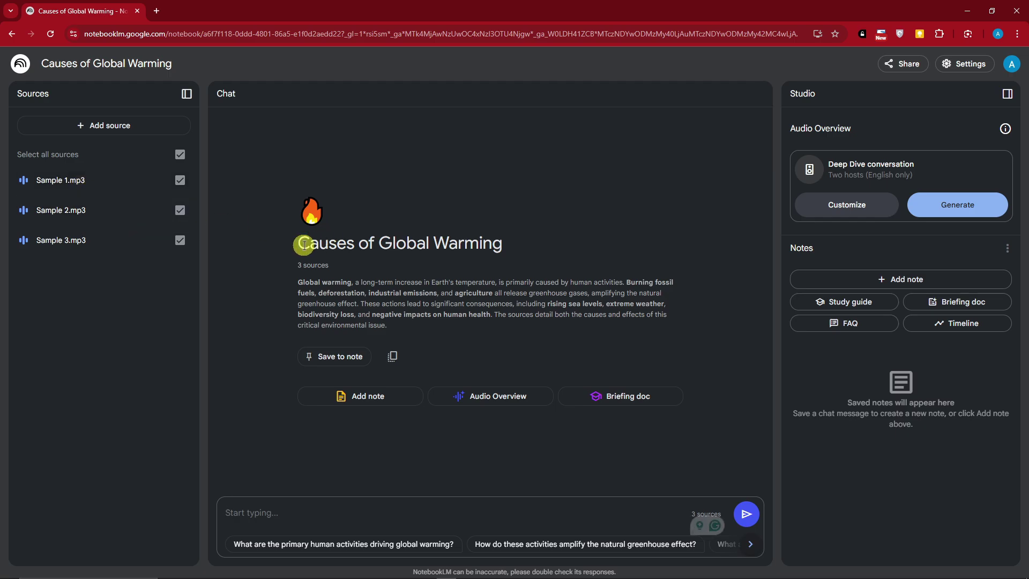
pyautogui.moveTo(298, 242); pyautogui.dragTo(509, 244)
pyautogui.click(446, 245)
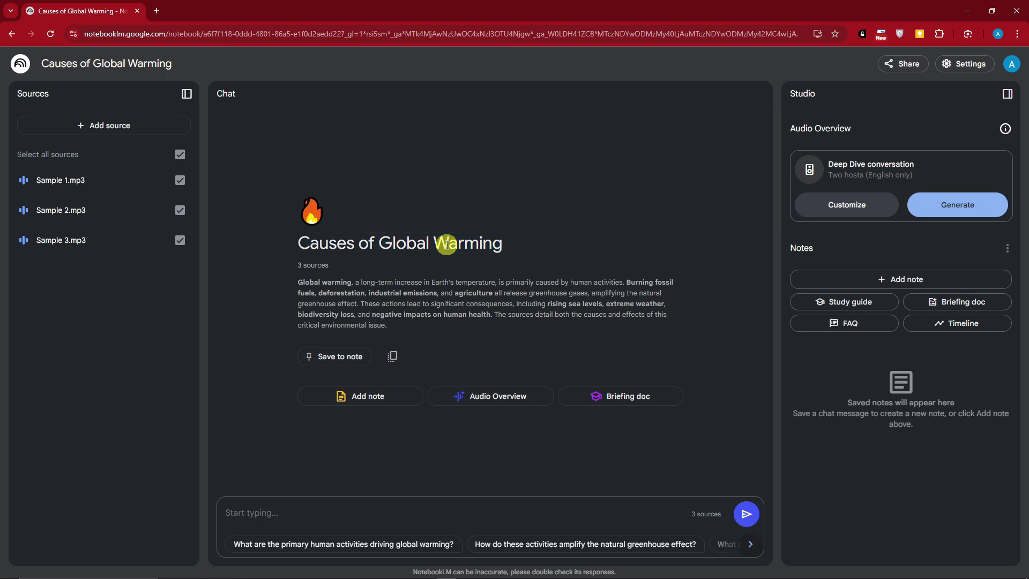
pyautogui.moveTo(298, 243); pyautogui.dragTo(494, 243)
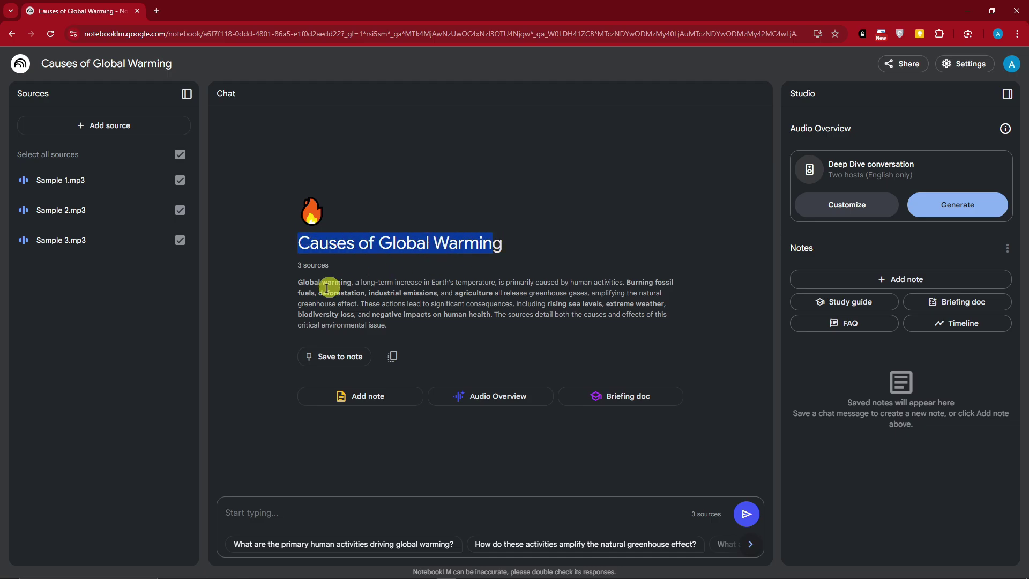
pyautogui.click(299, 282)
pyautogui.moveTo(298, 282); pyautogui.dragTo(413, 324)
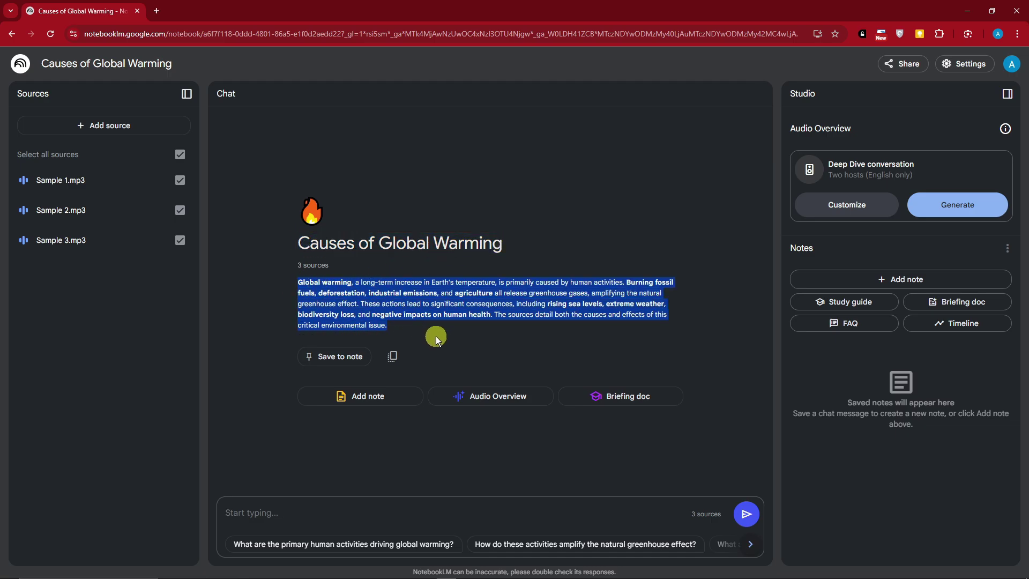
pyautogui.click(439, 338)
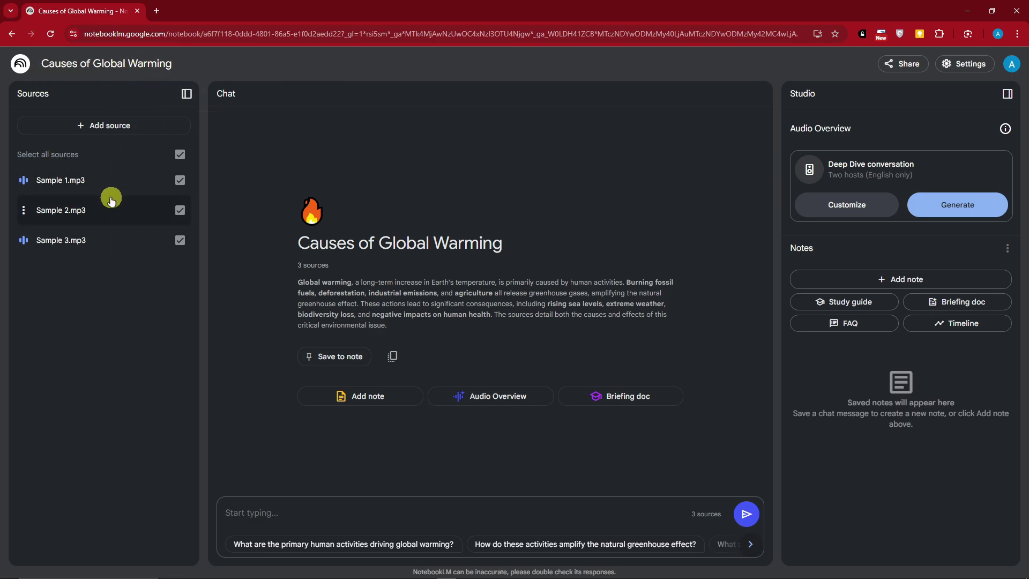
pyautogui.click(180, 180)
pyautogui.click(180, 210)
pyautogui.click(180, 240)
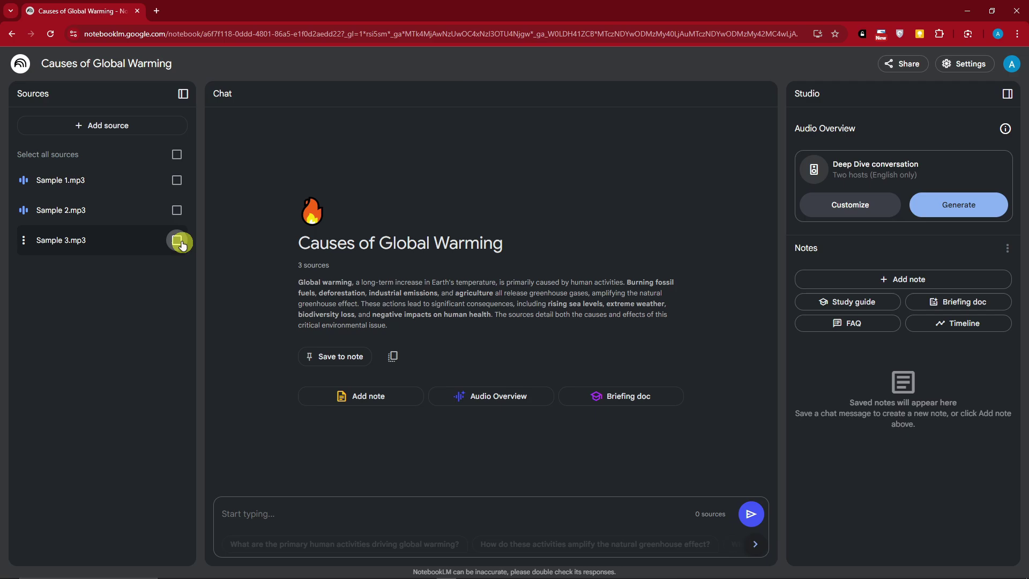
pyautogui.click(180, 210)
pyautogui.click(180, 240)
pyautogui.click(180, 180)
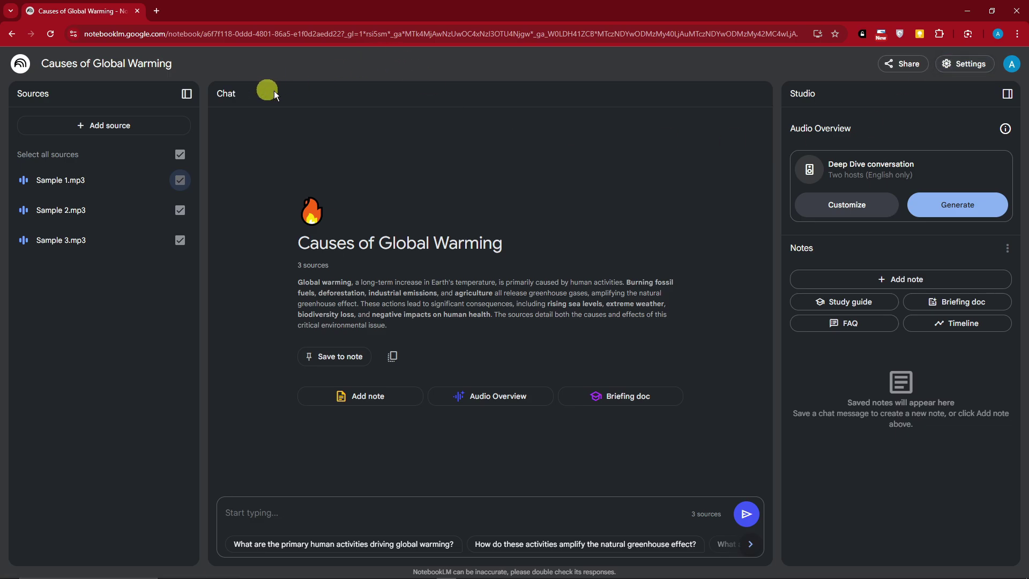
pyautogui.moveTo(298, 244); pyautogui.dragTo(499, 239)
pyautogui.click(496, 239)
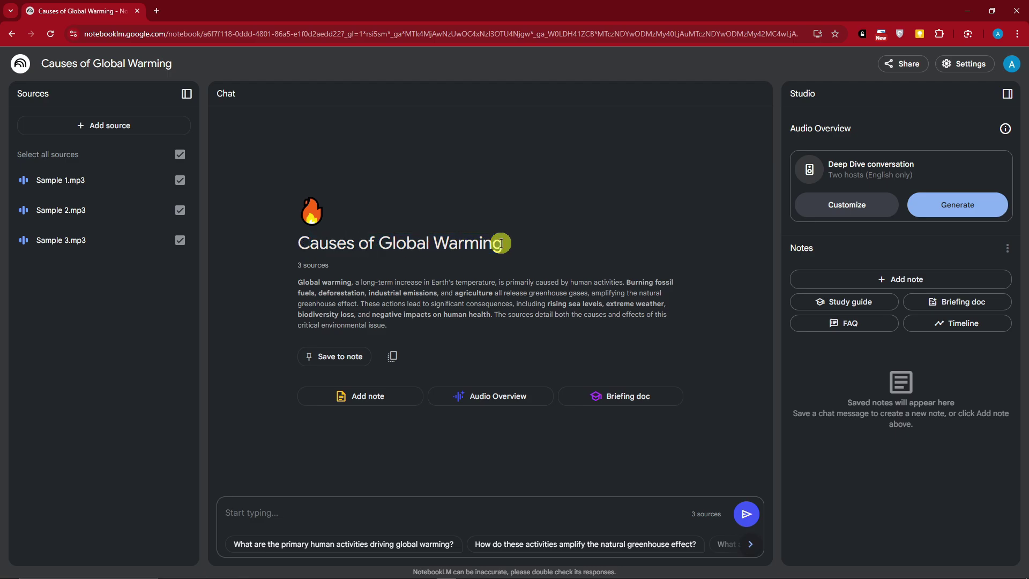
pyautogui.moveTo(292, 244); pyautogui.dragTo(500, 238)
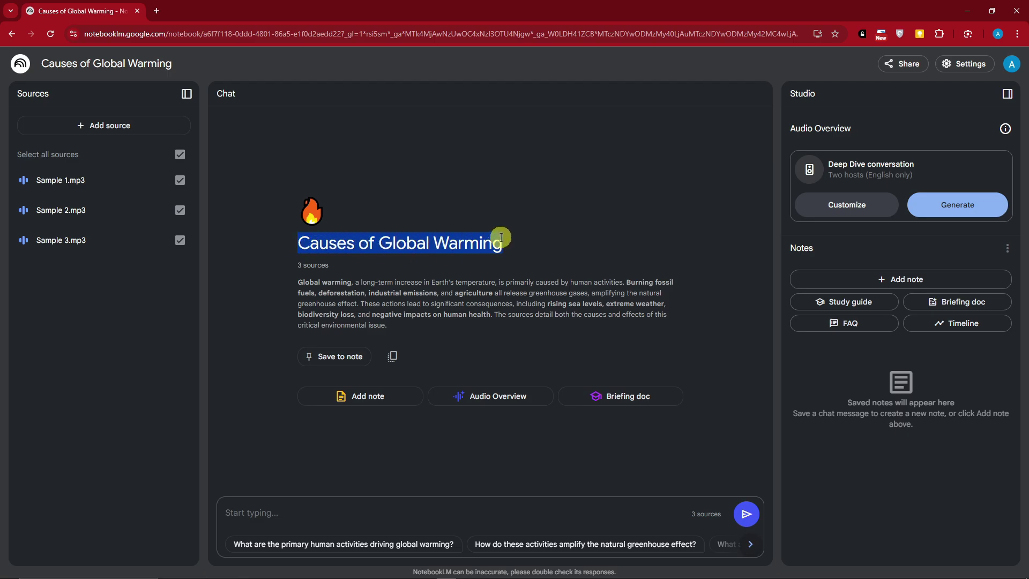
pyautogui.click(311, 211)
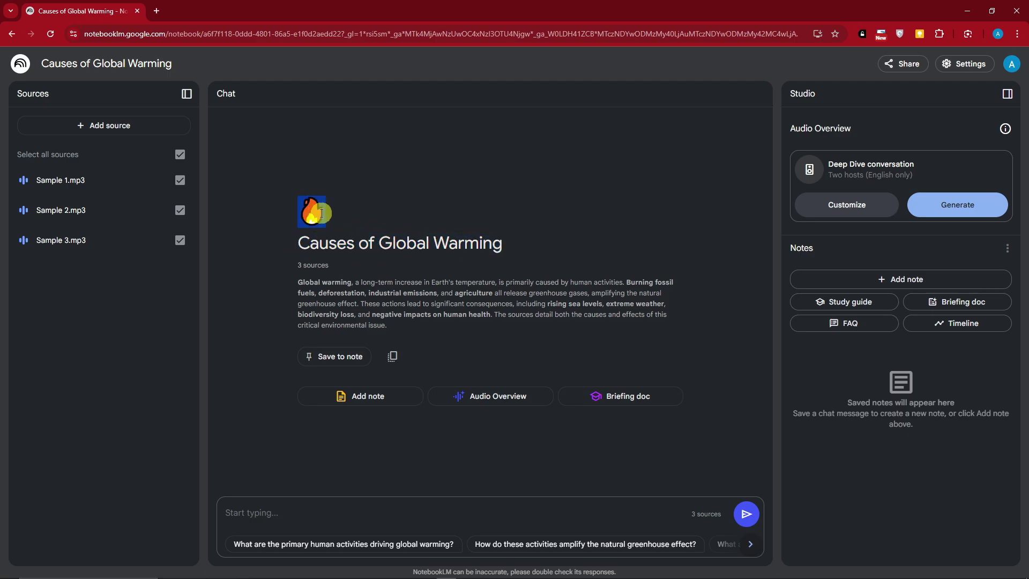
pyautogui.click(384, 209)
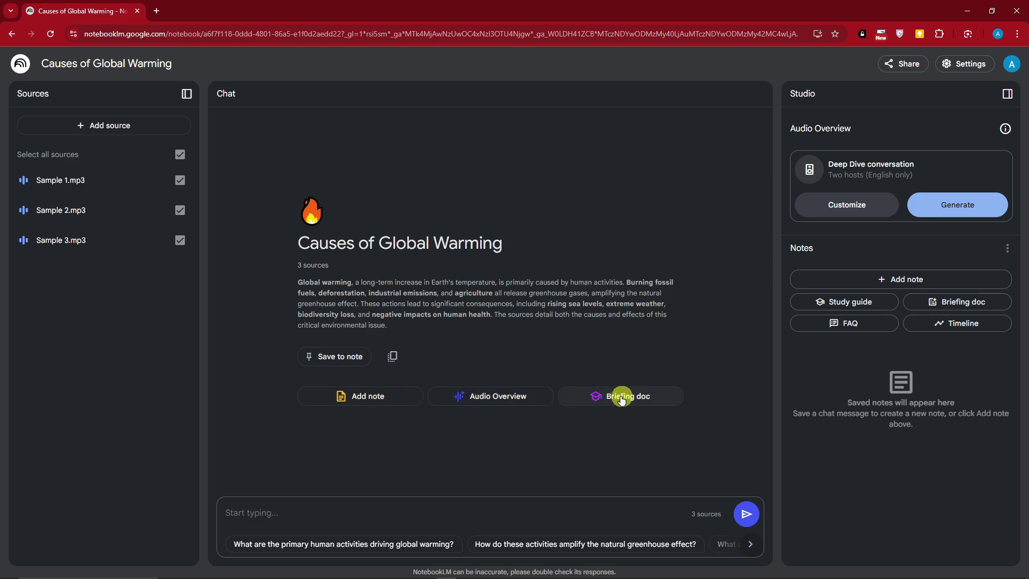
pyautogui.click(317, 509)
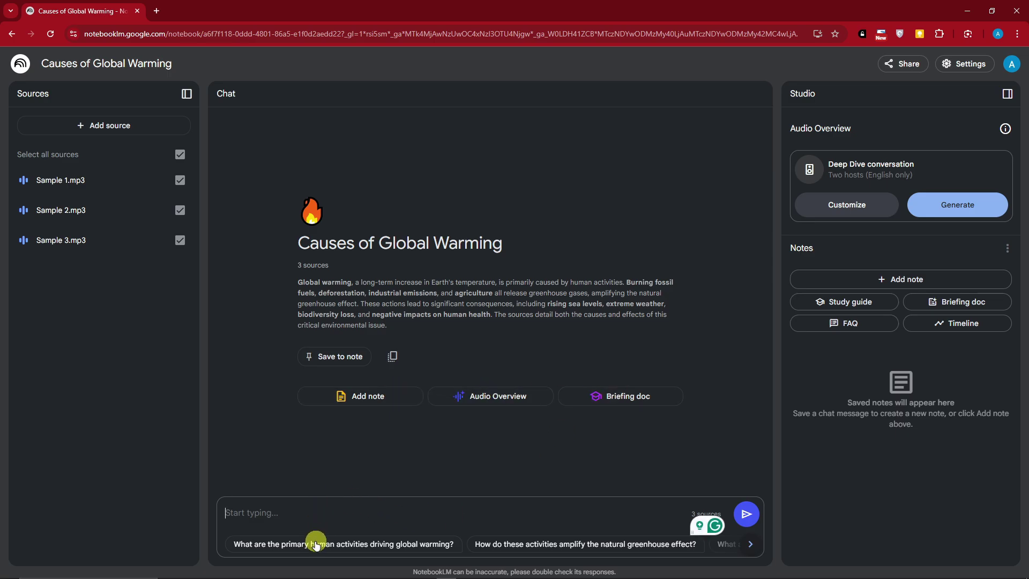
pyautogui.click(751, 546)
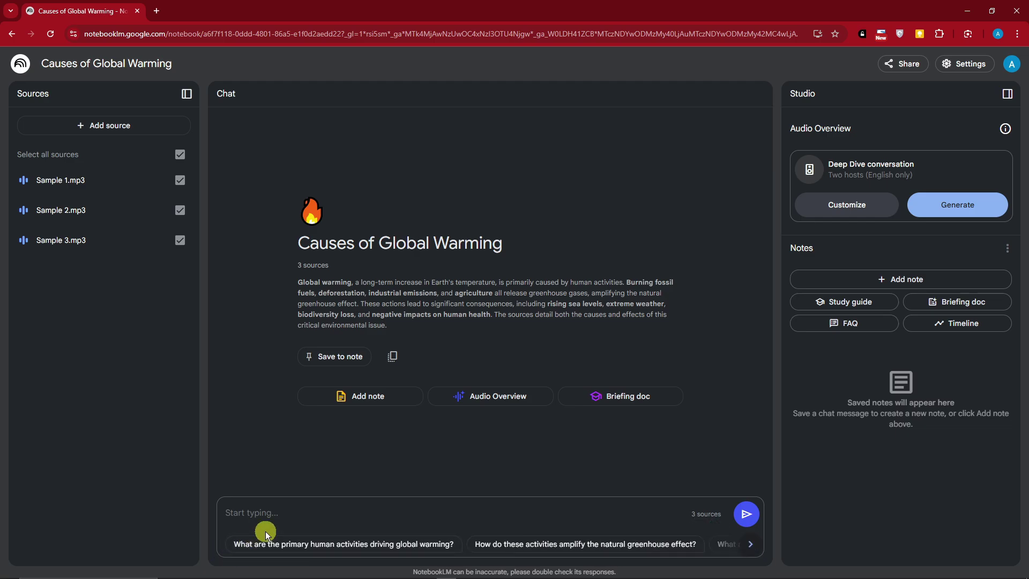
pyautogui.moveTo(693, 517); pyautogui.dragTo(720, 515)
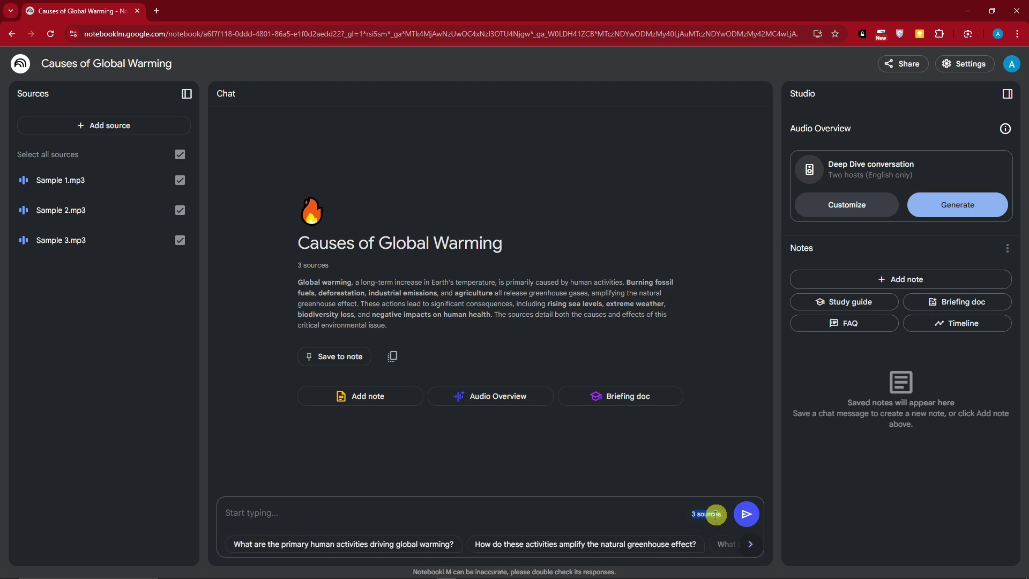
pyautogui.click(445, 328)
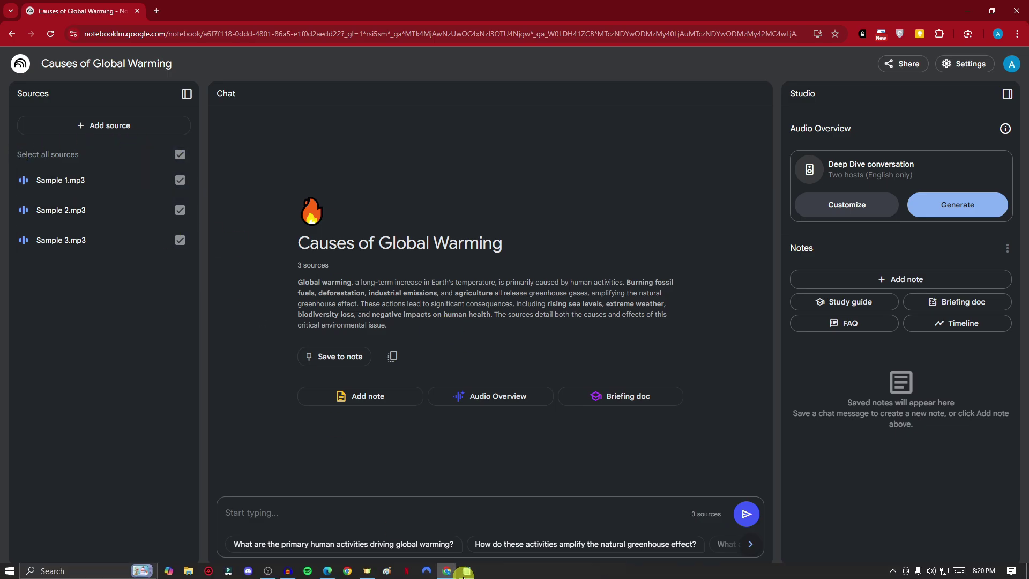
# Step: Paste the first Notepad prompt, asking to evaluate public speaking skills, into chat and send it
pyautogui.click(466, 571)
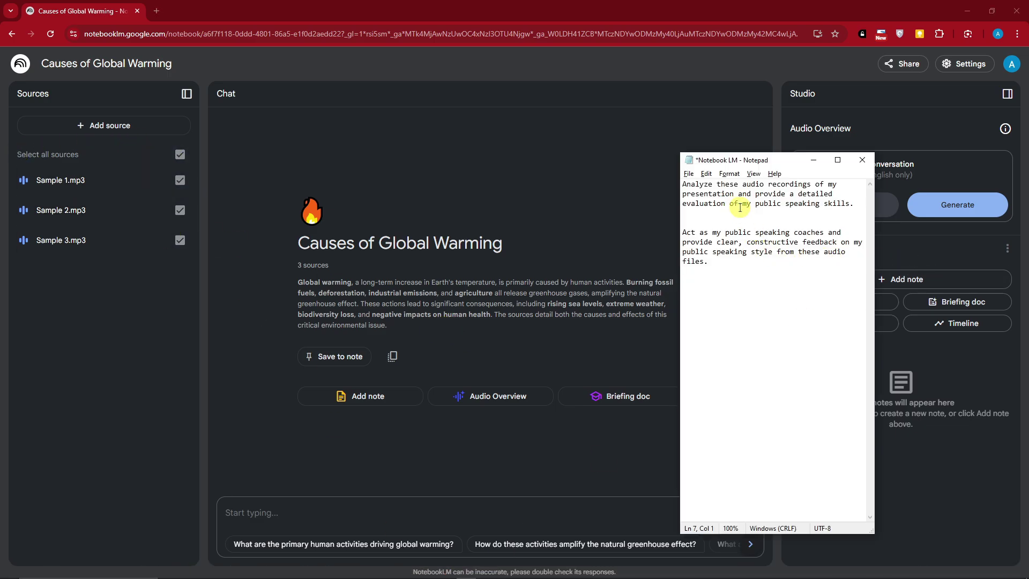
pyautogui.moveTo(855, 203); pyautogui.dragTo(680, 183)
pyautogui.hotkey('ctrl', 'c')
pyautogui.click(813, 160)
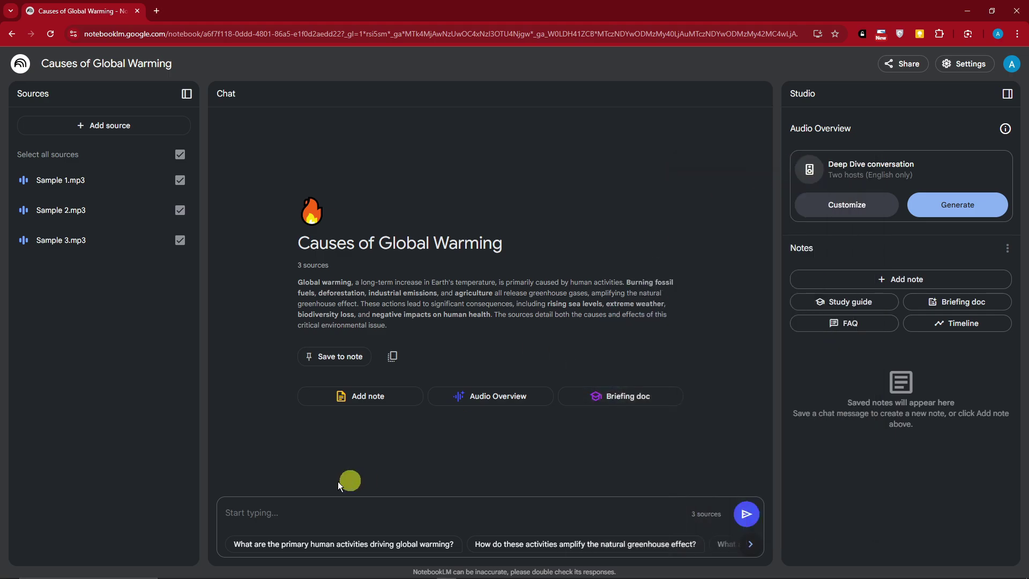
pyautogui.click(305, 504)
pyautogui.hotkey('ctrl', 'v')
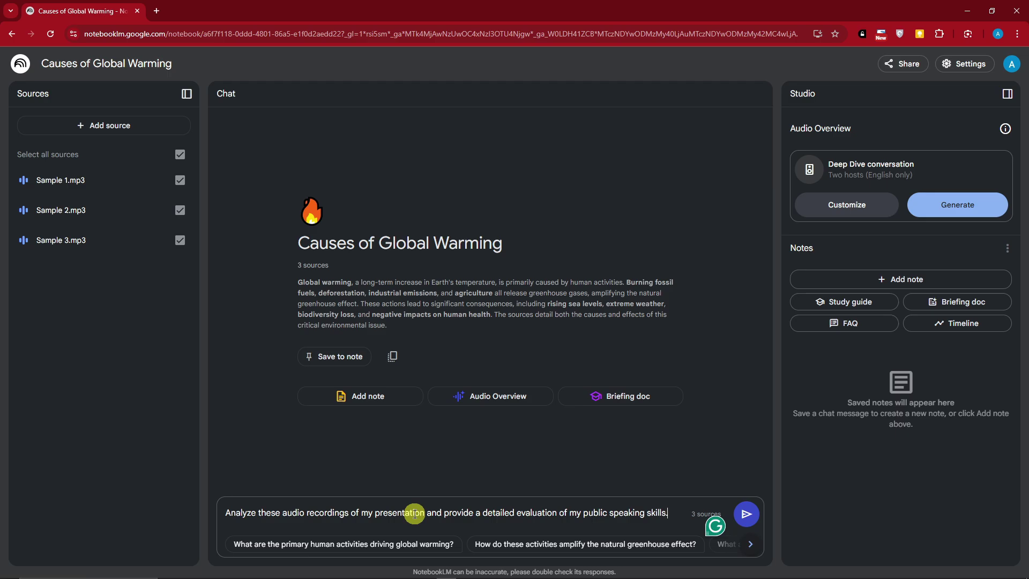
pyautogui.moveTo(427, 512); pyautogui.dragTo(624, 511)
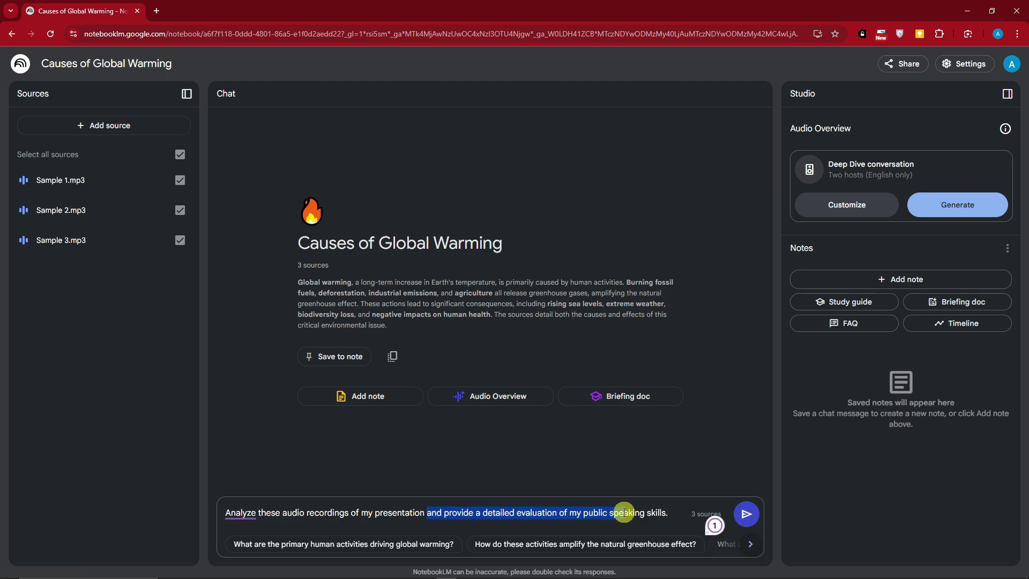
pyautogui.click(544, 512)
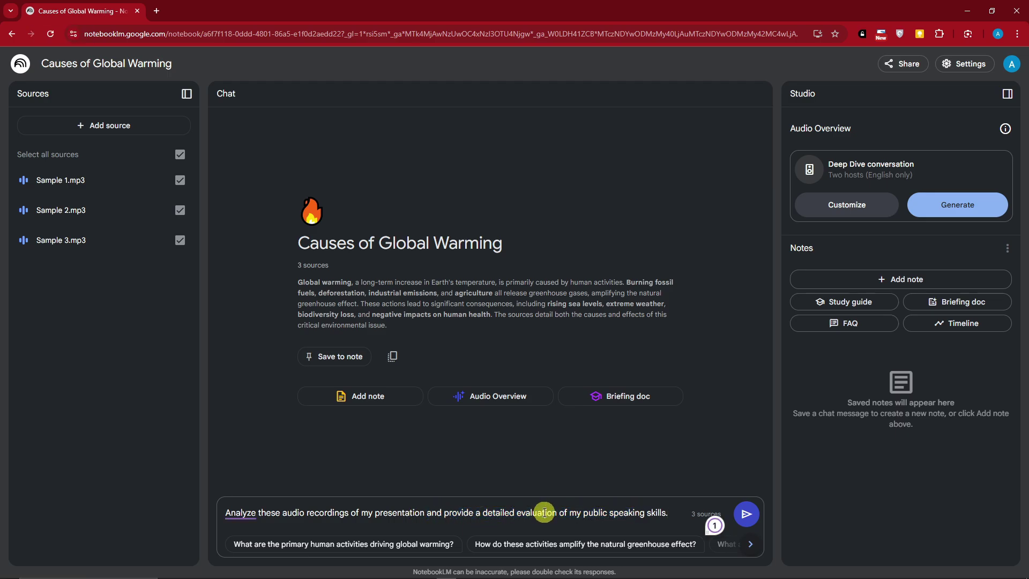
pyautogui.click(747, 514)
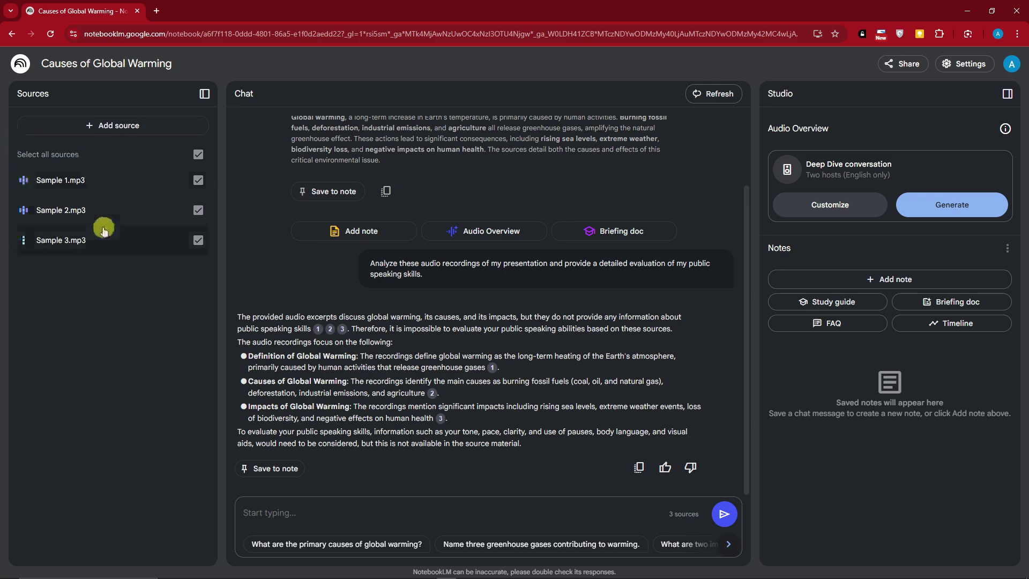
pyautogui.scroll(2, 466, 324)
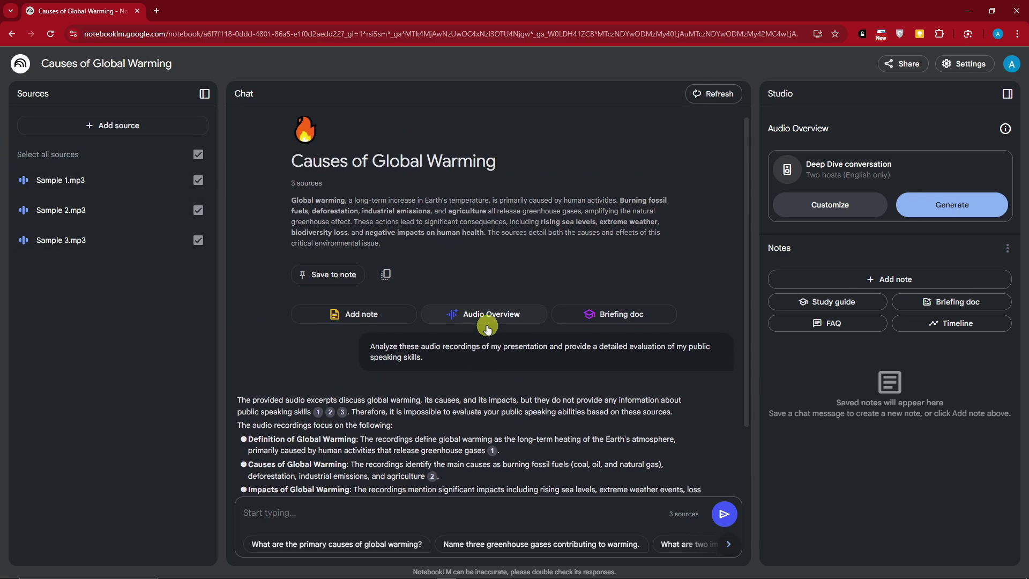
pyautogui.moveTo(286, 162); pyautogui.dragTo(521, 169)
pyautogui.click(513, 165)
pyautogui.scroll(-2, 391, 297)
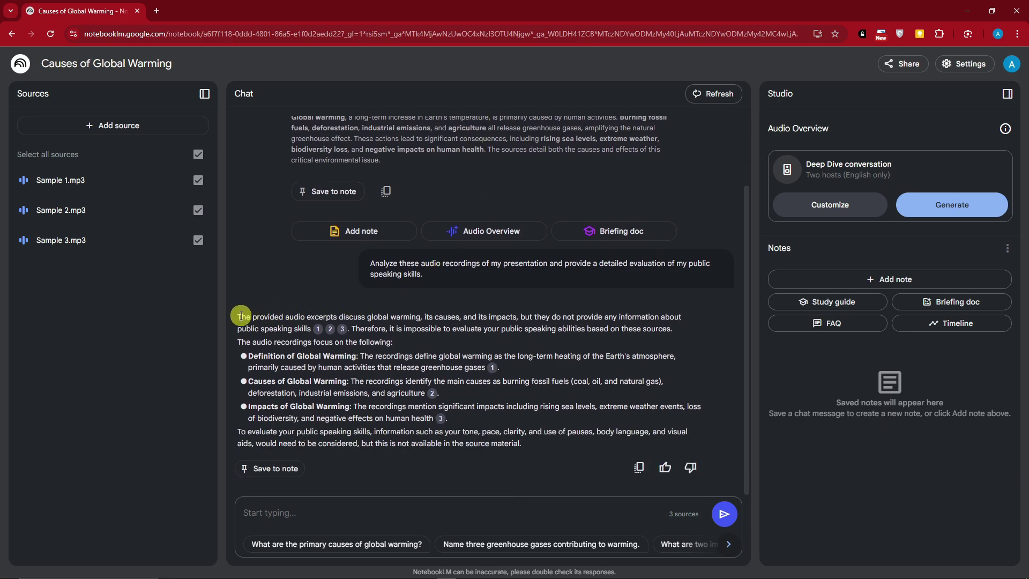
pyautogui.moveTo(242, 316); pyautogui.dragTo(522, 444)
pyautogui.click(298, 305)
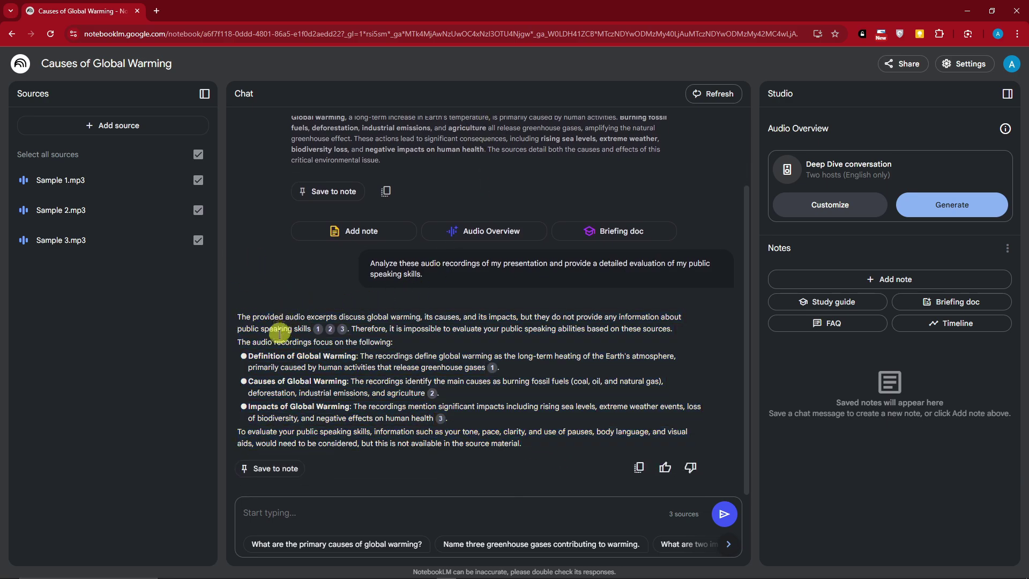
pyautogui.moveTo(248, 356); pyautogui.dragTo(357, 355)
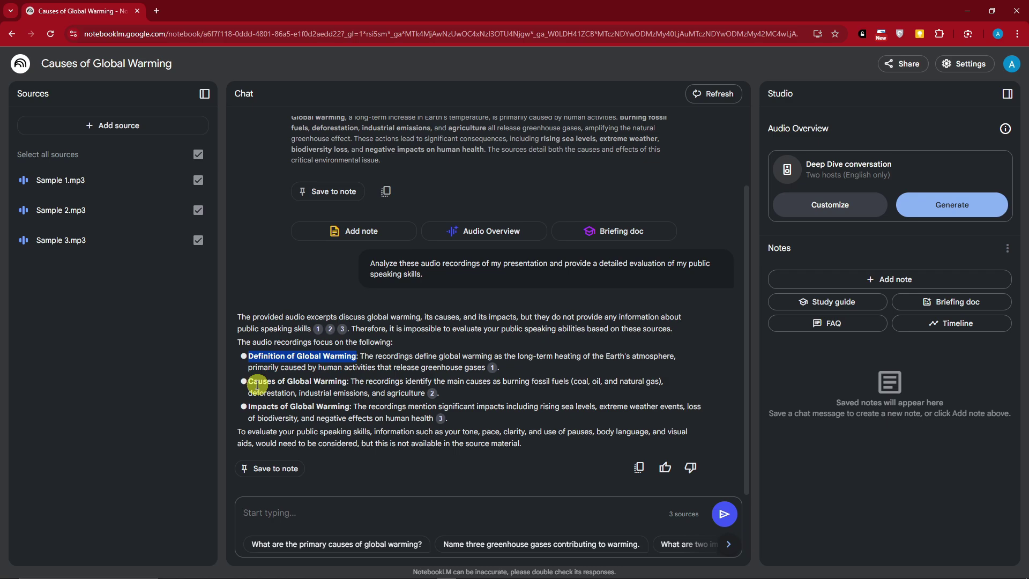
pyautogui.moveTo(249, 381); pyautogui.dragTo(348, 381)
pyautogui.moveTo(248, 406); pyautogui.dragTo(349, 406)
pyautogui.click(321, 437)
pyautogui.moveTo(238, 432); pyautogui.dragTo(366, 431)
pyautogui.click(413, 431)
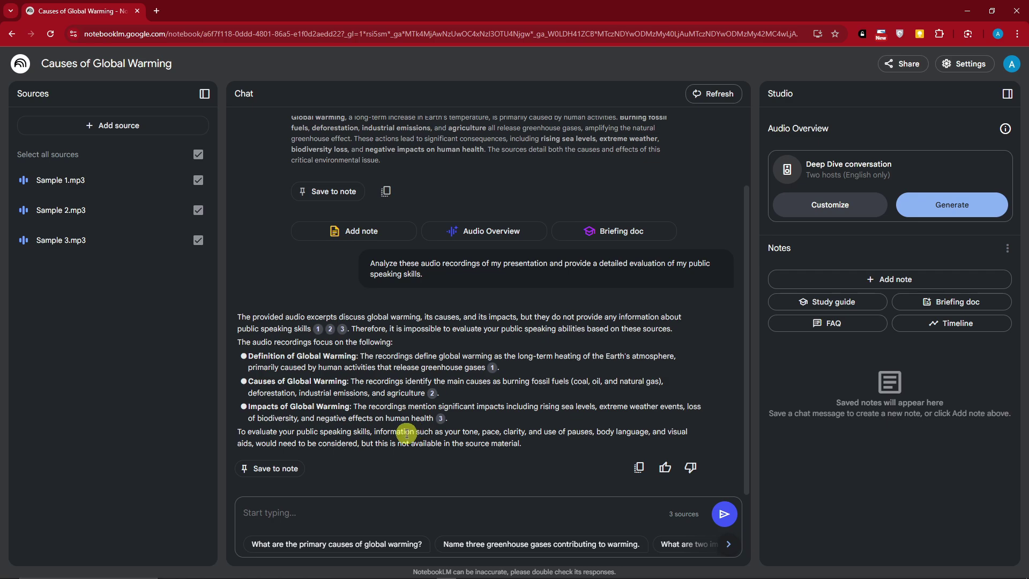
pyautogui.moveTo(495, 431); pyautogui.dragTo(627, 432)
pyautogui.click(272, 444)
pyautogui.doubleClick(266, 446)
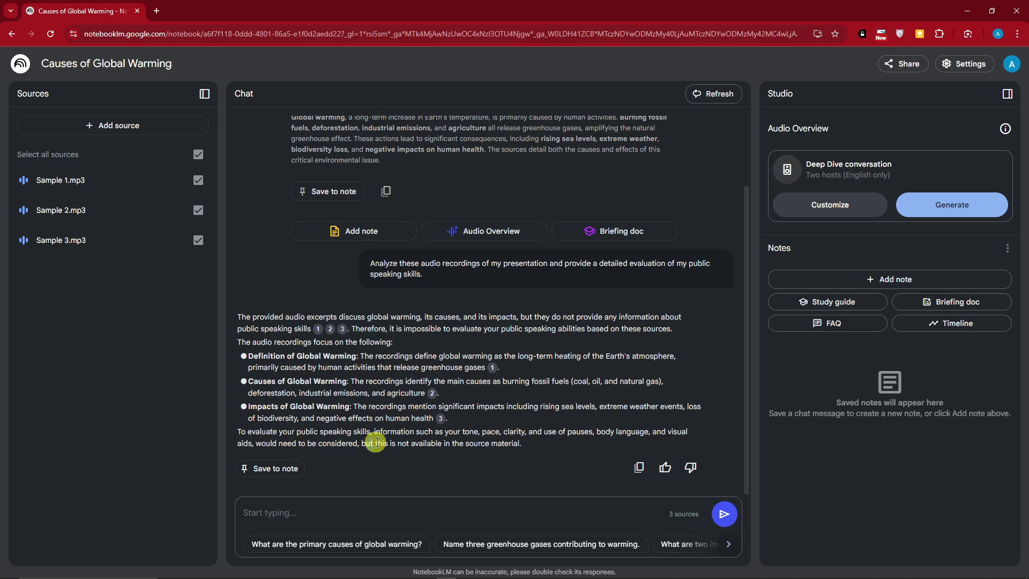
pyautogui.moveTo(367, 443); pyautogui.dragTo(545, 442)
pyautogui.click(552, 444)
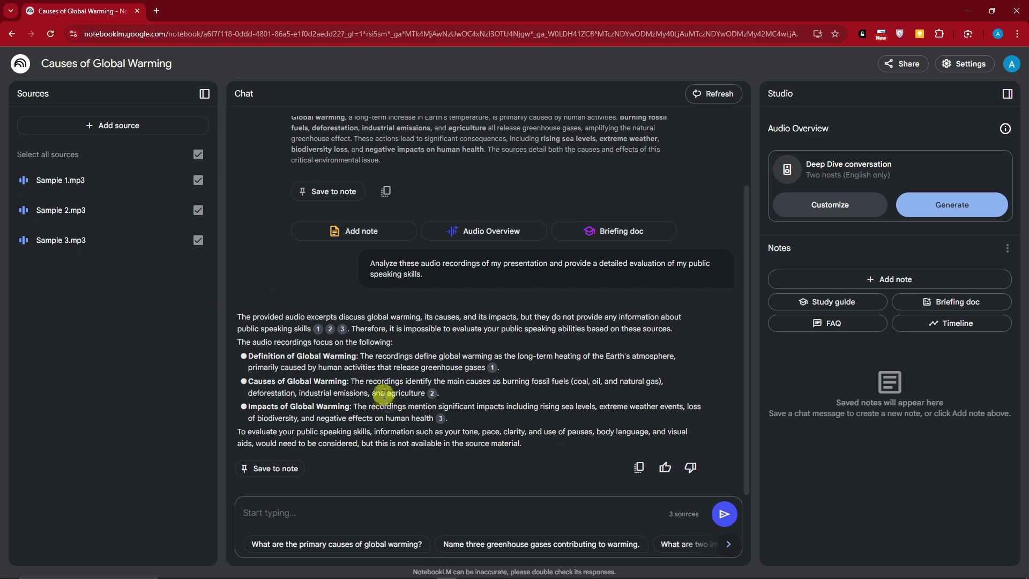
# Step: Check the Sample 1 and Sample 2 citation passages, return to the sources list, and restore Notepad
pyautogui.click(492, 369)
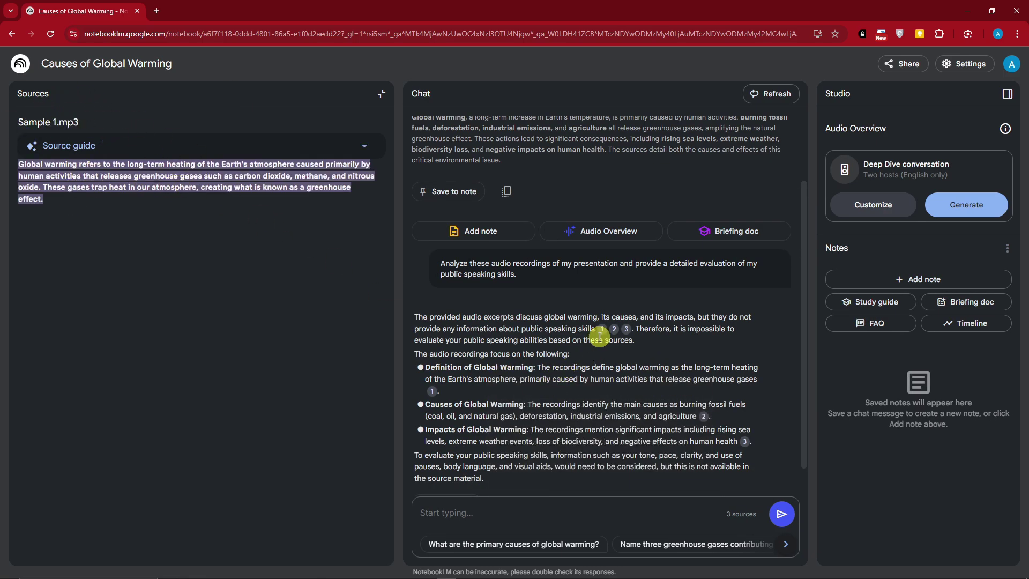
pyautogui.moveTo(601, 329)
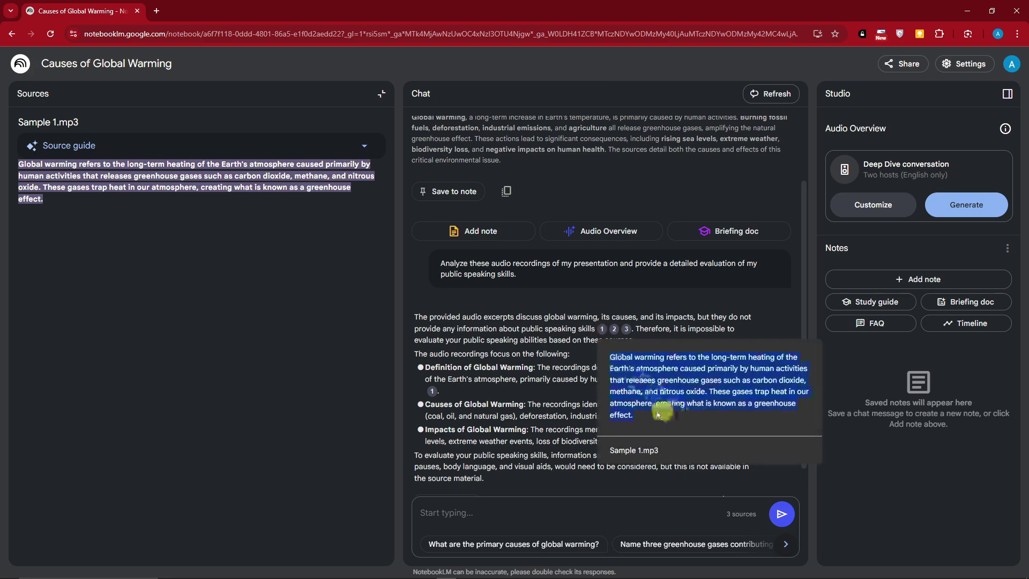
pyautogui.click(614, 328)
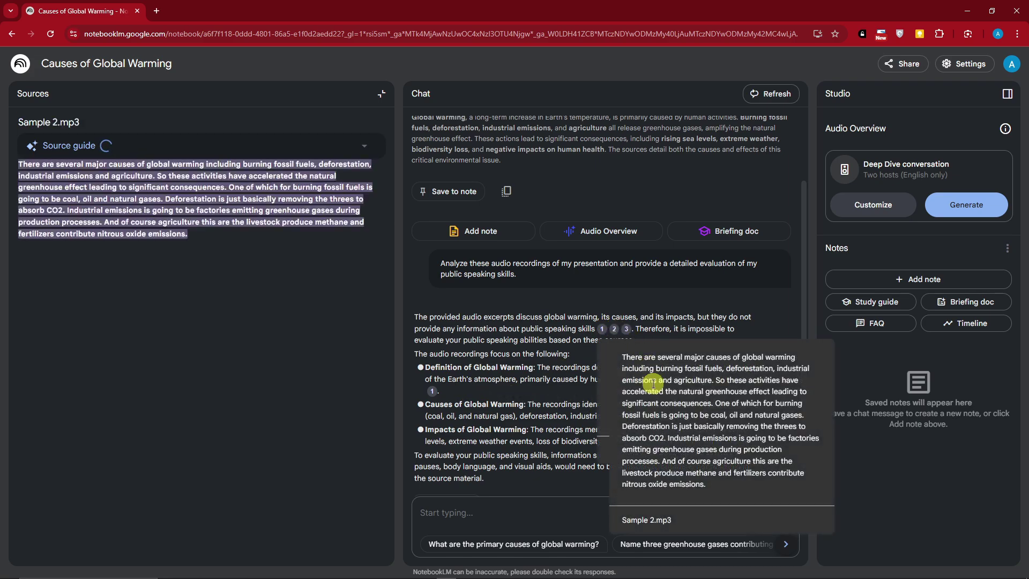
pyautogui.click(381, 94)
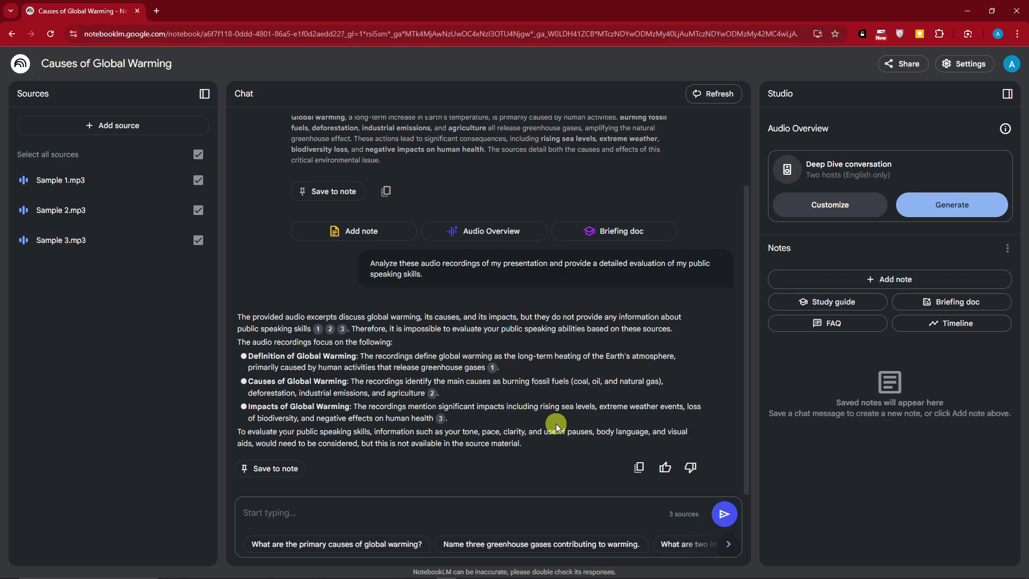
pyautogui.click(466, 571)
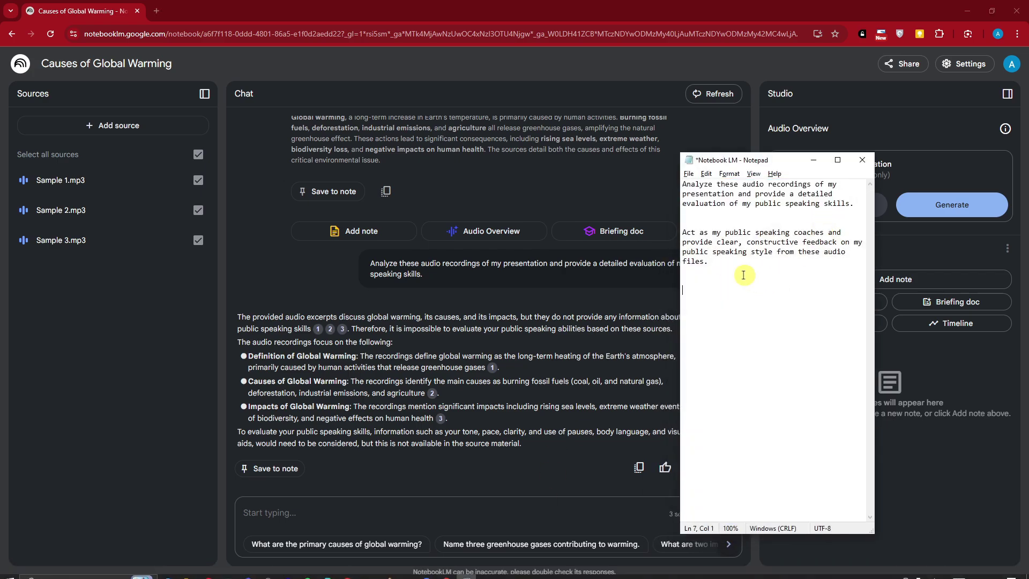
# Step: Paste the second Notepad prompt, asking for public speaking coach feedback, into chat and send it
pyautogui.moveTo(745, 274); pyautogui.dragTo(682, 229)
pyautogui.hotkey('ctrl', 'c')
pyautogui.click(812, 160)
pyautogui.click(390, 505)
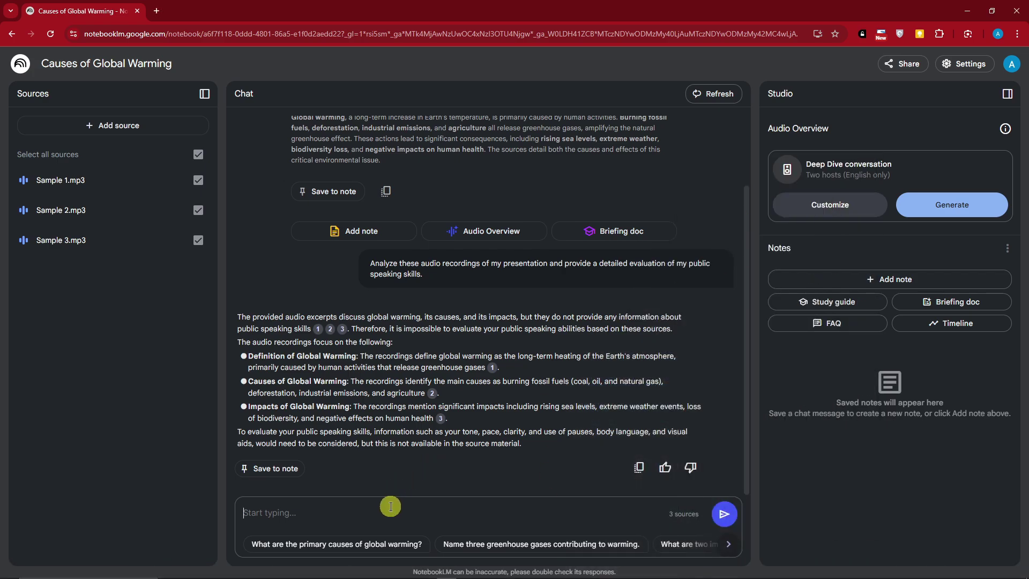
pyautogui.hotkey('ctrl', 'v')
pyautogui.click(724, 516)
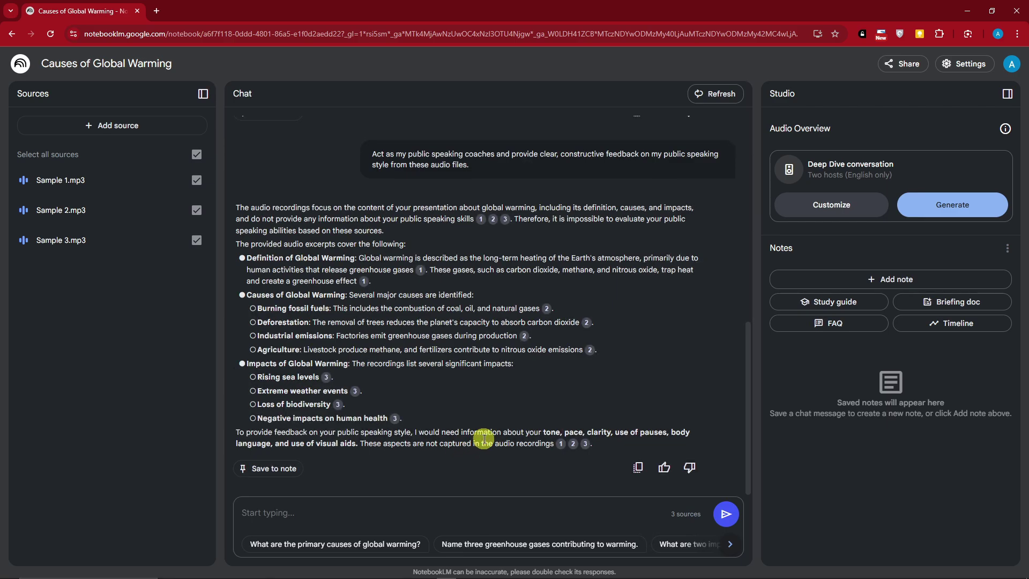
# Step: Read the answer, noting that tone, pace and clarity aren't captured in the recordings
pyautogui.moveTo(391, 207); pyautogui.dragTo(538, 207)
pyautogui.click(250, 242)
pyautogui.moveTo(236, 244); pyautogui.dragTo(409, 247)
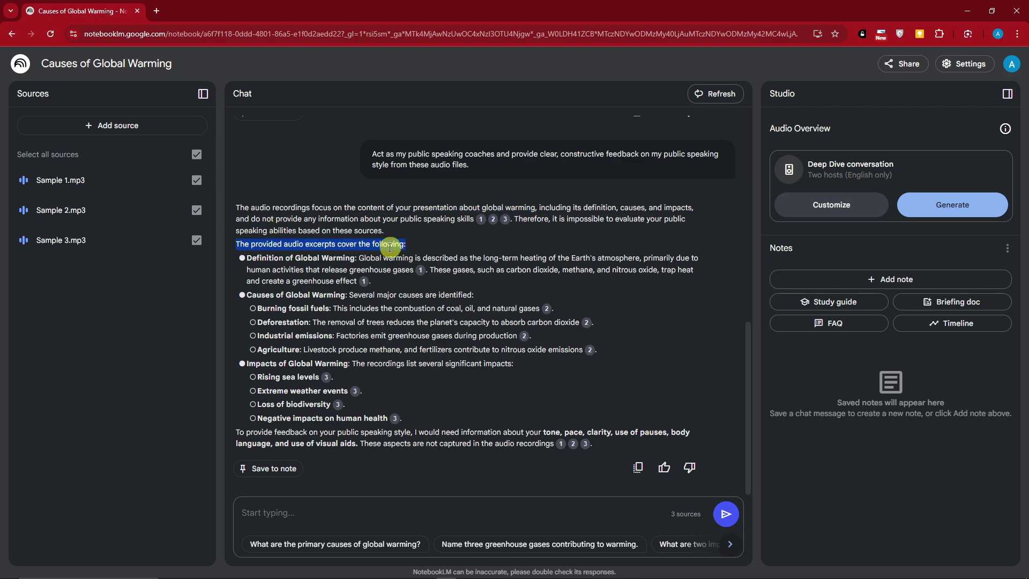
pyautogui.moveTo(237, 431); pyautogui.dragTo(546, 431)
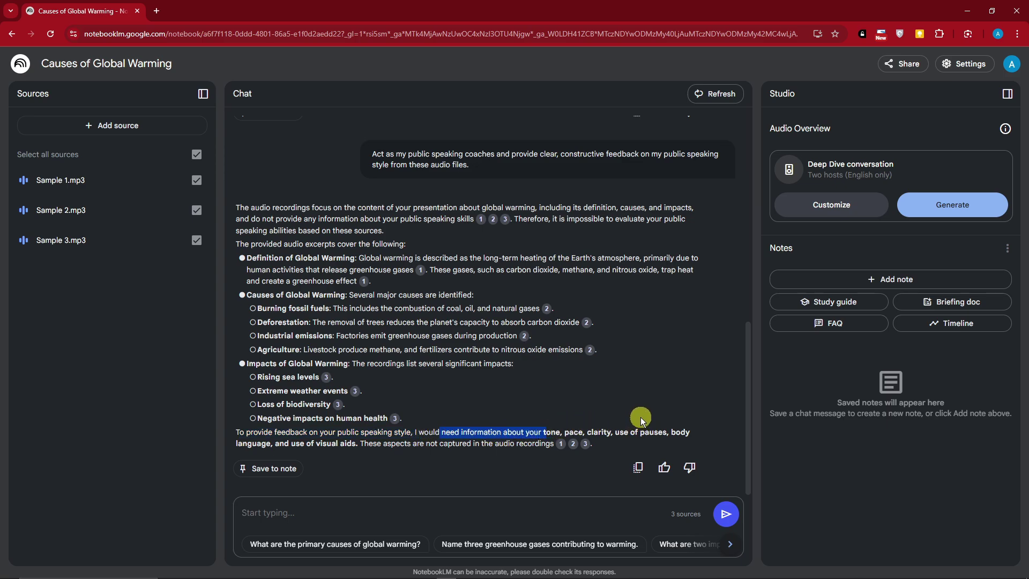
pyautogui.moveTo(368, 443); pyautogui.dragTo(548, 445)
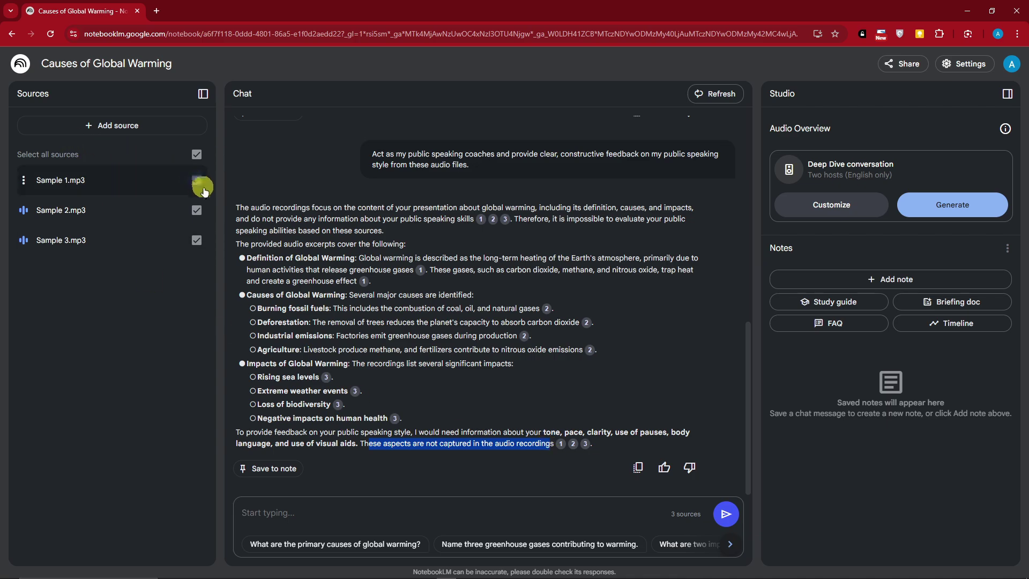
pyautogui.click(455, 381)
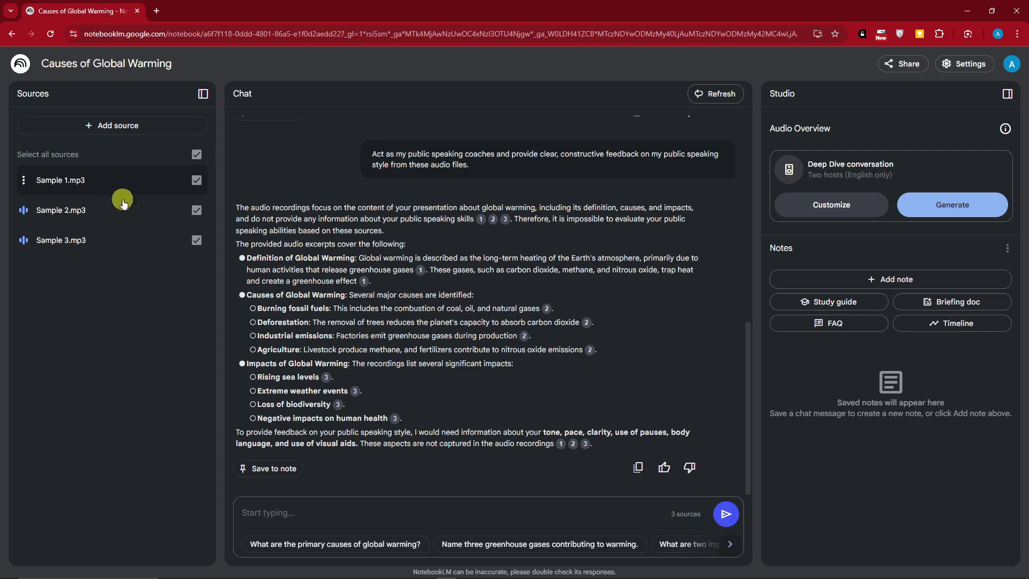
pyautogui.scroll(10, 369, 327)
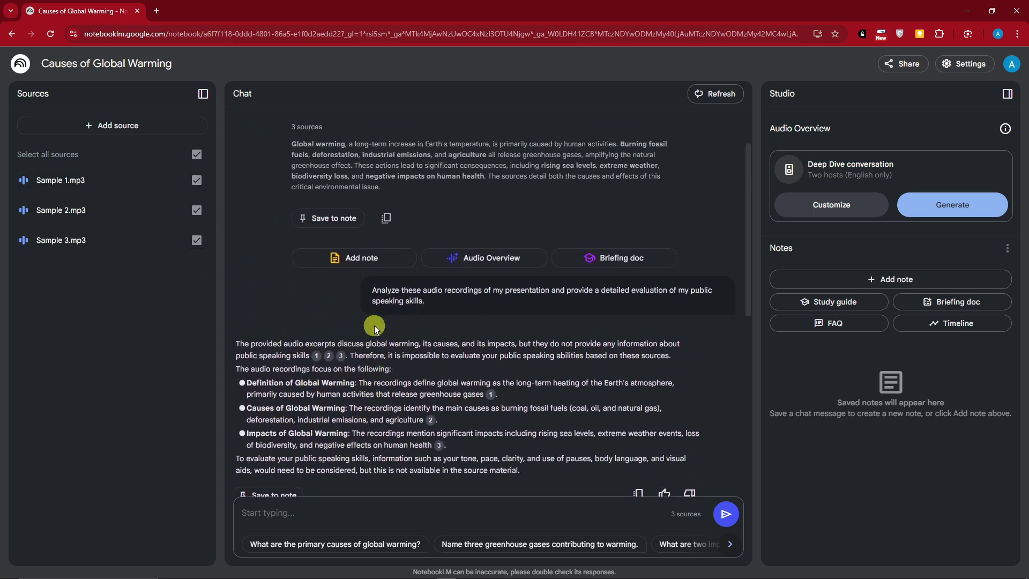
pyautogui.moveTo(289, 177); pyautogui.dragTo(482, 179)
pyautogui.scroll(-10, 466, 263)
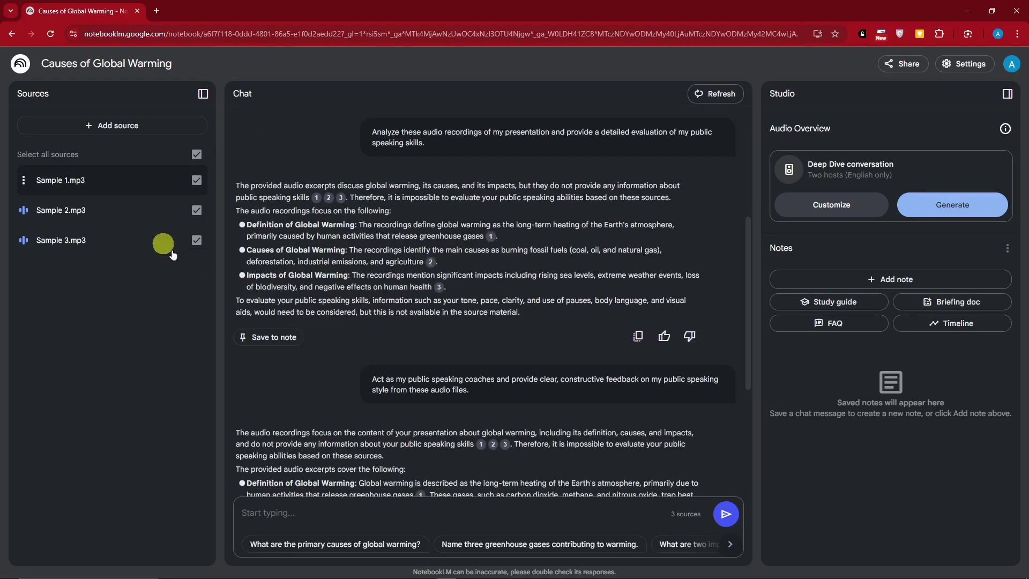
pyautogui.moveTo(236, 207); pyautogui.dragTo(619, 449)
pyautogui.click(503, 406)
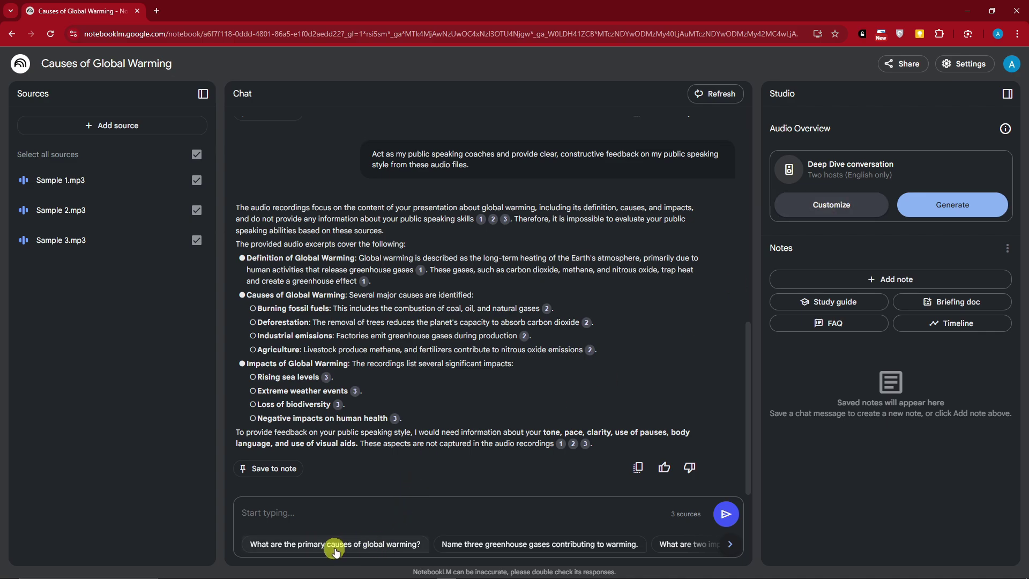
# Step: Ask 'What are two impacts of global warming on the planet?' and read the reply about rising seas and extreme weather
pyautogui.click(730, 544)
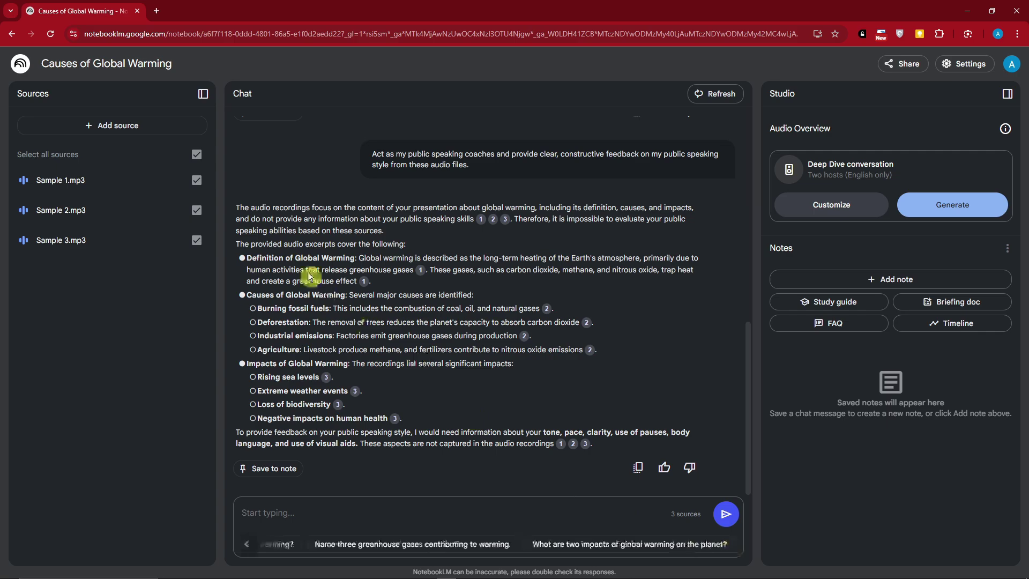
pyautogui.click(587, 545)
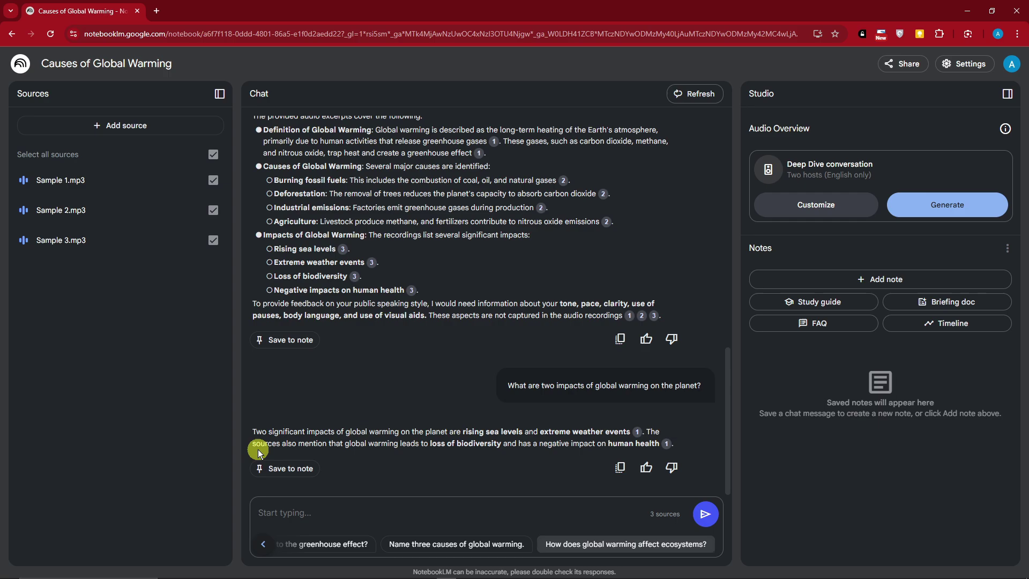
pyautogui.moveTo(254, 431); pyautogui.dragTo(607, 464)
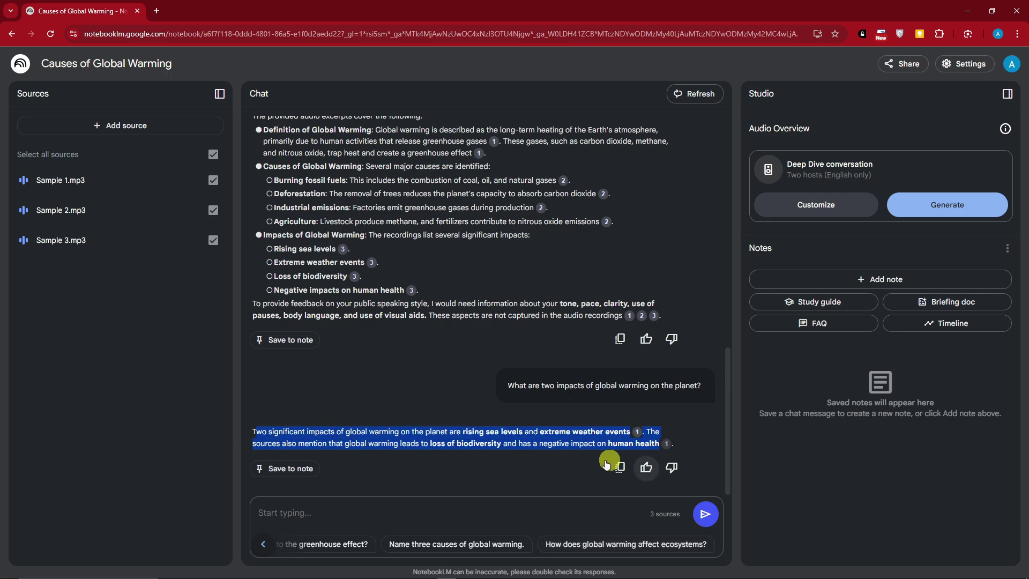
pyautogui.click(529, 509)
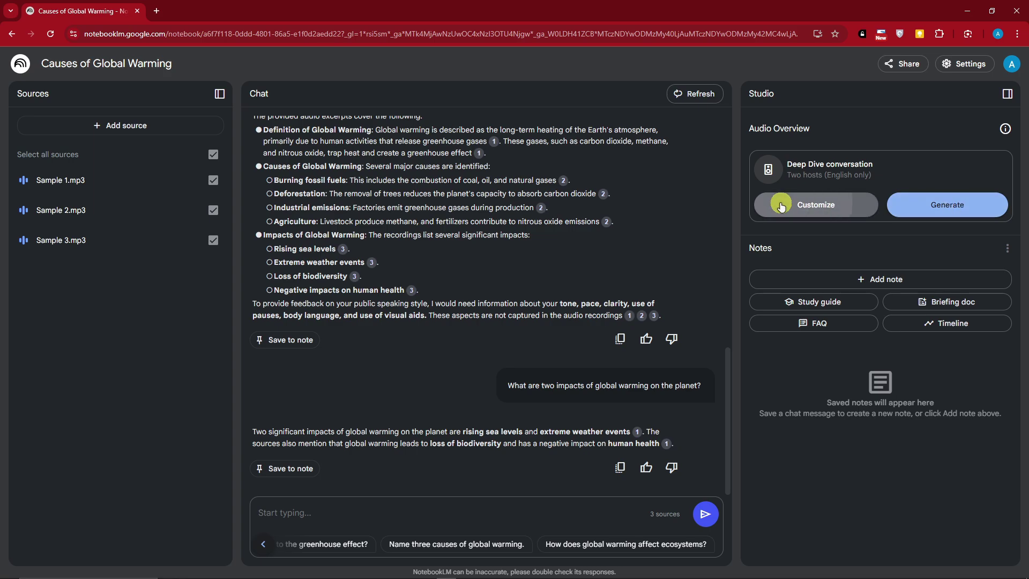
# Step: Generate a customized Audio Overview using the public-speaking-coach prompt from Notepad as its focus
pyautogui.click(816, 204)
pyautogui.click(466, 571)
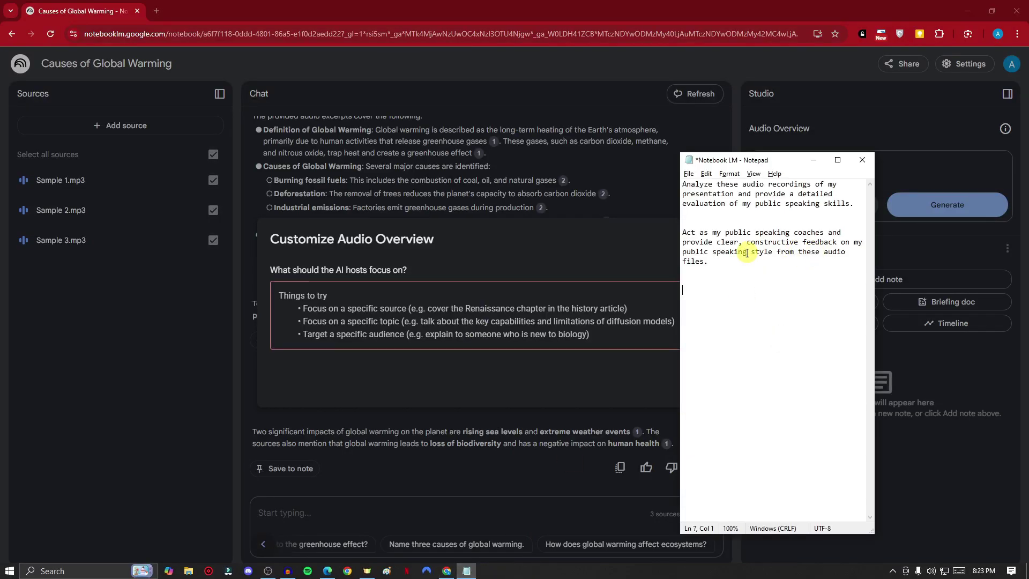
pyautogui.moveTo(751, 261); pyautogui.dragTo(670, 231)
pyautogui.hotkey('ctrl', 'c')
pyautogui.click(813, 159)
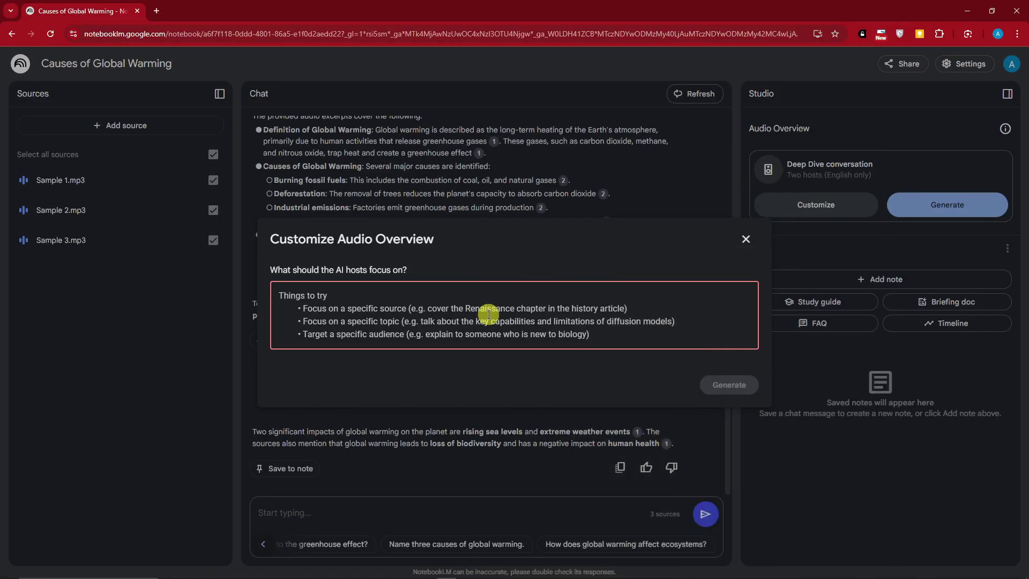
pyautogui.click(495, 307)
pyautogui.hotkey('ctrl', 'v')
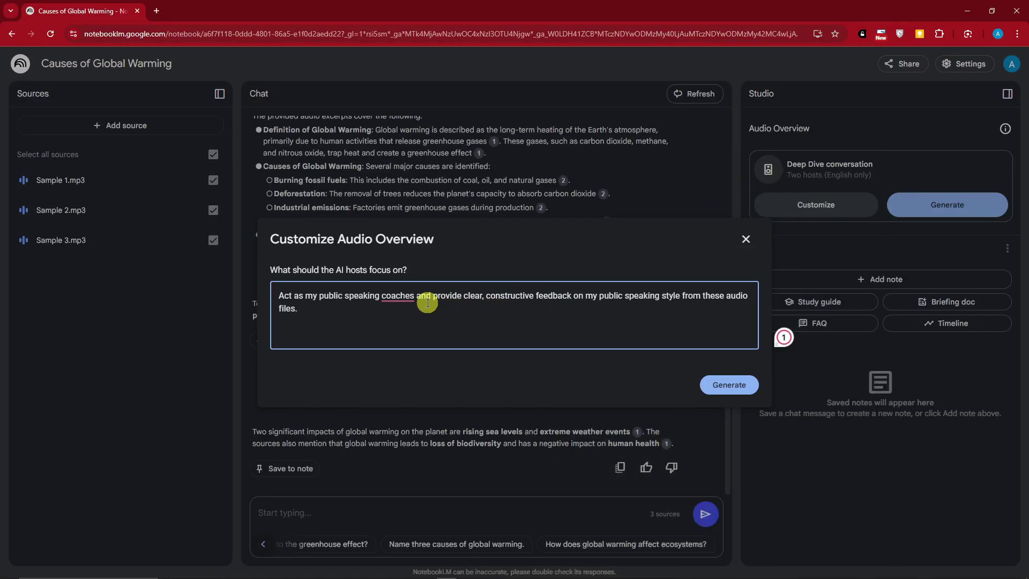
pyautogui.click(730, 385)
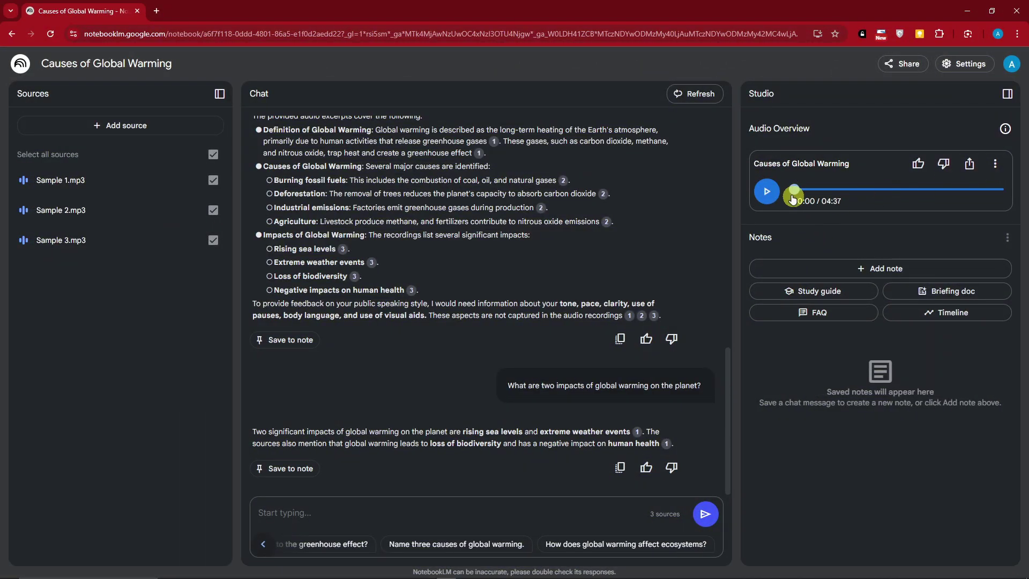
# Step: Play the Causes of Global Warming audio overview up to 00:37, then return to the NotebookLM home page
pyautogui.click(999, 164)
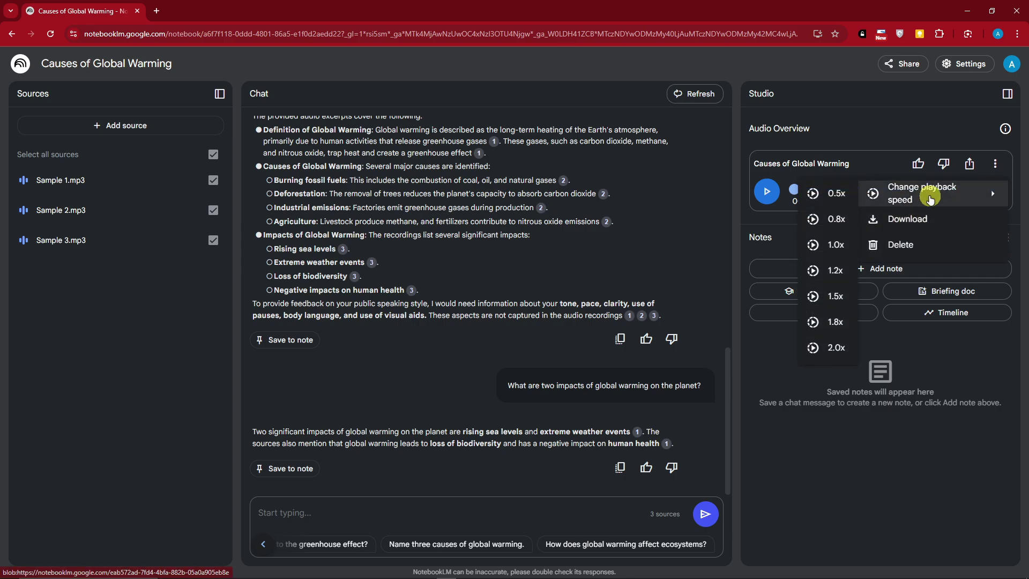
pyautogui.click(931, 130)
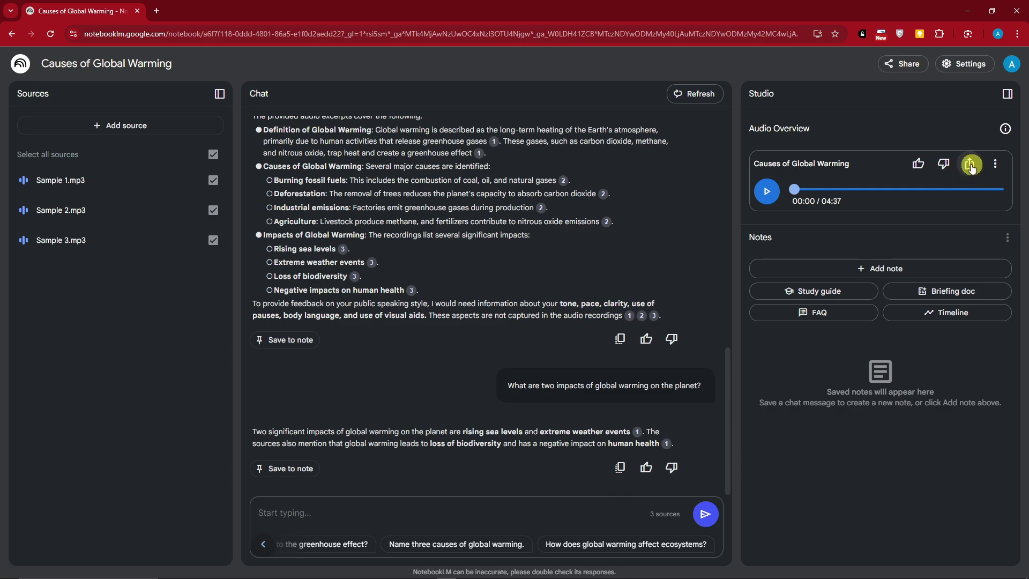
pyautogui.click(771, 198)
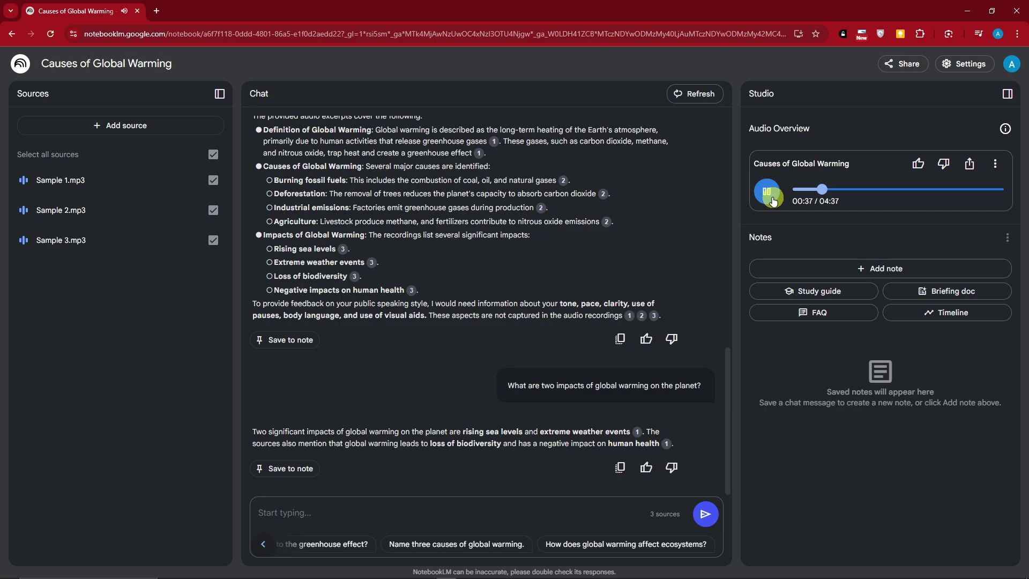
pyautogui.click(772, 201)
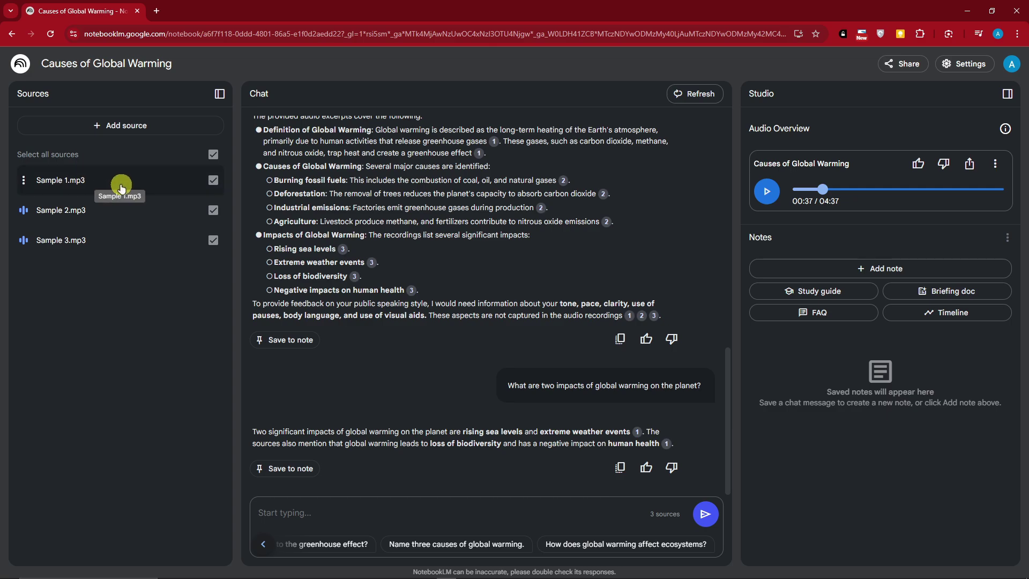
pyautogui.click(23, 68)
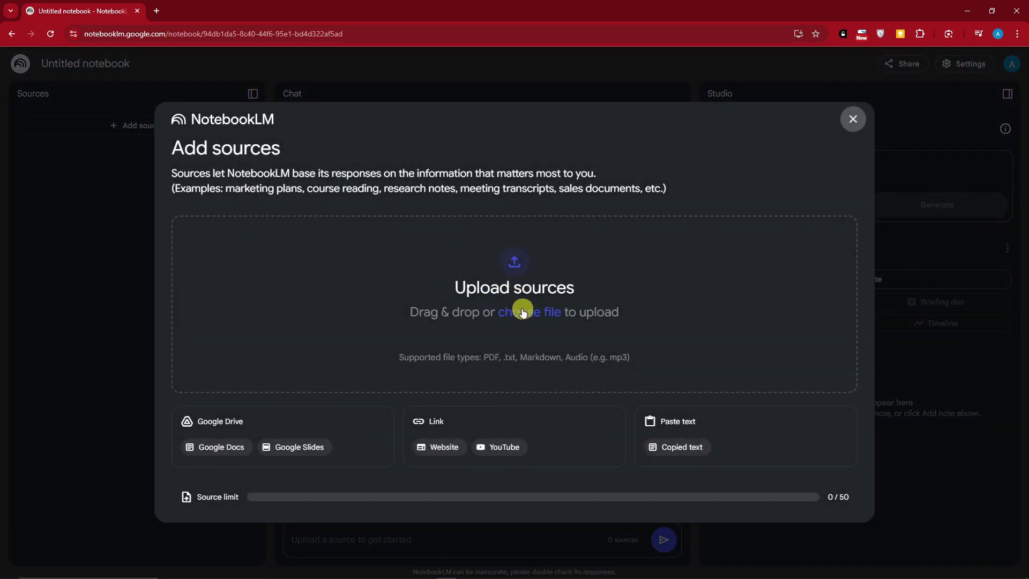
# Step: Open the file picker from Add sources and close it without choosing any file
pyautogui.click(502, 309)
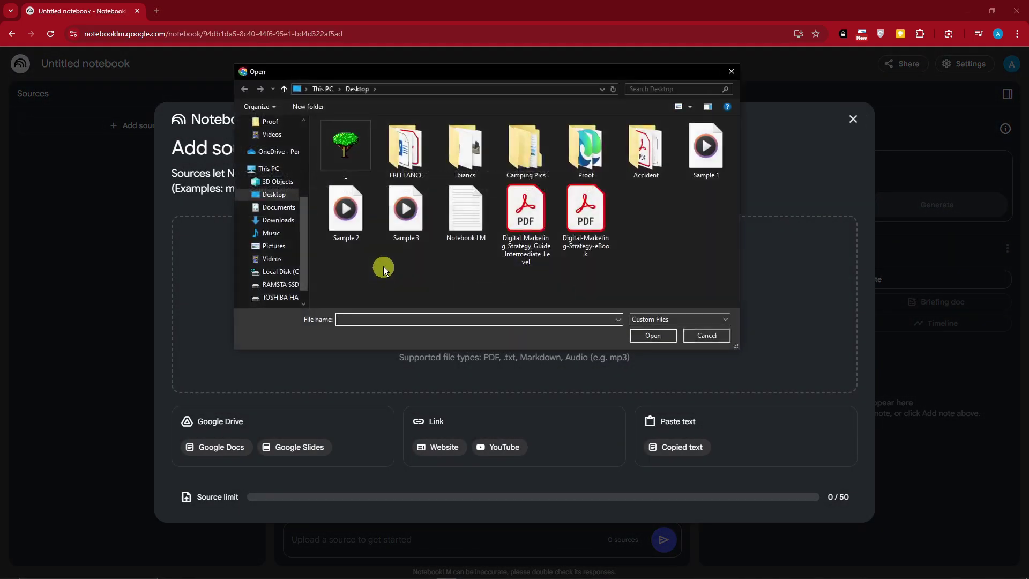
pyautogui.click(732, 72)
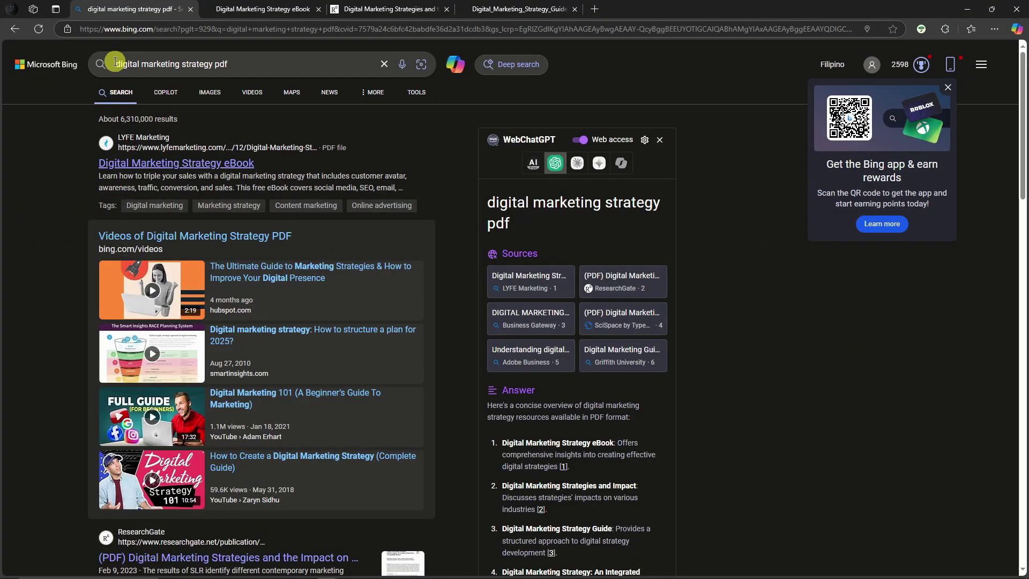
# Step: Review the Digital Marketing Strategy eBook and strategy guide PDF tabs opened from the Bing search
pyautogui.click(244, 59)
pyautogui.click(16, 157)
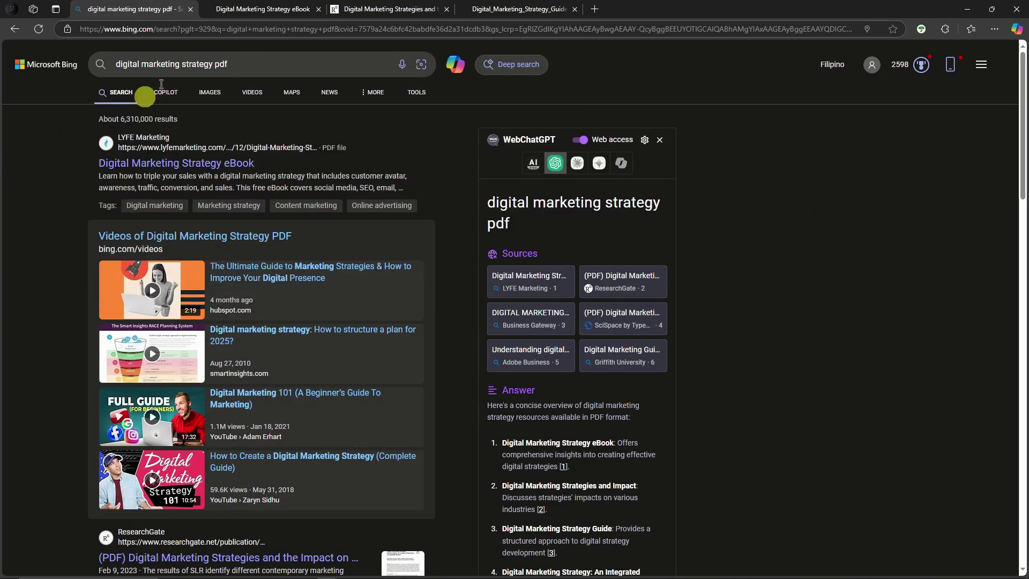
pyautogui.click(268, 8)
pyautogui.click(532, 8)
pyautogui.click(292, 7)
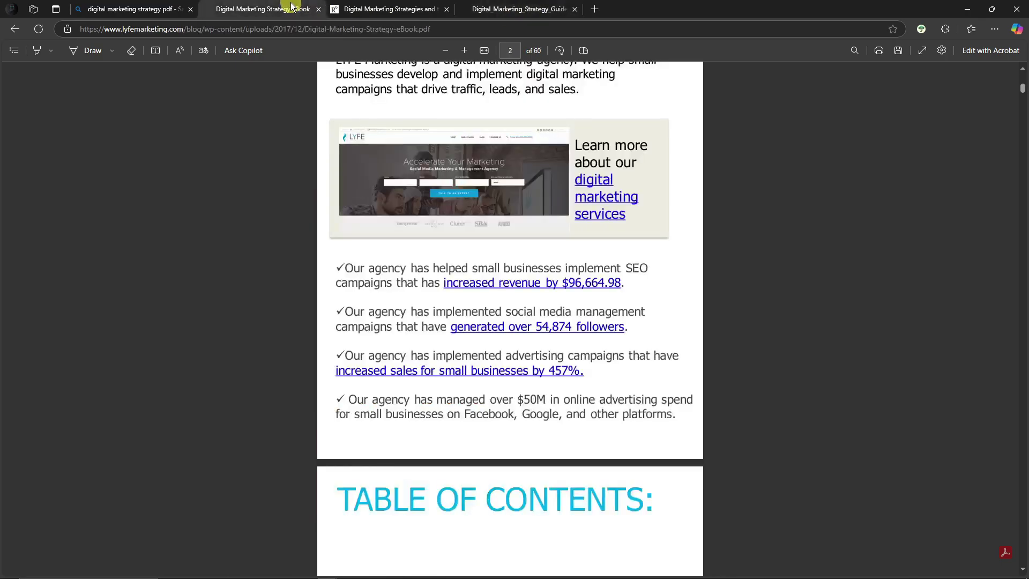
pyautogui.scroll(7, 912, 240)
pyautogui.scroll(-4, 825, 261)
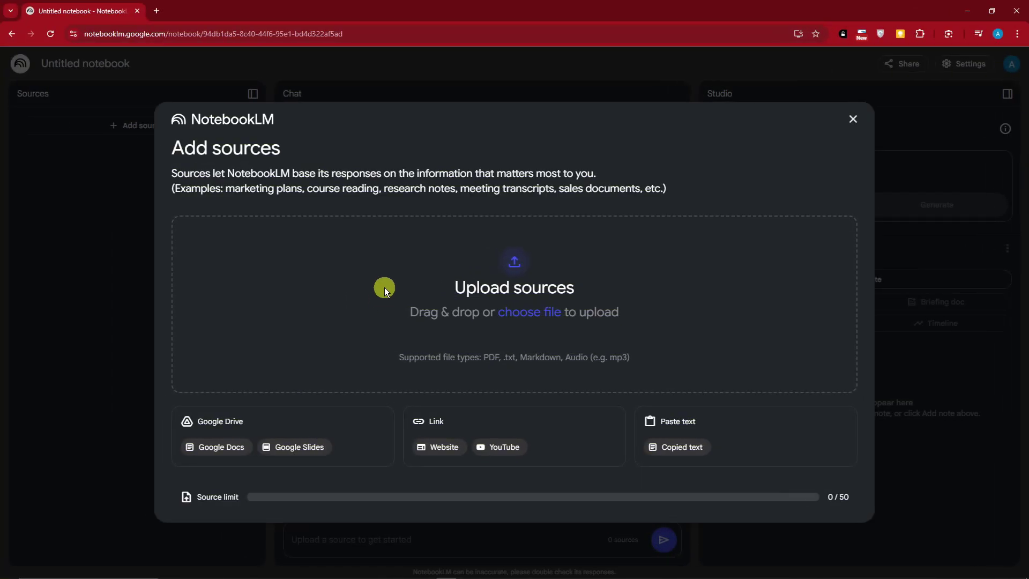
# Step: Select both digital marketing PDFs on the Desktop and upload them as sources
pyautogui.click(530, 311)
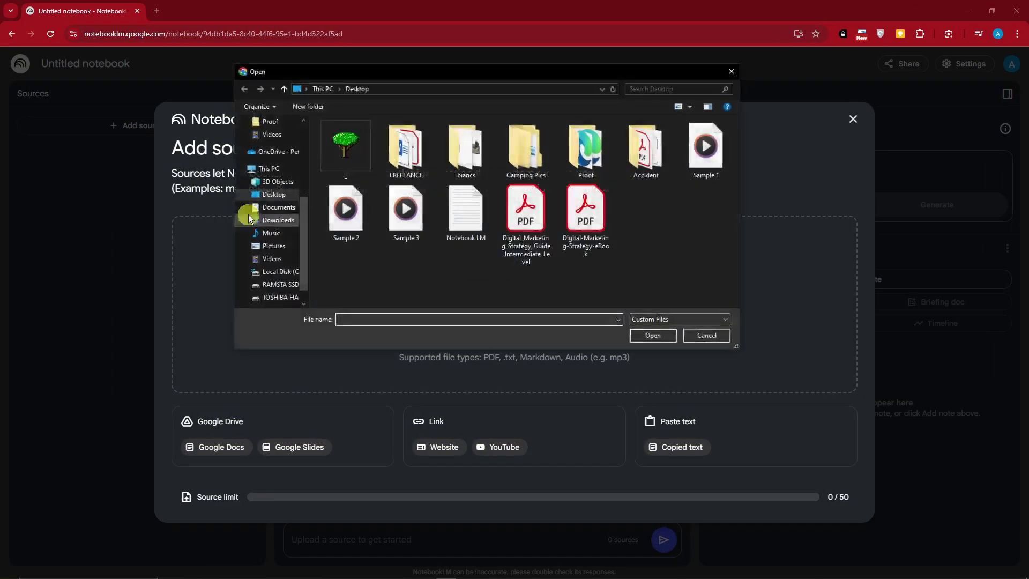
pyautogui.click(540, 211)
pyautogui.keyDown('ctrl'); pyautogui.click(587, 213); pyautogui.keyUp('ctrl')
pyautogui.click(656, 336)
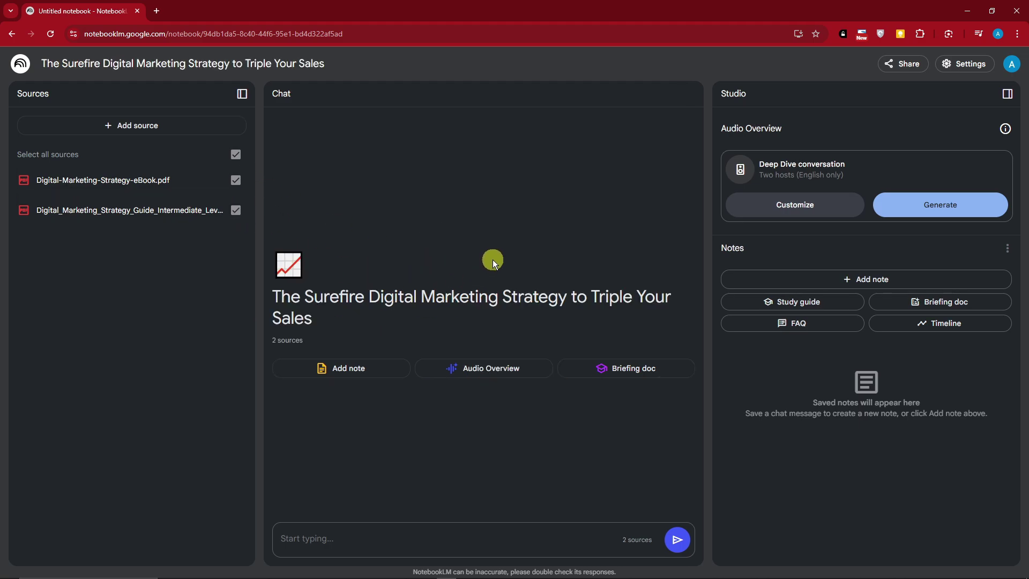
# Step: Review the generated title 'The Surefire Digital Marketing Strategy to Triple Your Sales'
pyautogui.moveTo(272, 294); pyautogui.dragTo(324, 324)
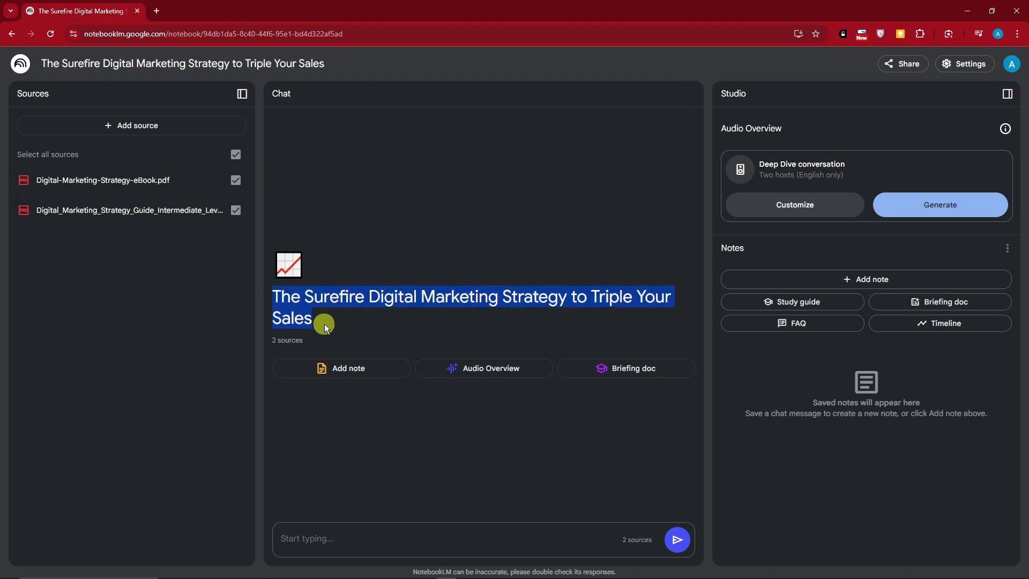
pyautogui.click(478, 339)
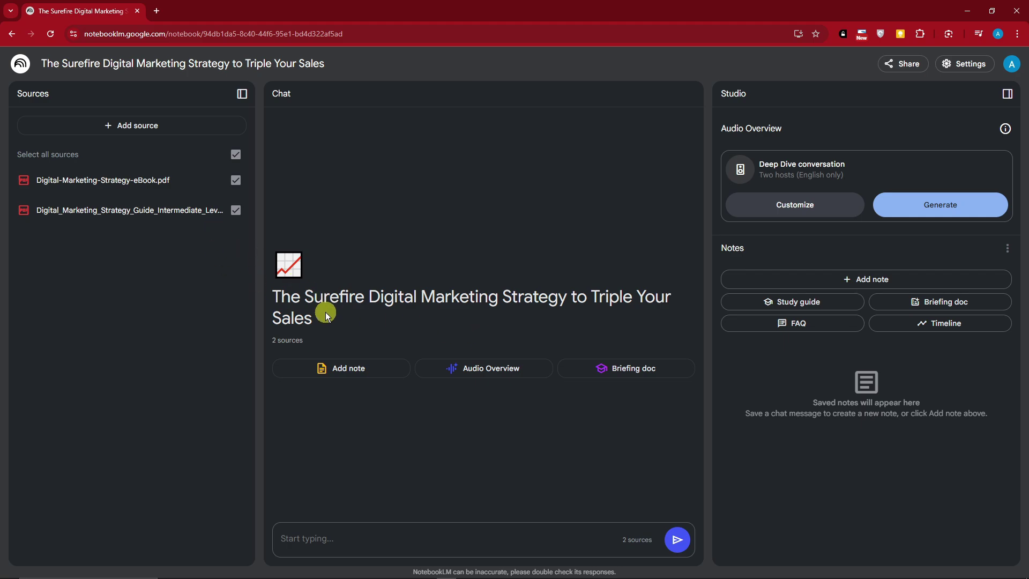
pyautogui.moveTo(326, 311); pyautogui.dragTo(271, 294)
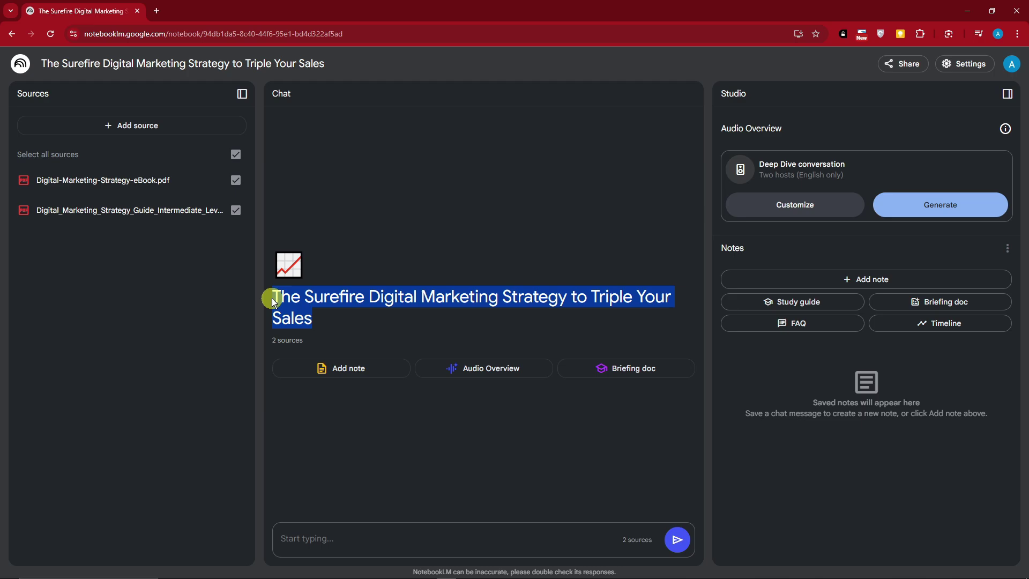
pyautogui.click(378, 323)
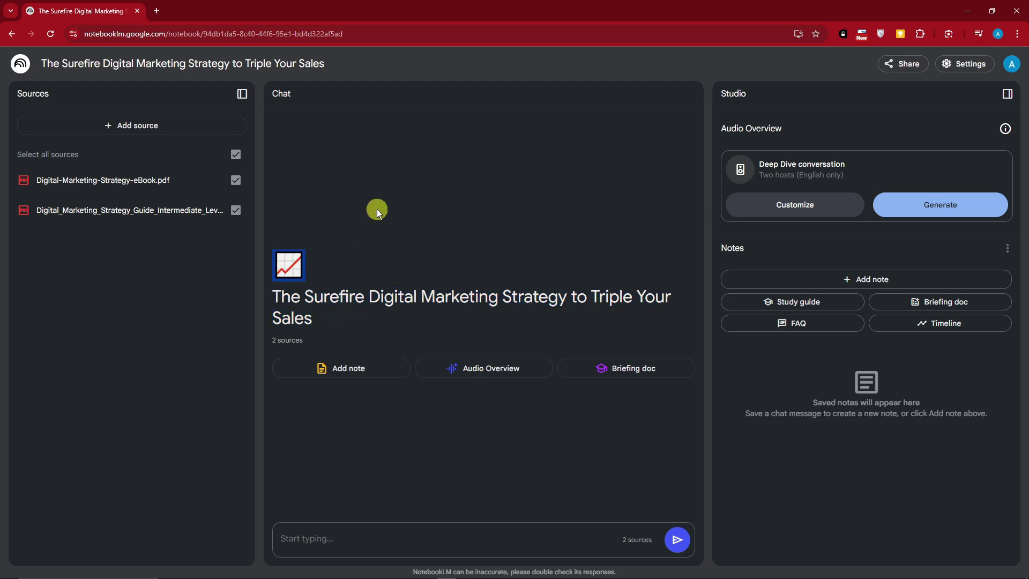
# Step: Copy the third saved prompt from Notepad and paste the book-summary request into the chat box
pyautogui.click(467, 571)
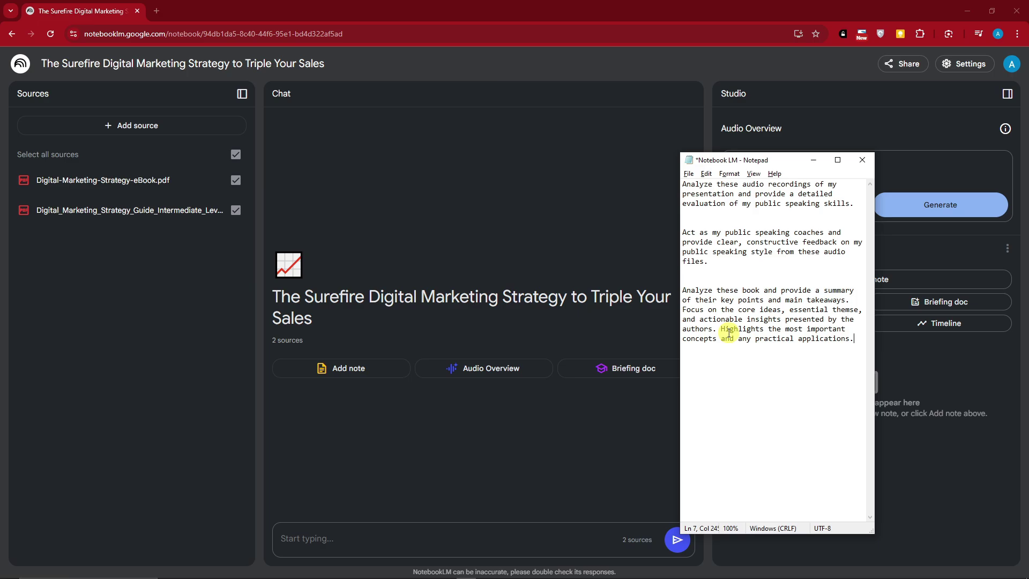
pyautogui.moveTo(854, 338); pyautogui.dragTo(578, 318)
pyautogui.click(801, 316)
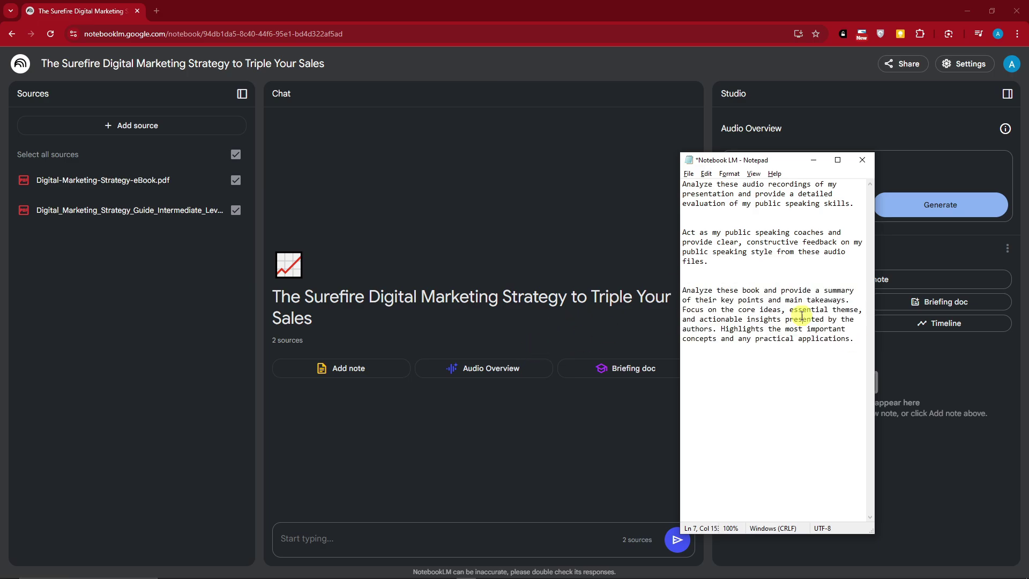
pyautogui.moveTo(682, 290); pyautogui.dragTo(855, 339)
pyautogui.hotkey('ctrl', 'c')
pyautogui.click(405, 529)
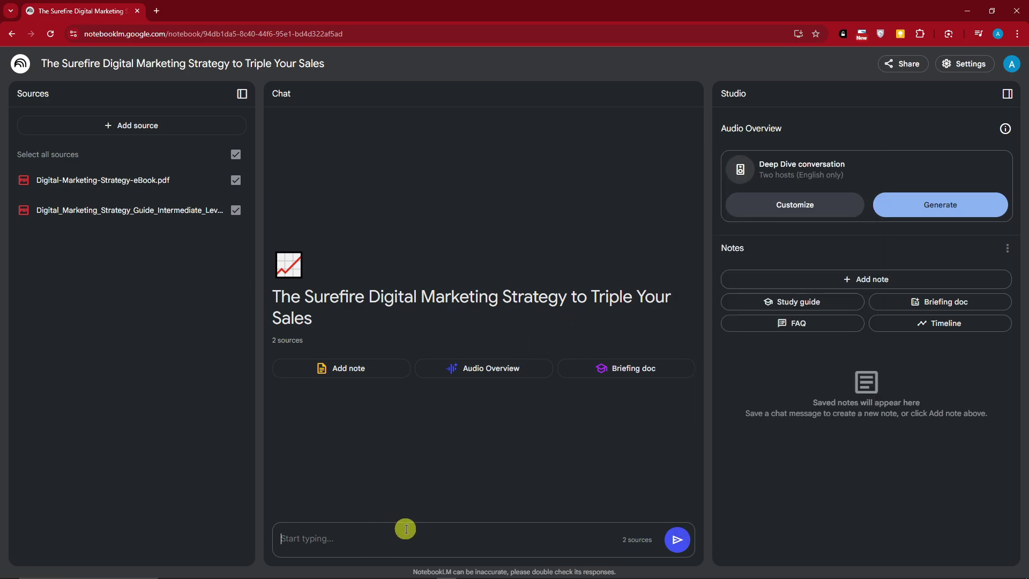
pyautogui.hotkey('ctrl', 'v')
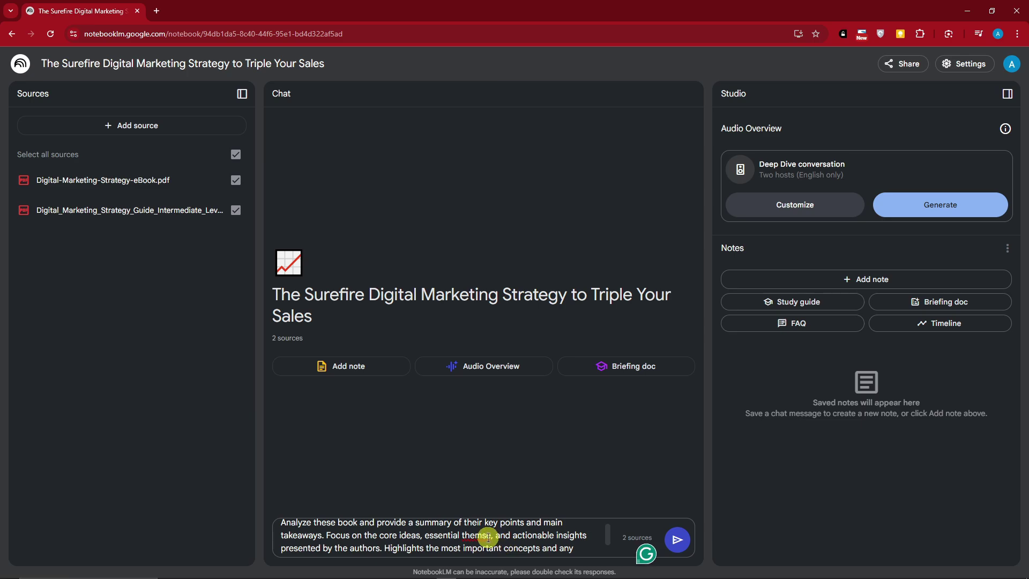
# Step: Fix the prompt's spelling to 'themes' and 'books', then send it to the notebook
pyautogui.click(490, 535)
pyautogui.write('=')
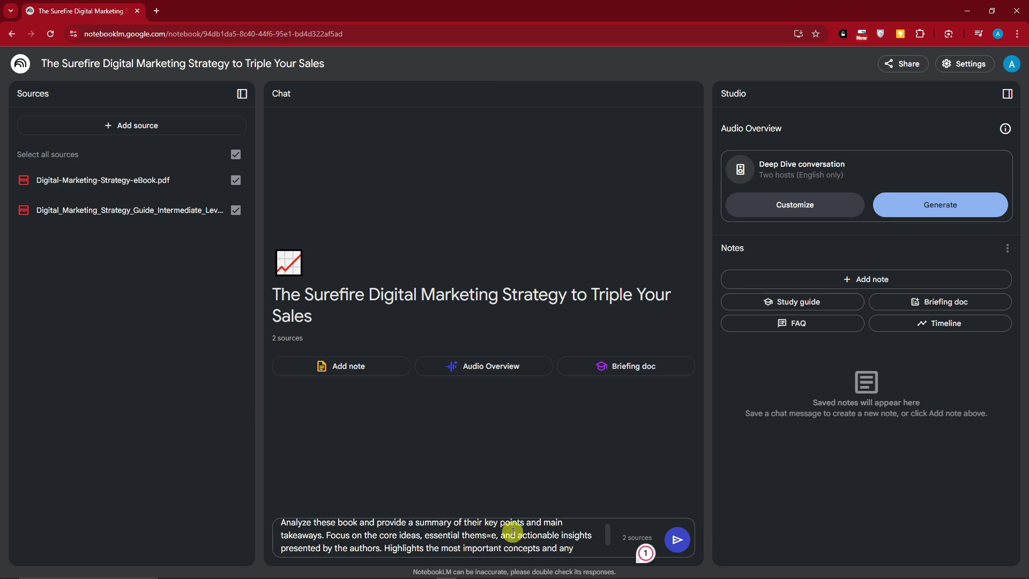
pyautogui.press('BackSpace')
pyautogui.press('BackSpace')
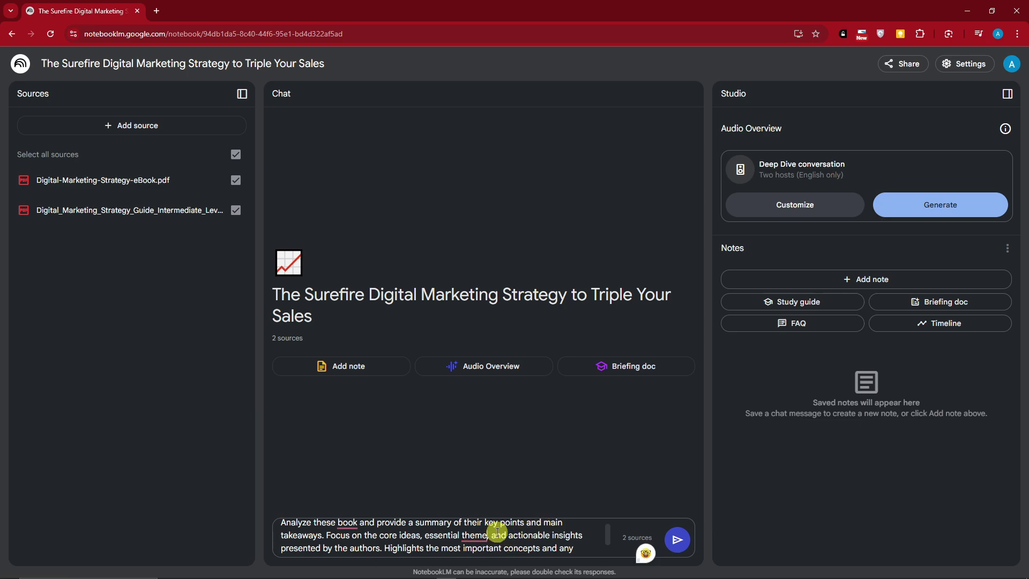
pyautogui.write('s')
pyautogui.moveTo(347, 521)
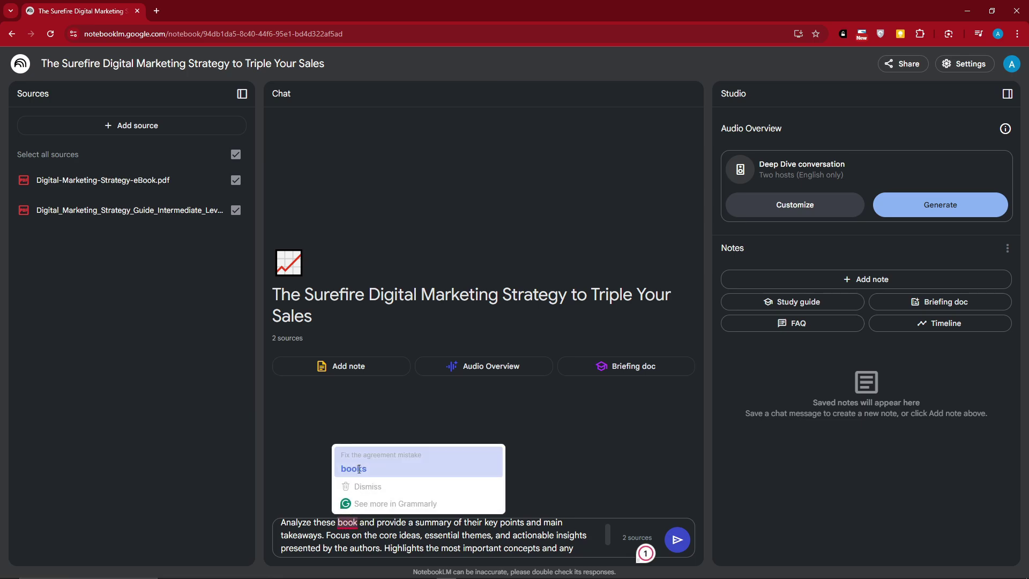
pyautogui.click(354, 468)
pyautogui.click(677, 540)
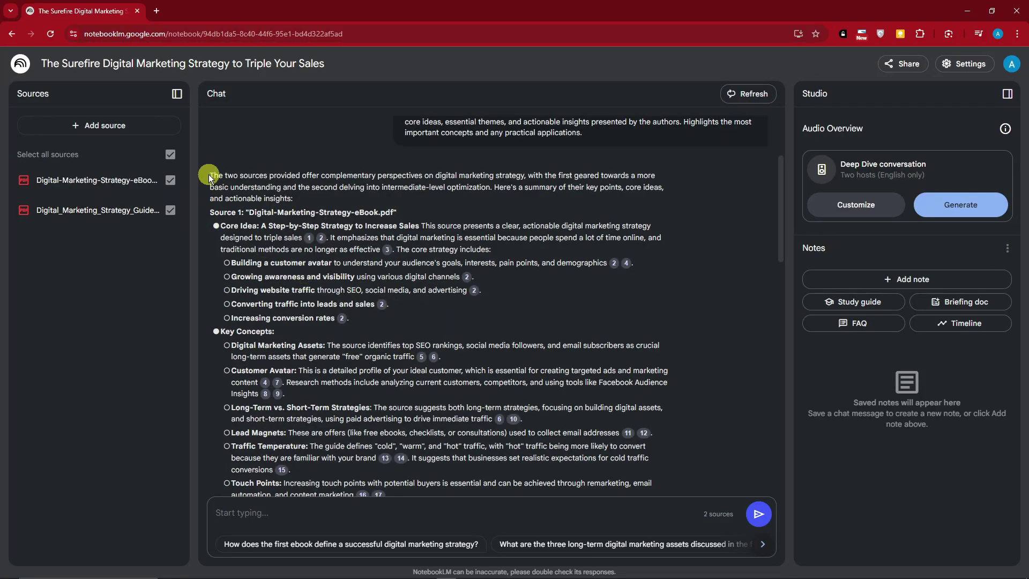
# Step: Read the digital marketing summary answer and save it as the note 'Digital Marketing Strategies: From Foundation to...'
pyautogui.moveTo(209, 174); pyautogui.dragTo(293, 199)
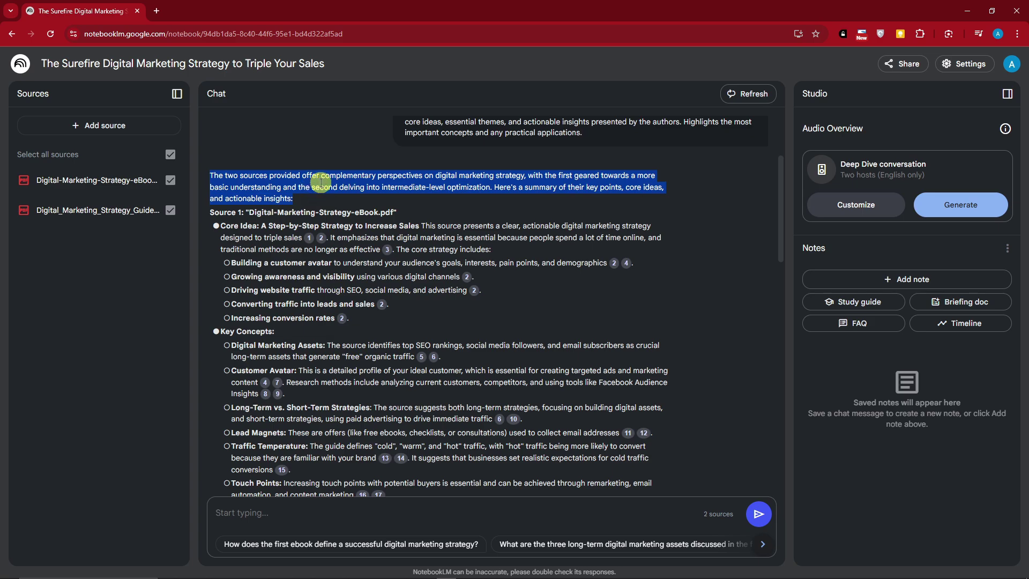
pyautogui.moveTo(435, 175); pyautogui.dragTo(524, 177)
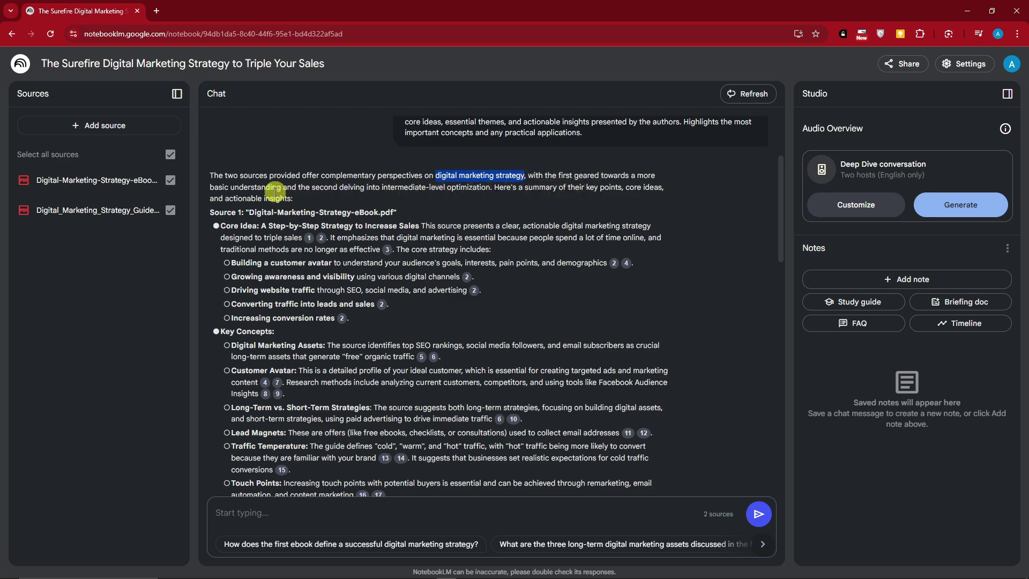
pyautogui.moveTo(214, 187); pyautogui.dragTo(292, 187)
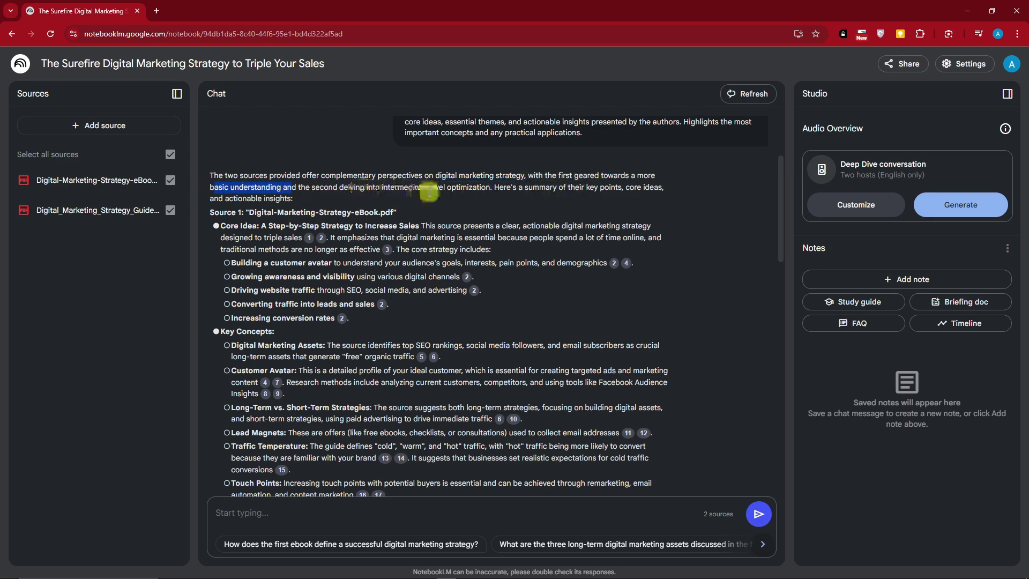
pyautogui.moveTo(499, 187); pyautogui.dragTo(503, 187)
pyautogui.scroll(-1, 225, 161)
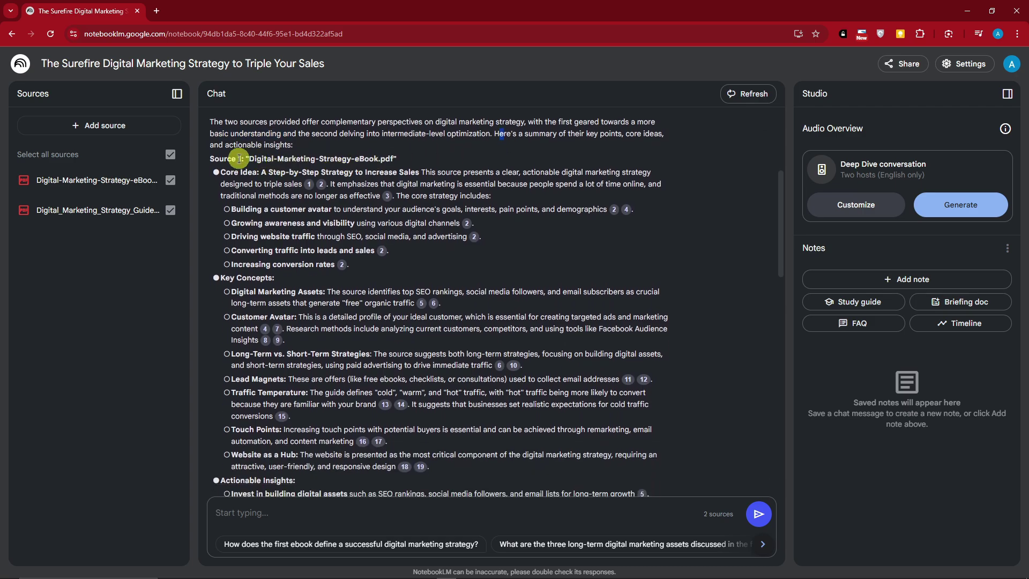
pyautogui.scroll(-1, 237, 155)
pyautogui.scroll(2, 237, 155)
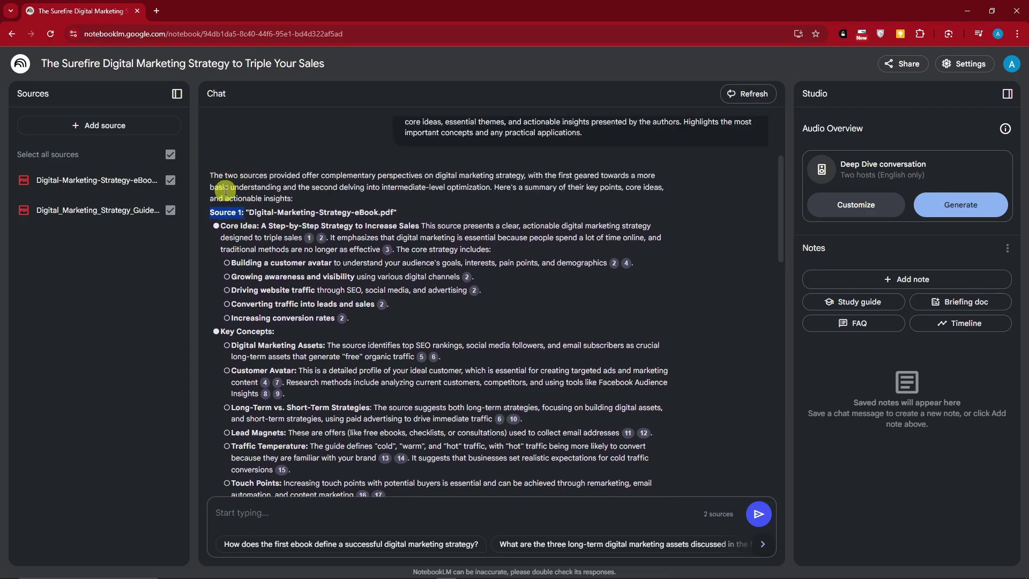
pyautogui.moveTo(206, 204); pyautogui.dragTo(242, 191)
pyautogui.scroll(-9, 217, 196)
pyautogui.scroll(4, 363, 264)
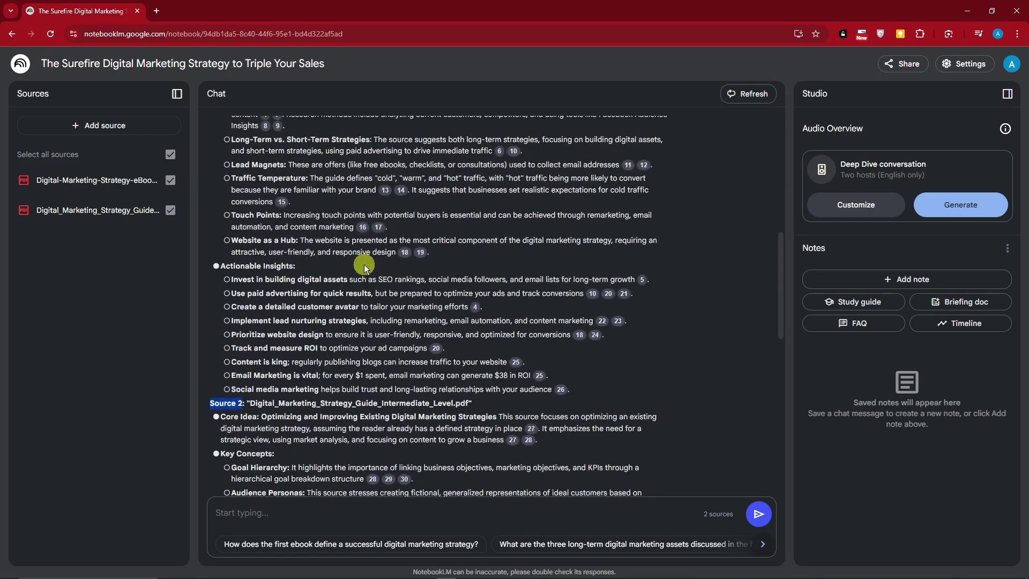
pyautogui.scroll(-10, 364, 266)
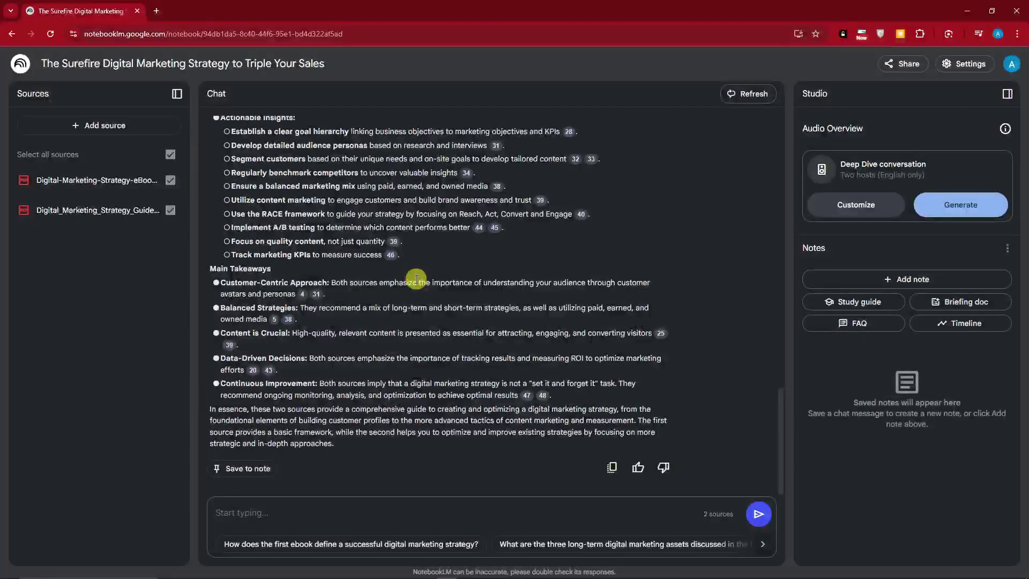
pyautogui.click(252, 469)
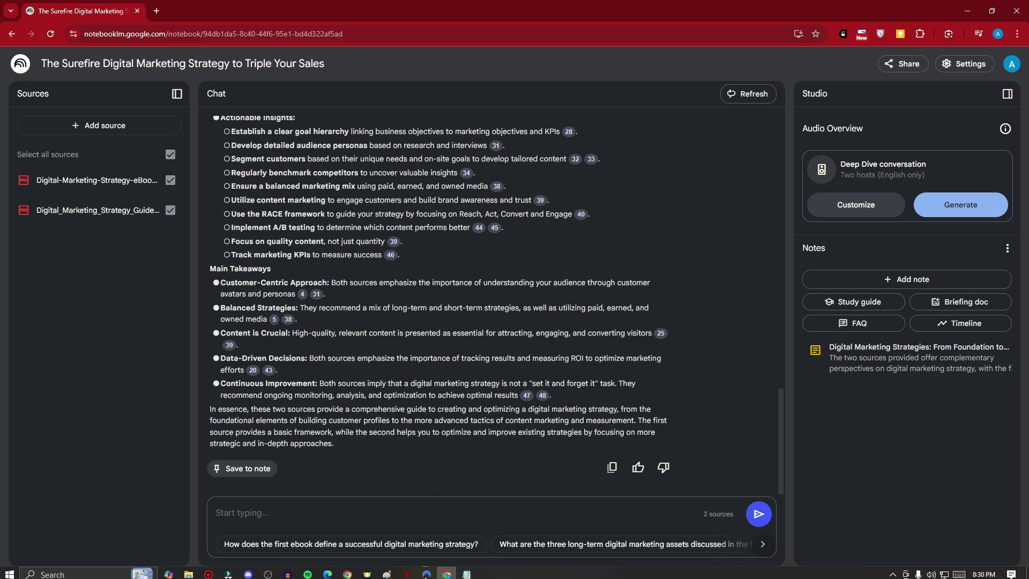
# Step: Copy the last Notepad prompt and send the actionable learning-strategies question to the notebook
pyautogui.click(466, 570)
pyautogui.moveTo(730, 387); pyautogui.dragTo(682, 367)
pyautogui.hotkey('ctrl', 'c')
pyautogui.click(351, 510)
pyautogui.hotkey('ctrl', 'v')
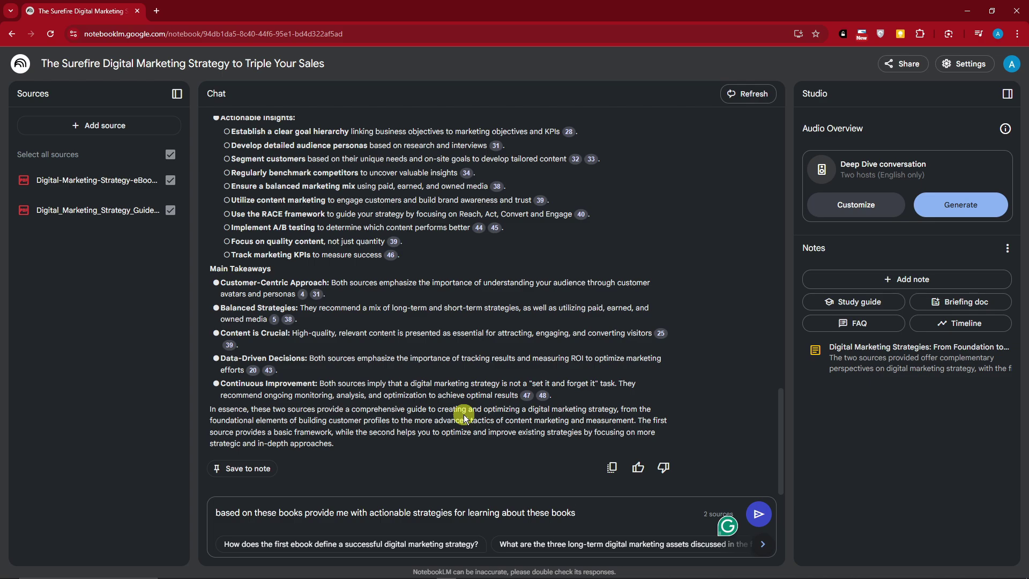
pyautogui.click(758, 515)
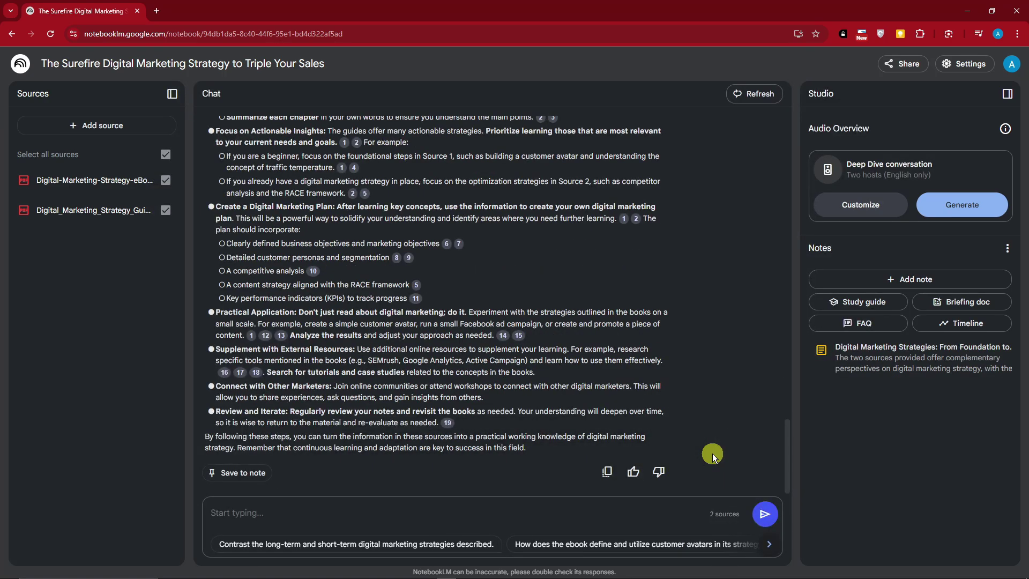
# Step: Save the learning-plan answer as the note 'Mastering Digital Marketing Strategies' and give it a thumbs-up
pyautogui.scroll(5, 719, 438)
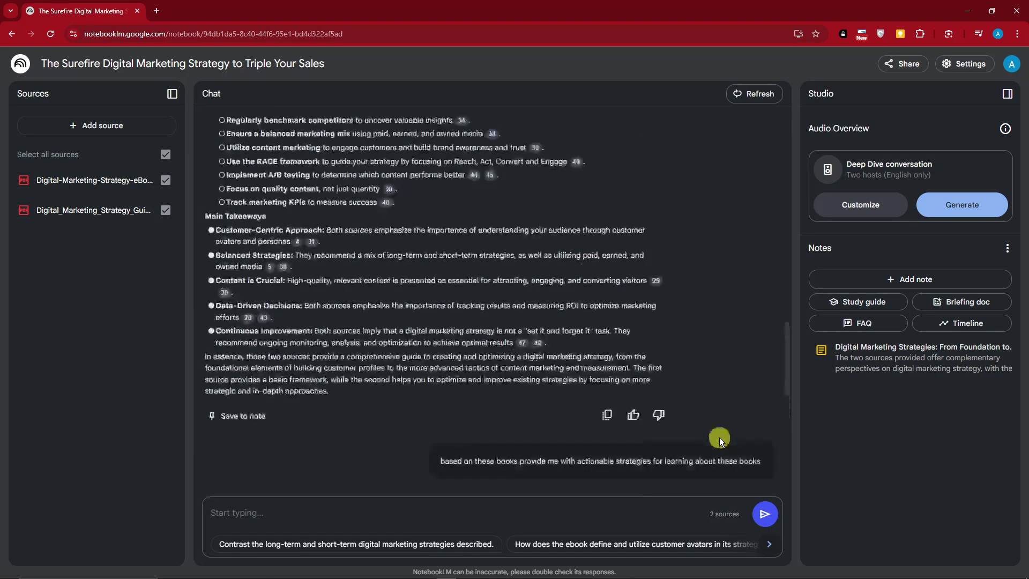
pyautogui.scroll(-3, 367, 329)
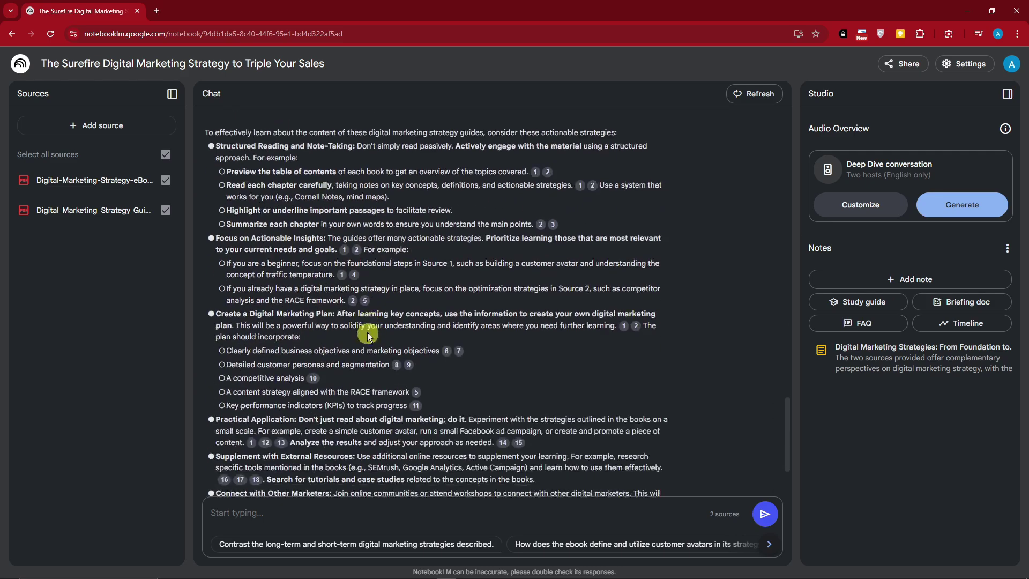
pyautogui.scroll(1, 252, 172)
pyautogui.moveTo(206, 185); pyautogui.dragTo(617, 185)
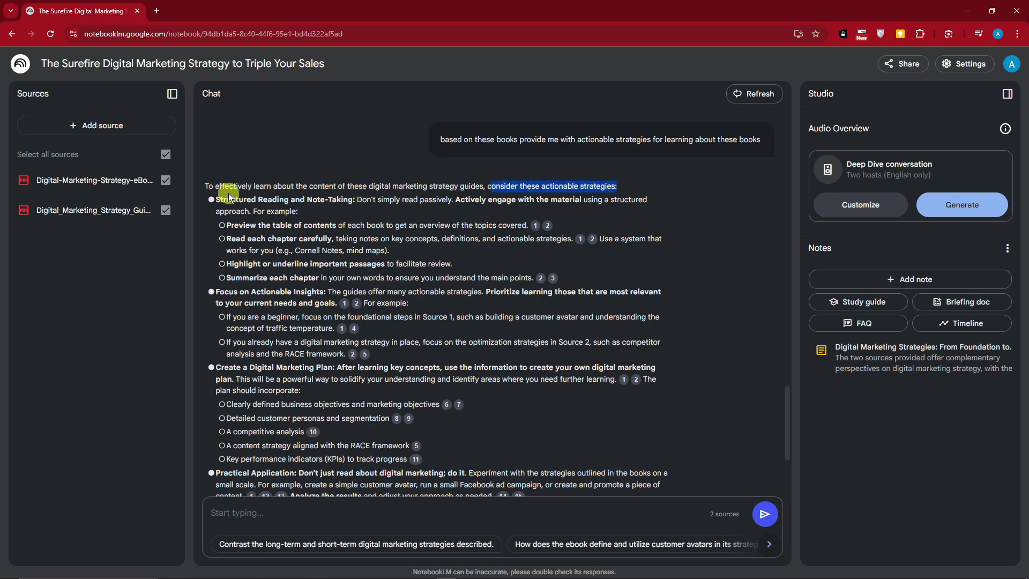
pyautogui.scroll(-2, 228, 193)
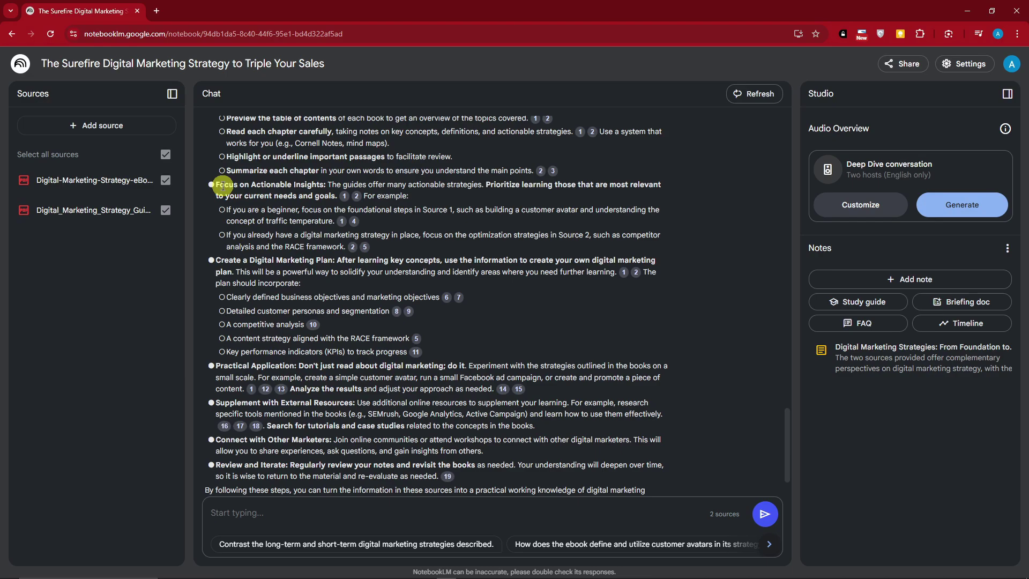
pyautogui.scroll(-1, 223, 186)
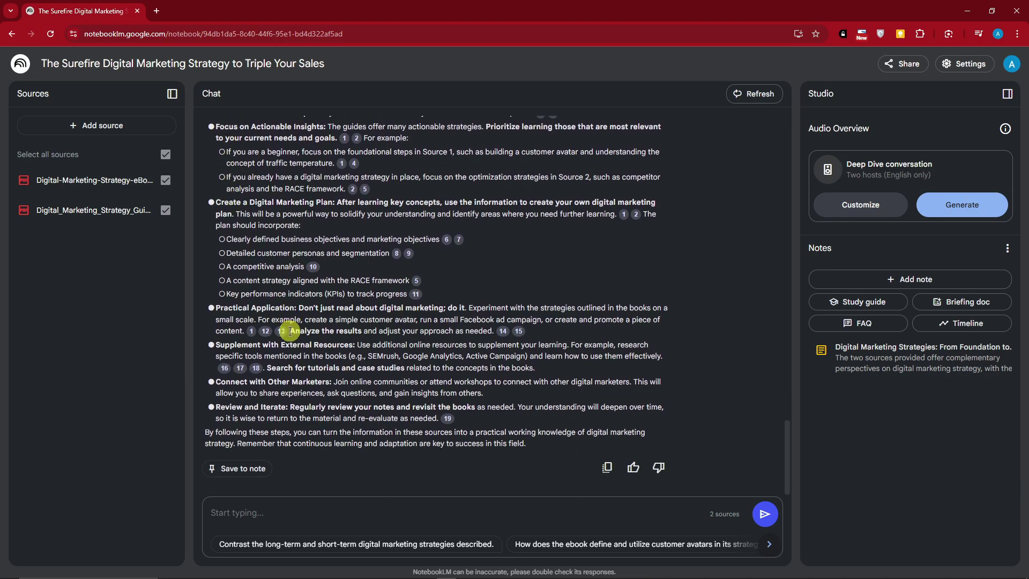
pyautogui.moveTo(207, 432); pyautogui.dragTo(573, 435)
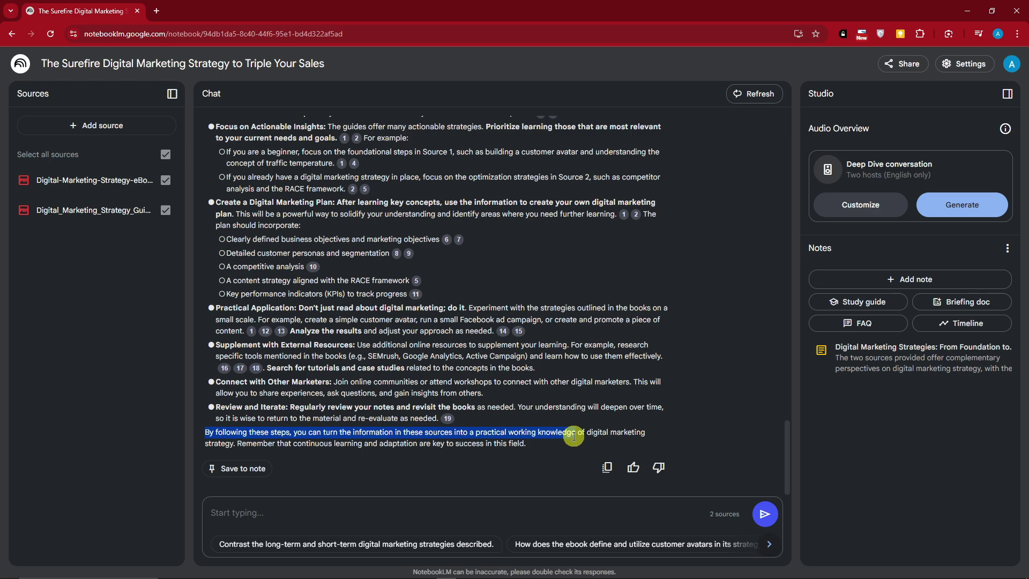
pyautogui.click(542, 448)
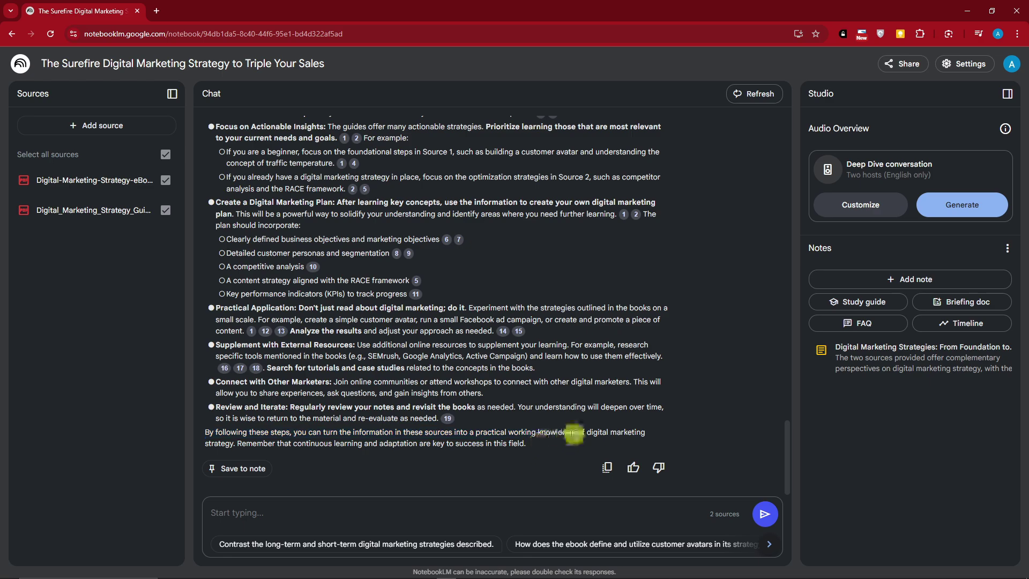
pyautogui.moveTo(583, 433); pyautogui.dragTo(299, 443)
pyautogui.click(224, 475)
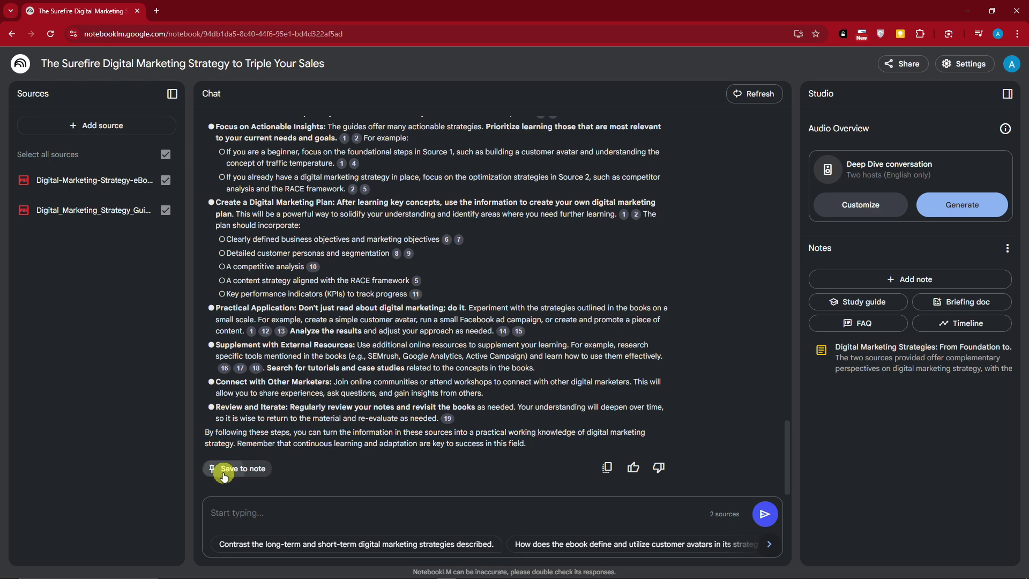
pyautogui.click(633, 470)
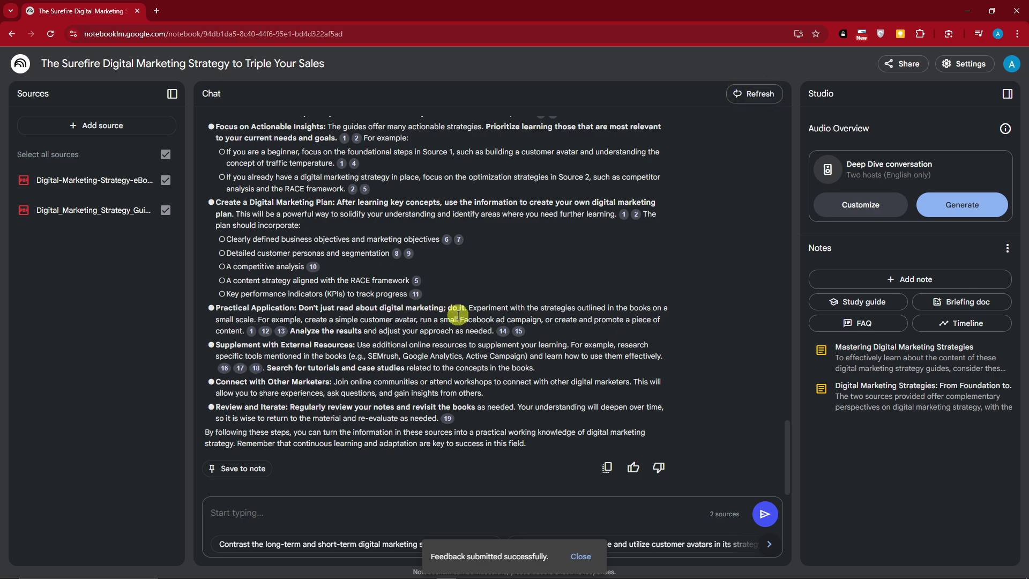
# Step: Generate an FAQ, then open the 'Digital Marketing Strategies for Business Growth' note and convert it to a source
pyautogui.click(868, 324)
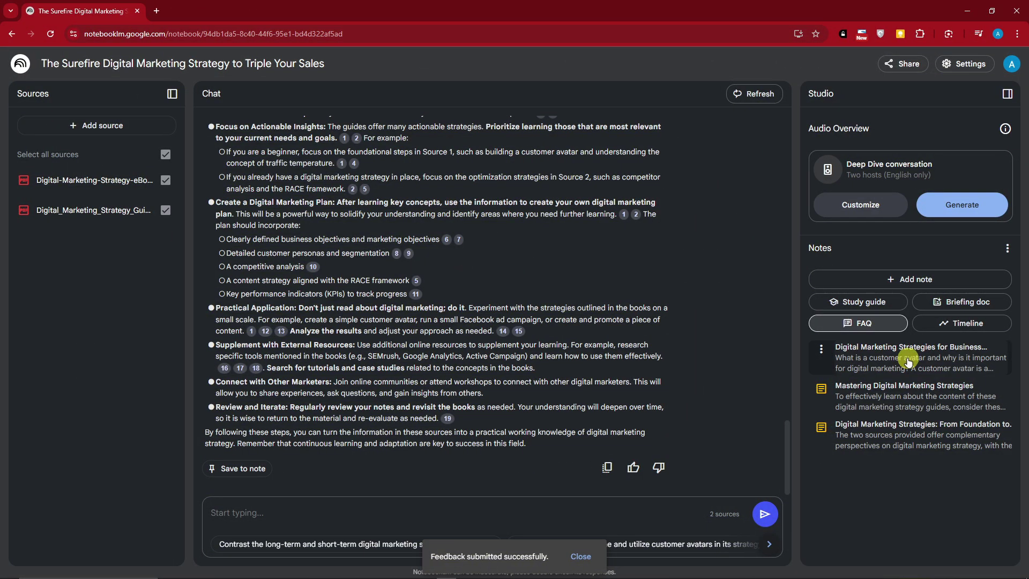
pyautogui.click(908, 361)
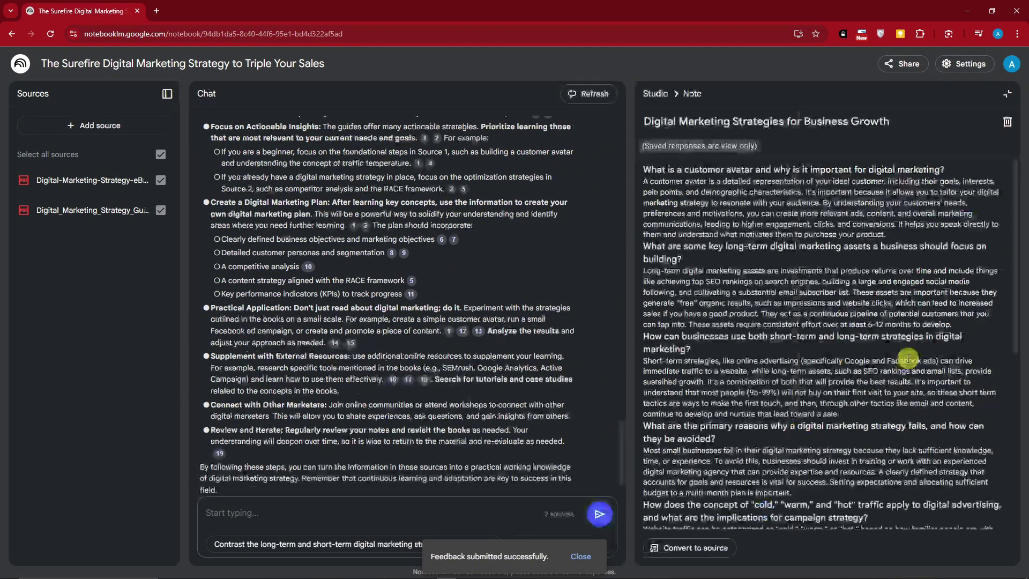
pyautogui.scroll(-1, 824, 221)
pyautogui.scroll(1, 715, 205)
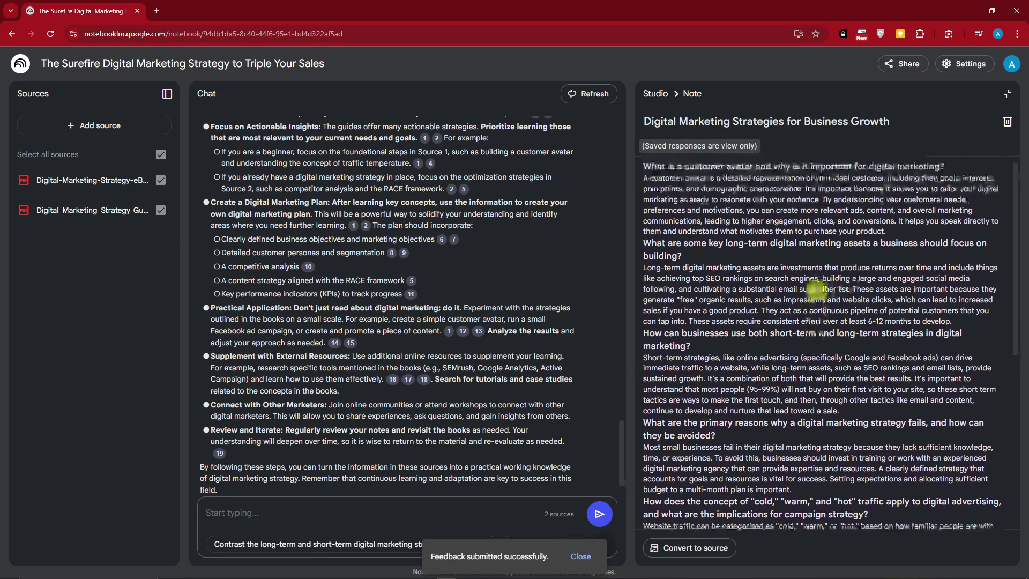
pyautogui.moveTo(652, 169); pyautogui.dragTo(995, 516)
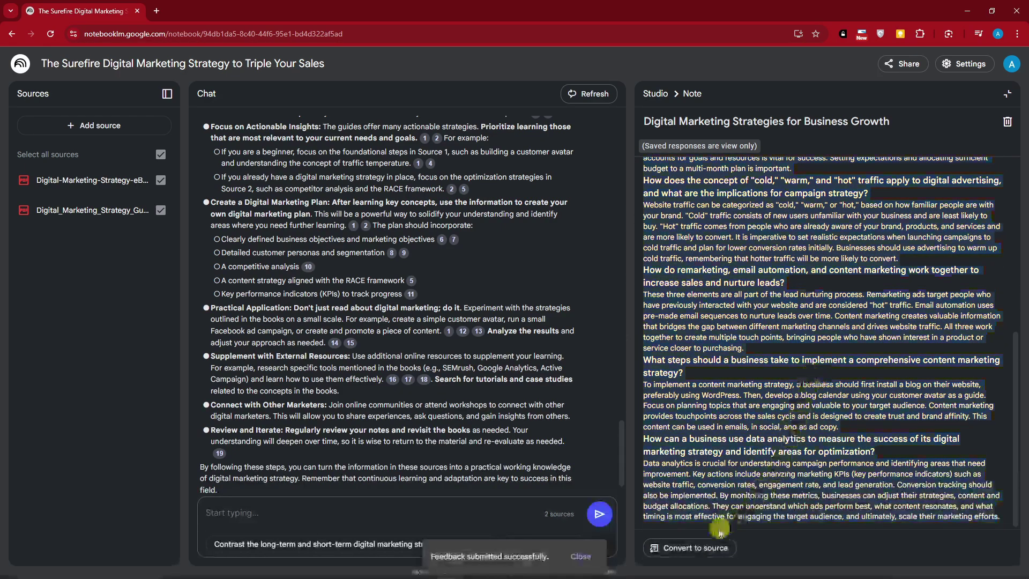
pyautogui.click(678, 548)
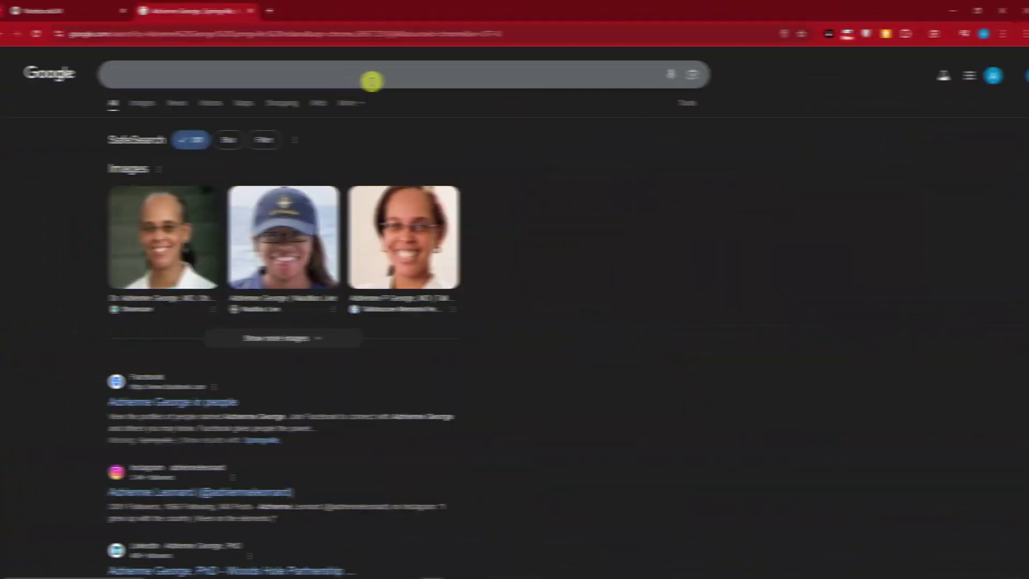
# Step: Search Google for 'samples journalys about digital marketing'
pyautogui.click(385, 75)
pyautogui.write('sa')
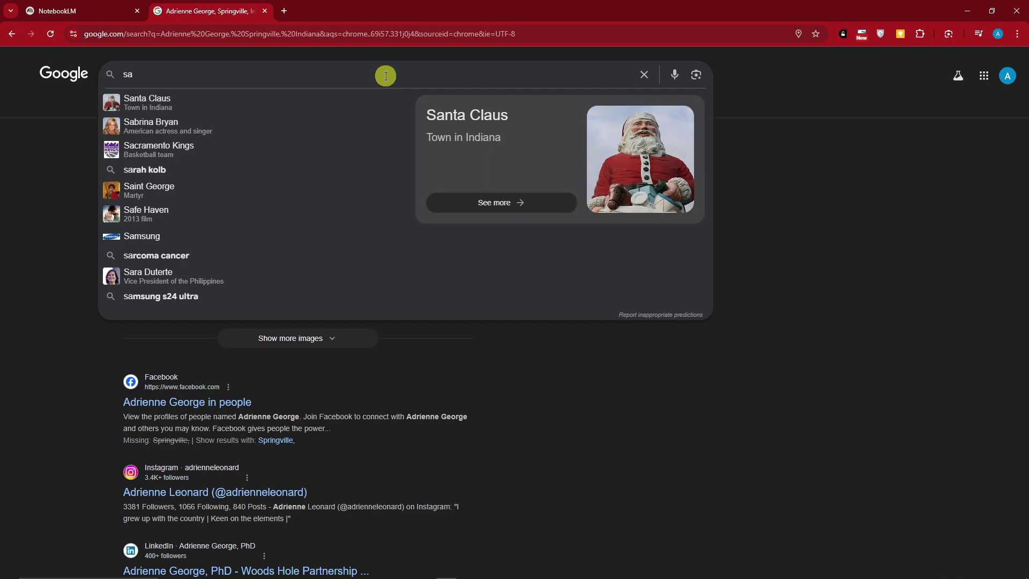
pyautogui.write('mples journal')
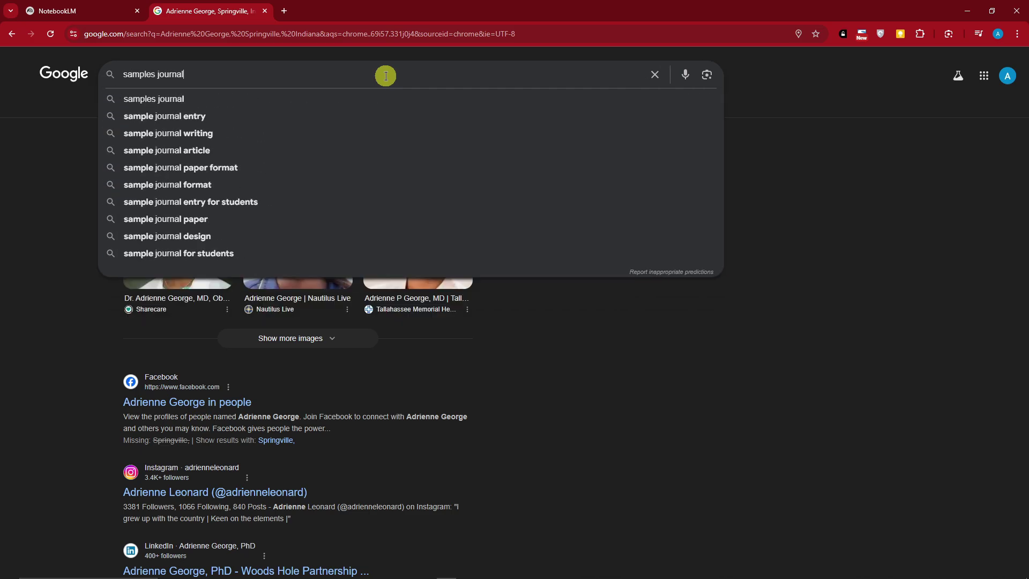
pyautogui.write('ys about digital m')
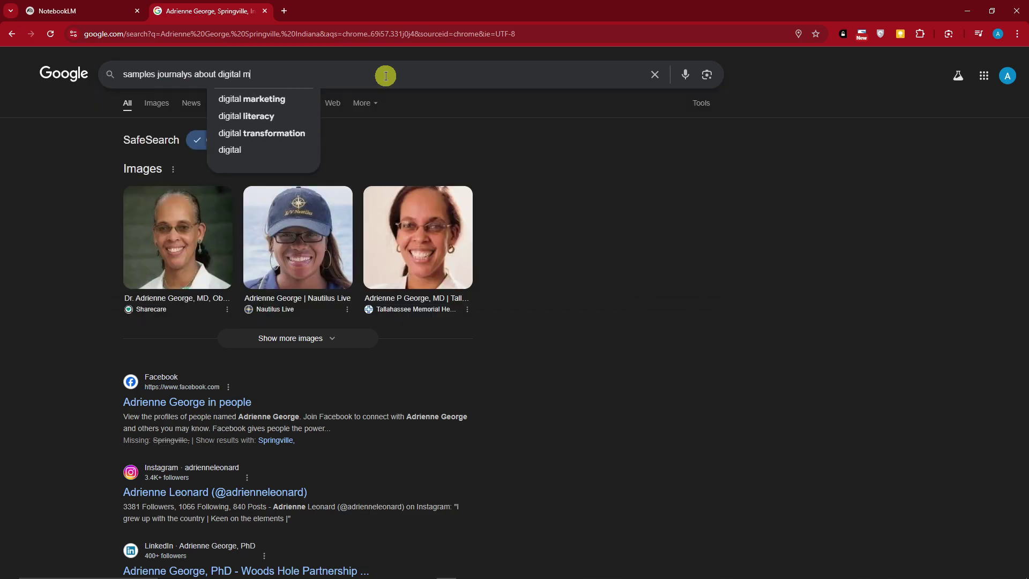
pyautogui.write('arketing')
pyautogui.press('Return')
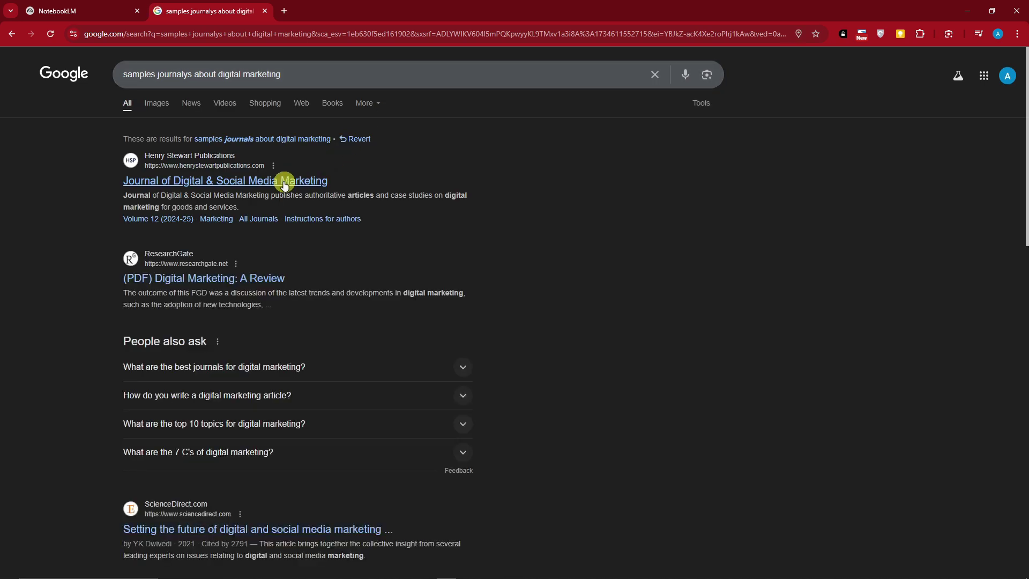
# Step: Open the Journal of Digital & Social Media Marketing and ResearchGate review results in new tabs and browse them
pyautogui.middleClick(321, 180)
pyautogui.middleClick(251, 259)
pyautogui.scroll(-4, 510, 257)
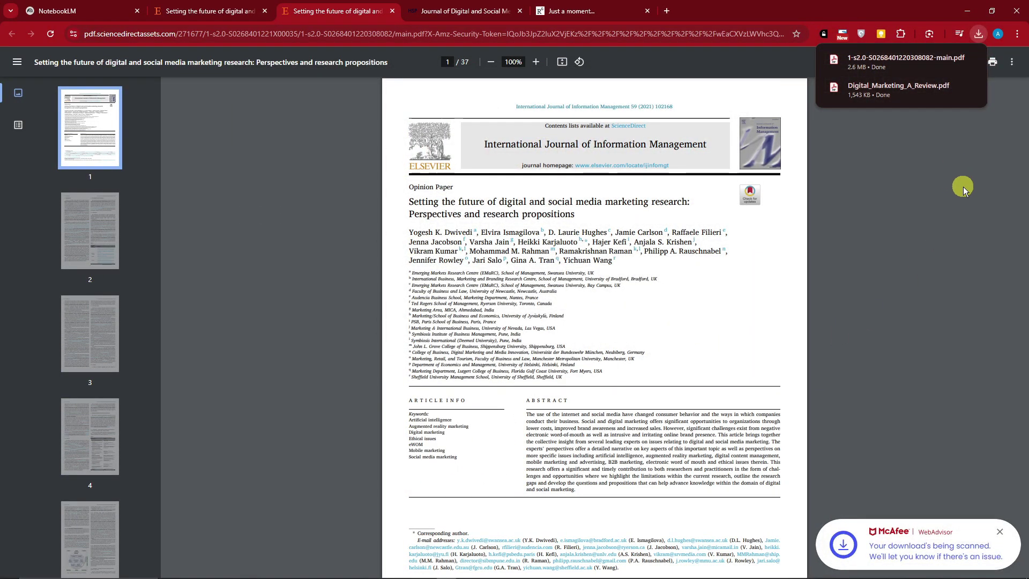
pyautogui.click(459, 7)
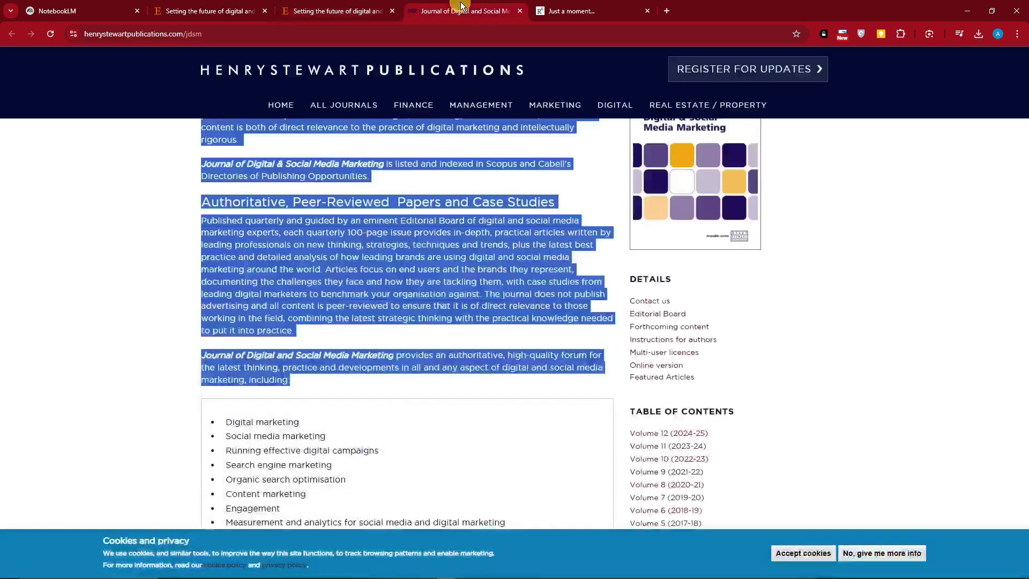
pyautogui.click(577, 5)
pyautogui.hotkey('ctrl', 'shift', 'Tab')
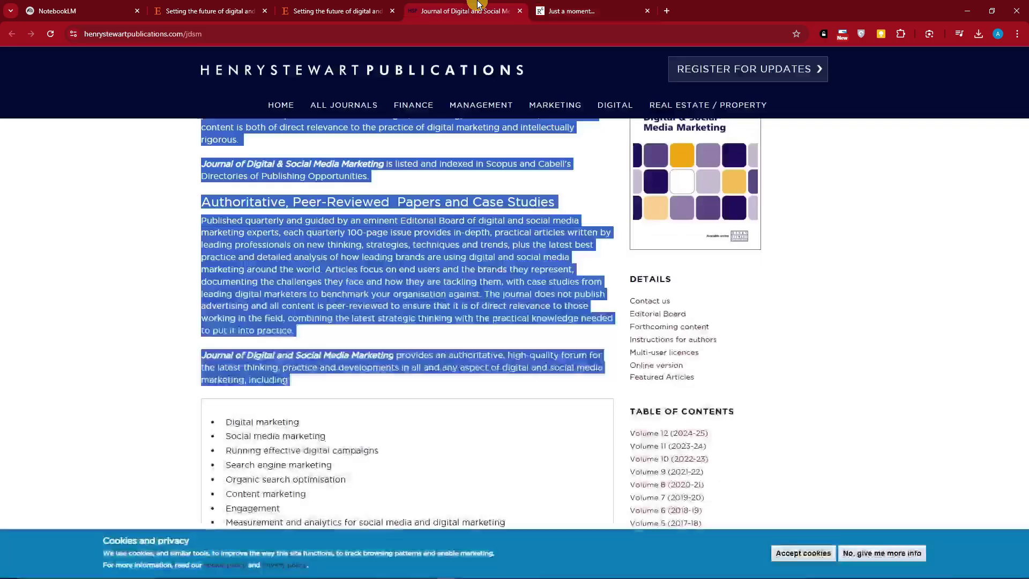
pyautogui.moveTo(374, 5)
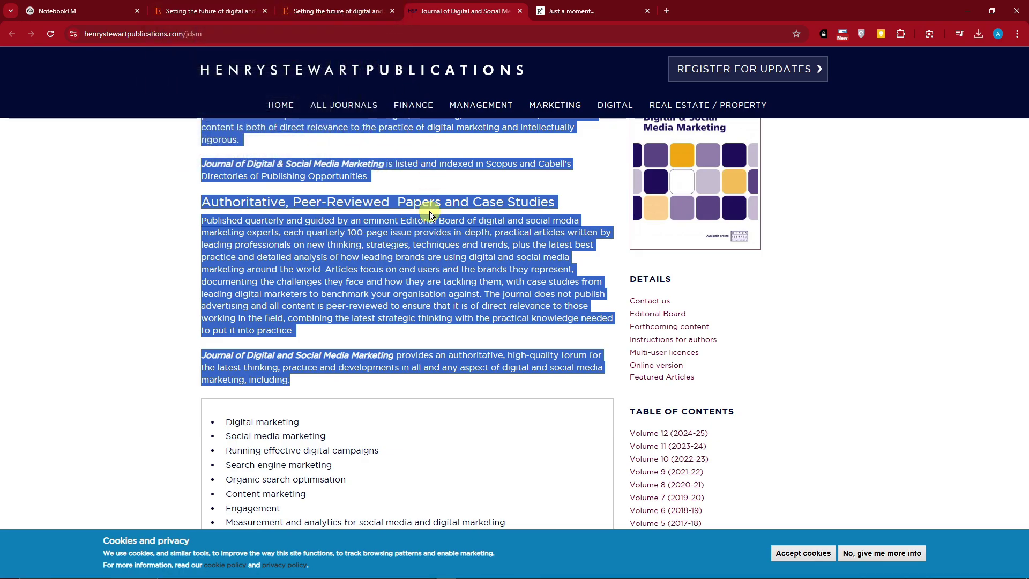
pyautogui.click(442, 183)
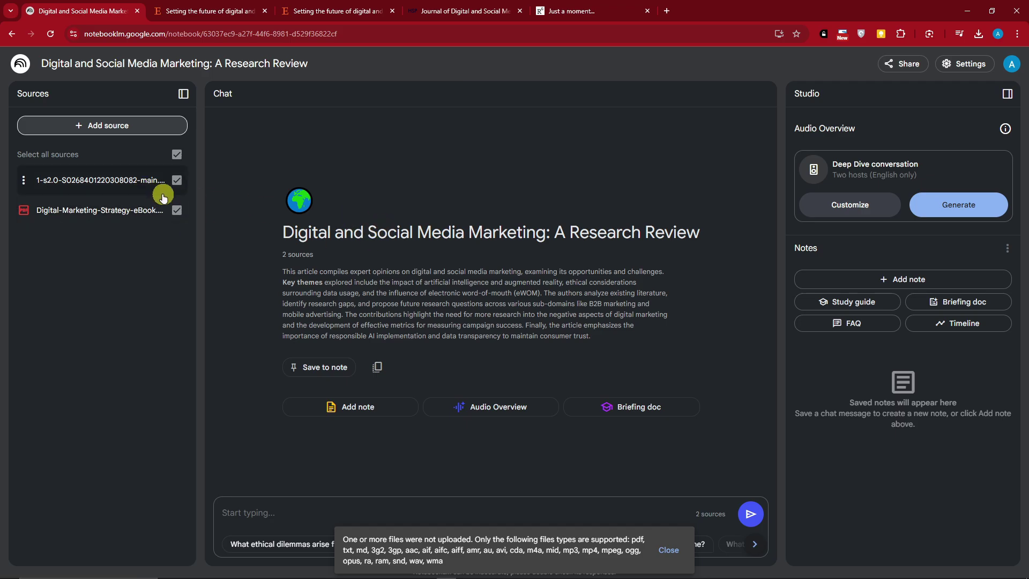
# Step: Dismiss the unsupported-files warning in the new notebook
pyautogui.moveTo(283, 232); pyautogui.dragTo(546, 233)
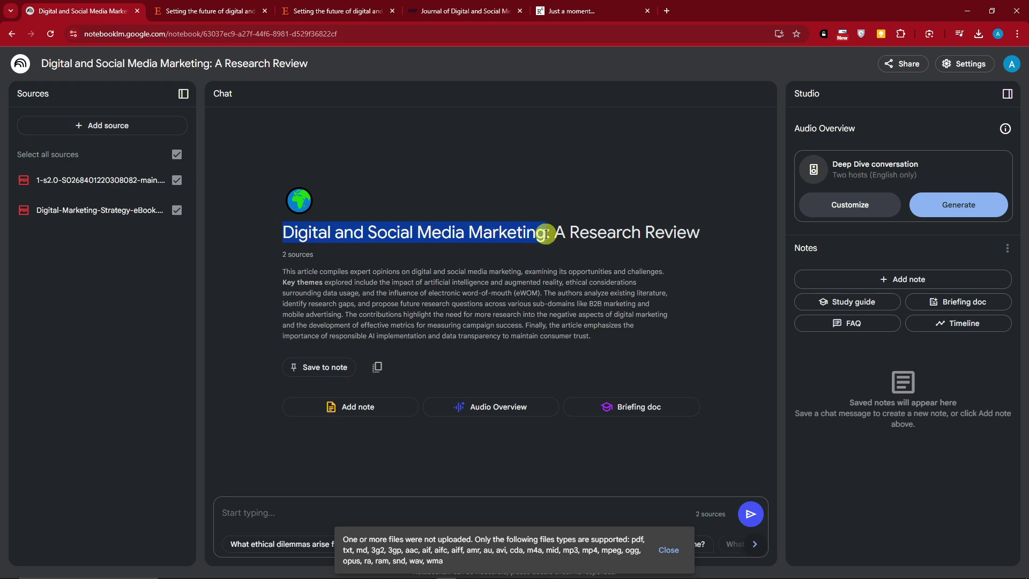
pyautogui.click(588, 232)
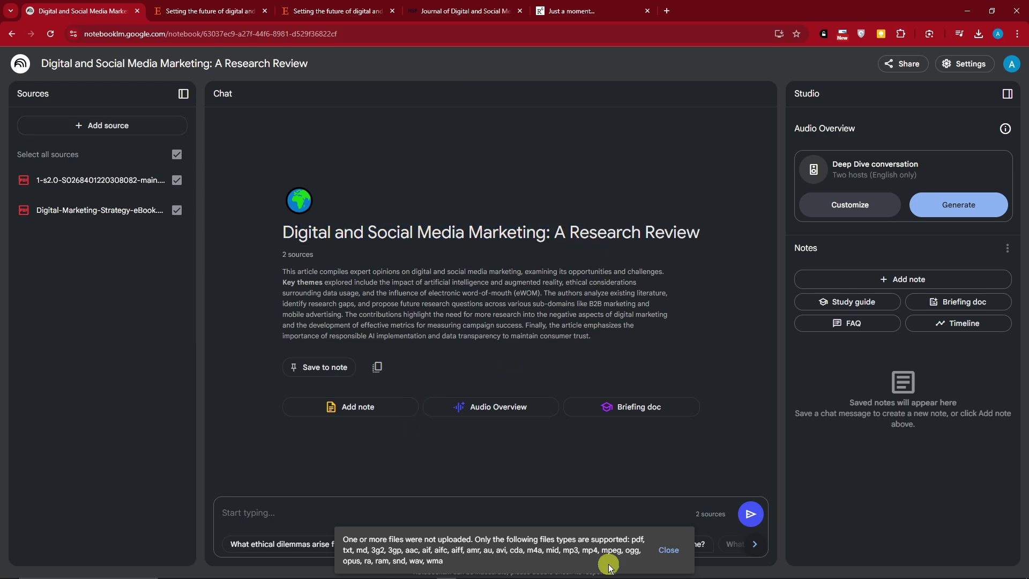
pyautogui.click(669, 549)
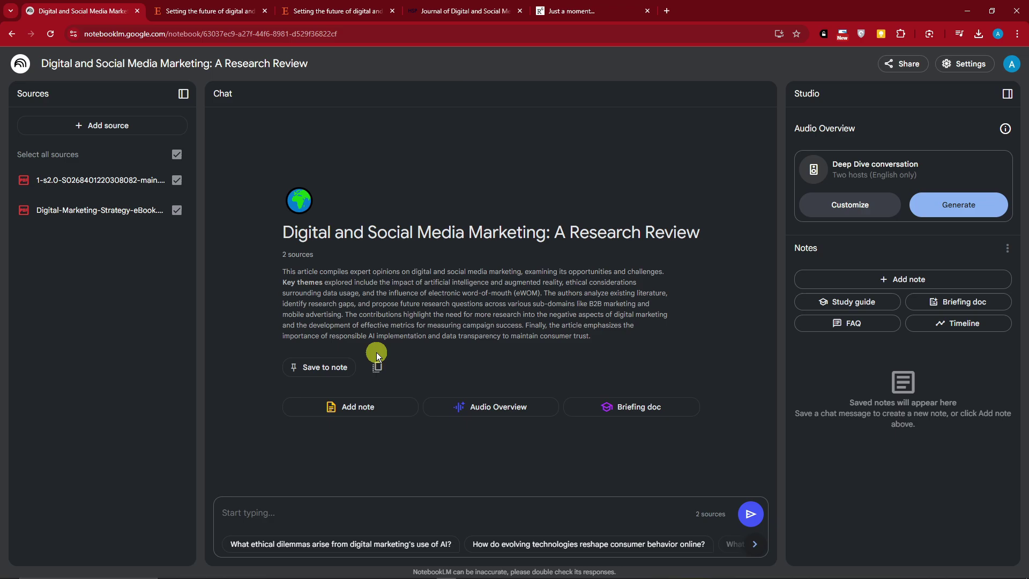
# Step: Rename the research article source to TUTORIALBOXX
pyautogui.moveTo(26, 182)
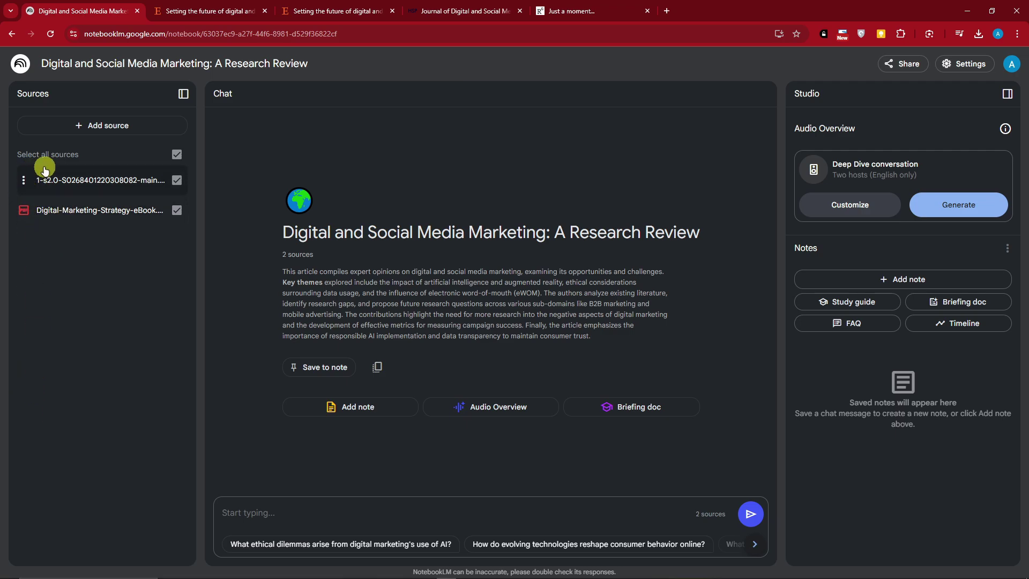
pyautogui.click(23, 180)
pyautogui.click(132, 299)
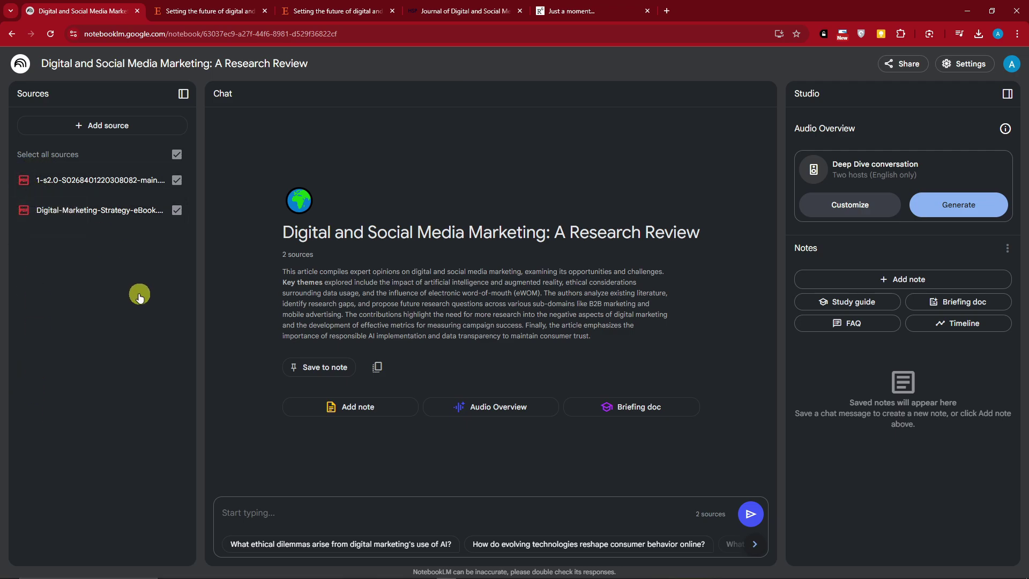
pyautogui.click(23, 180)
pyautogui.click(37, 236)
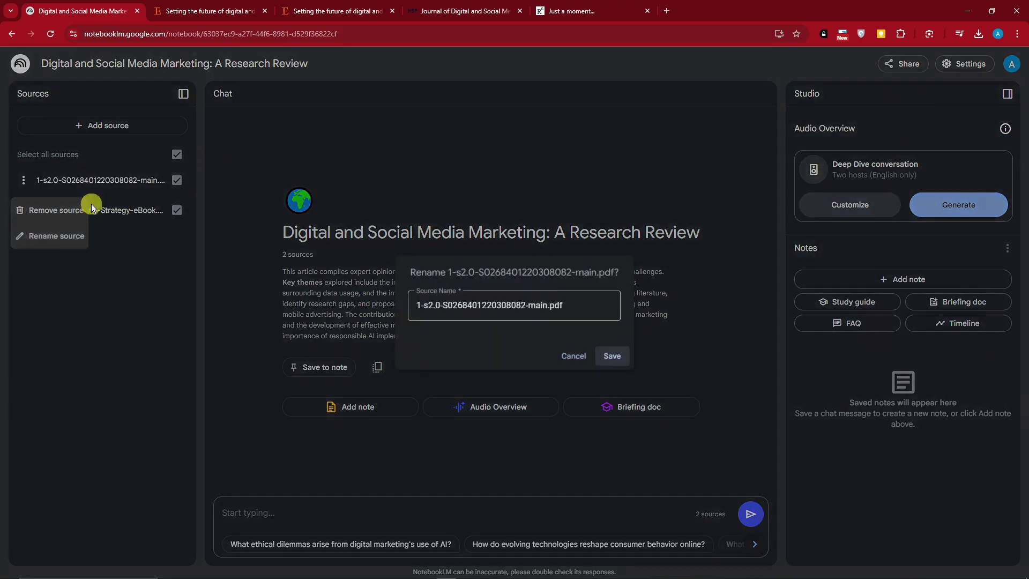
pyautogui.moveTo(571, 304); pyautogui.dragTo(404, 309)
pyautogui.write('TUTORIALBOXX')
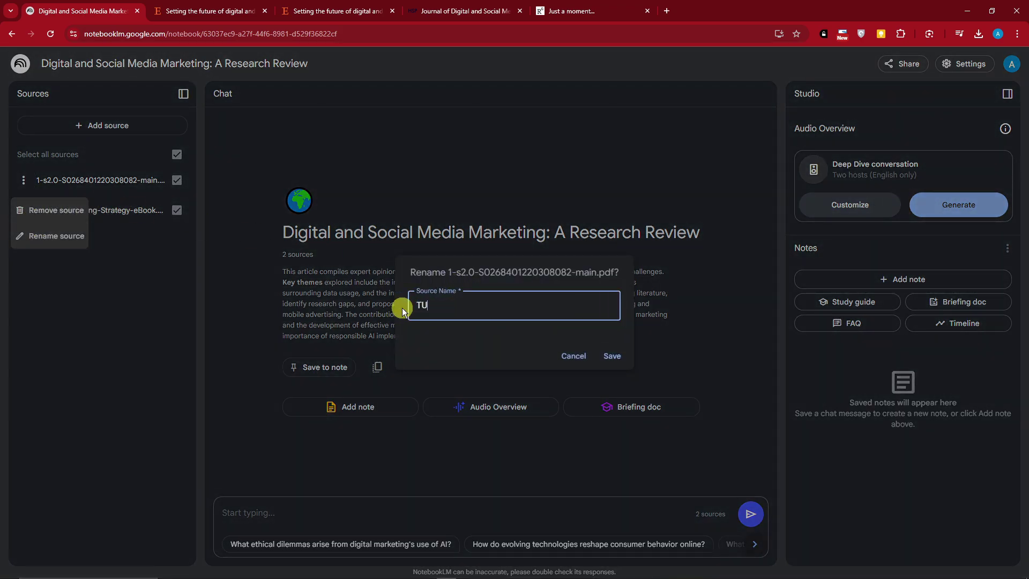
pyautogui.click(615, 356)
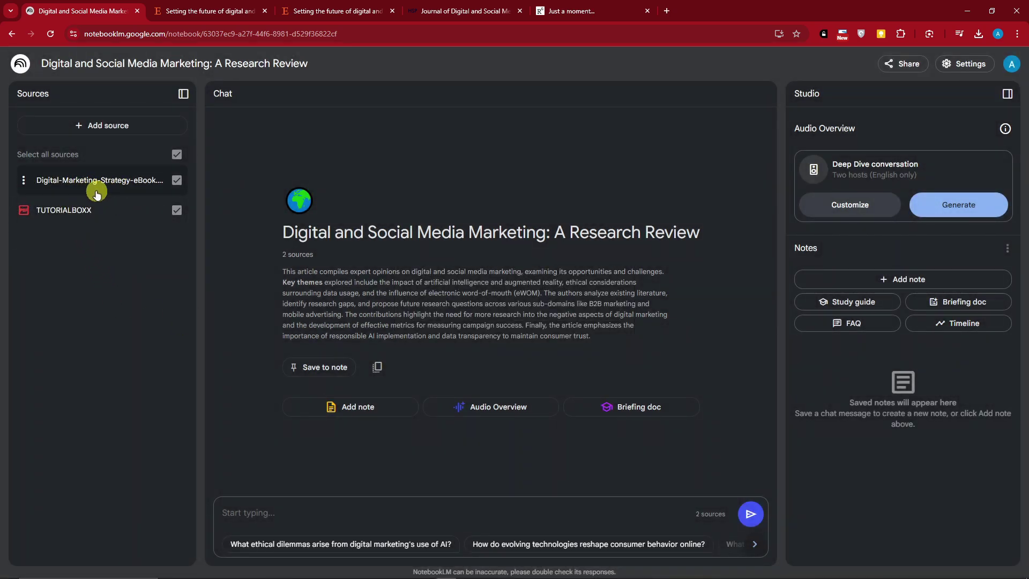
# Step: Rename the Digital-Marketing-Strategy-eBook source to SAMPLE
pyautogui.click(23, 180)
pyautogui.click(65, 238)
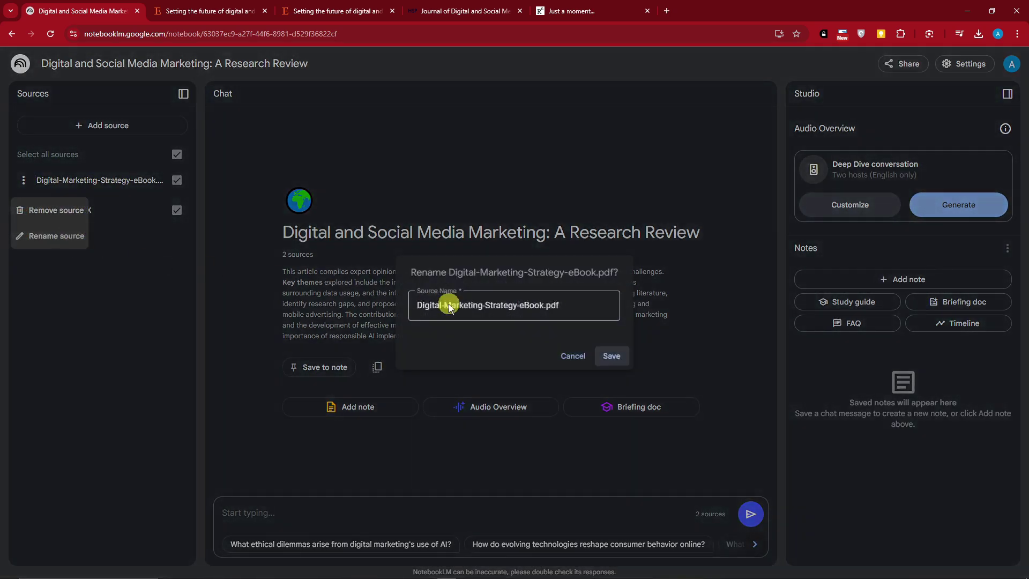
pyautogui.write('SAMPLE')
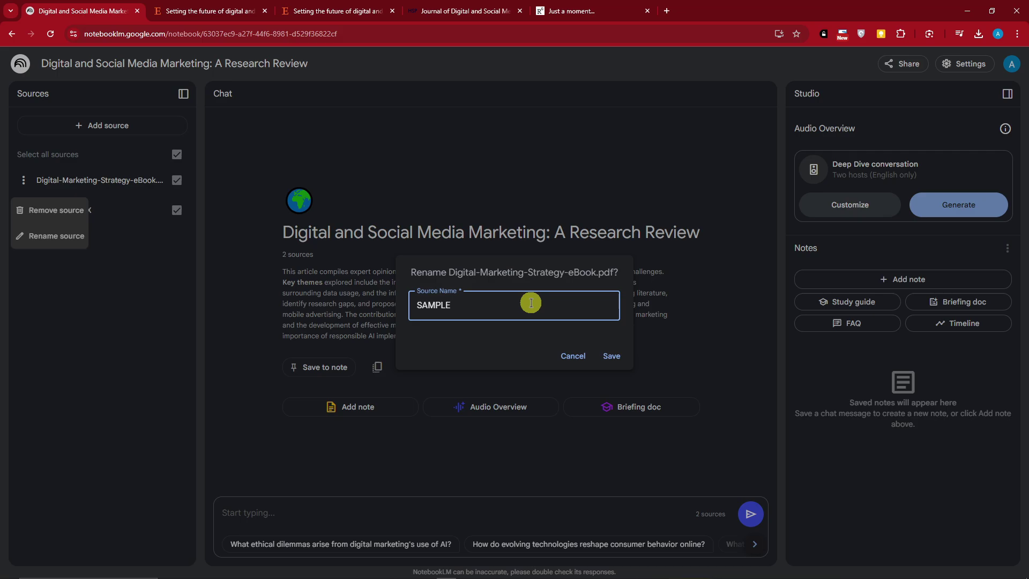
pyautogui.click(612, 357)
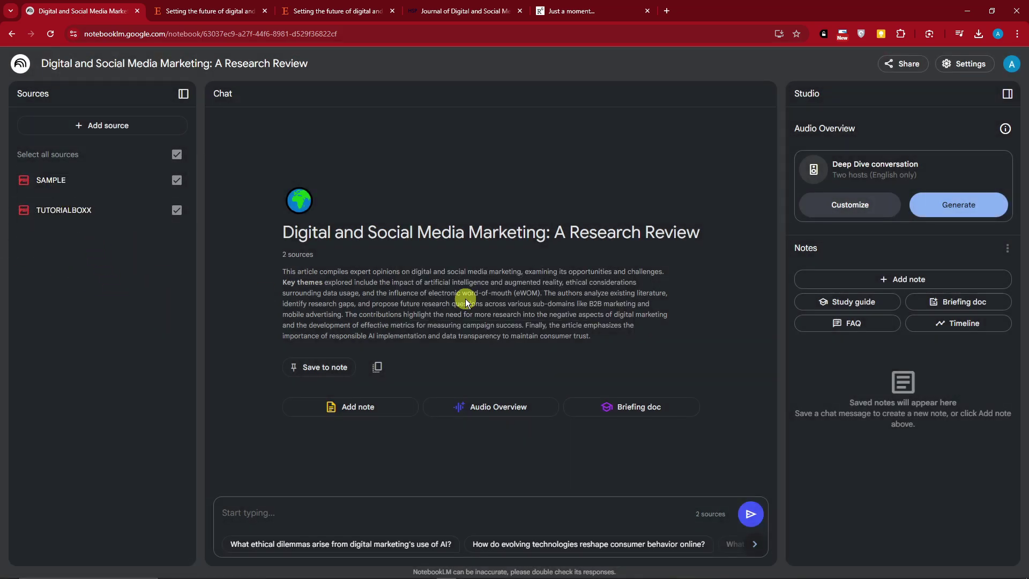
# Step: Ask the suggested question about AI ethical dilemmas in marketing and close the four extra browser tabs
pyautogui.click(384, 546)
pyautogui.click(265, 12)
pyautogui.click(264, 12)
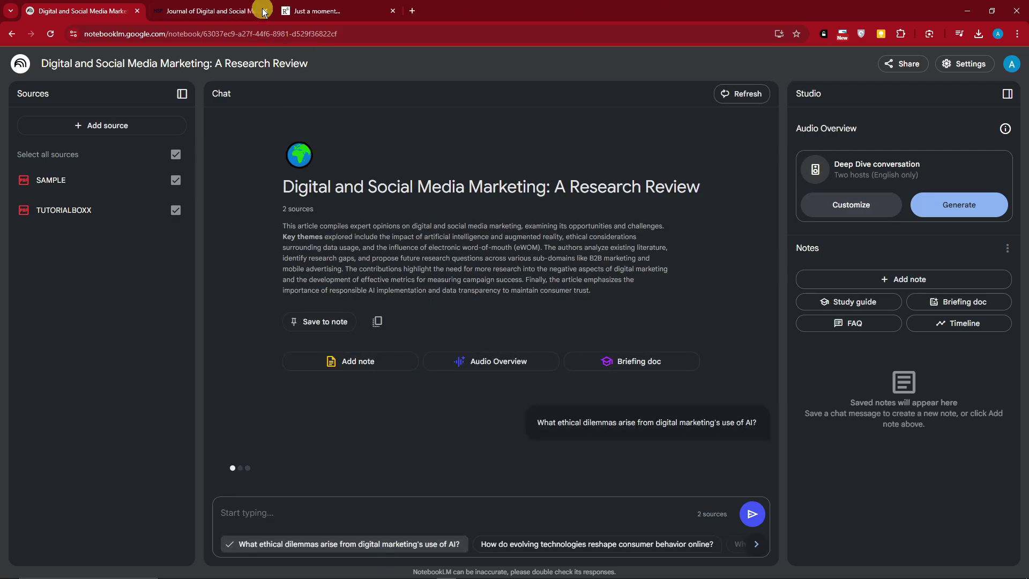
pyautogui.click(265, 12)
pyautogui.click(264, 11)
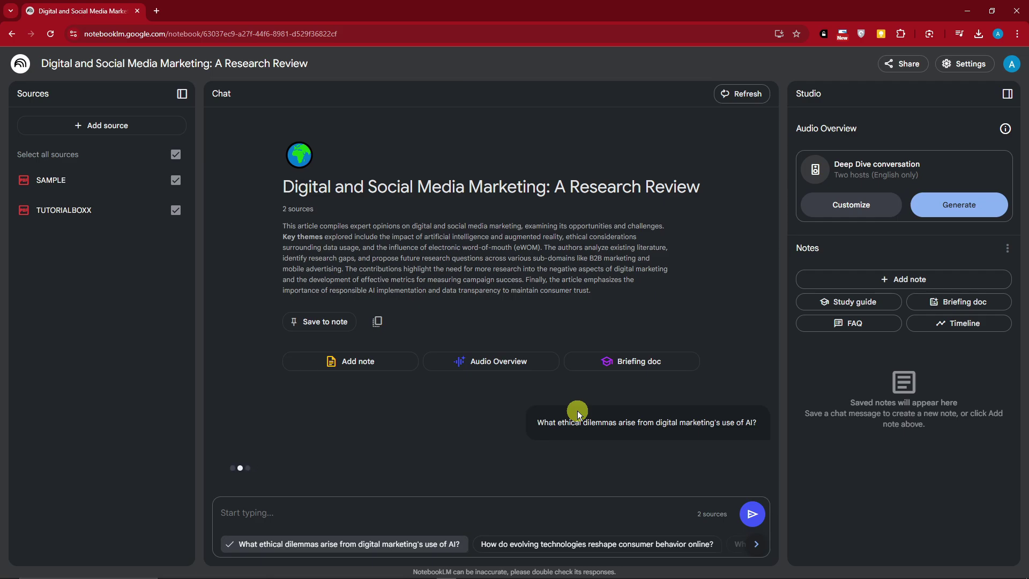
pyautogui.scroll(-5, 514, 411)
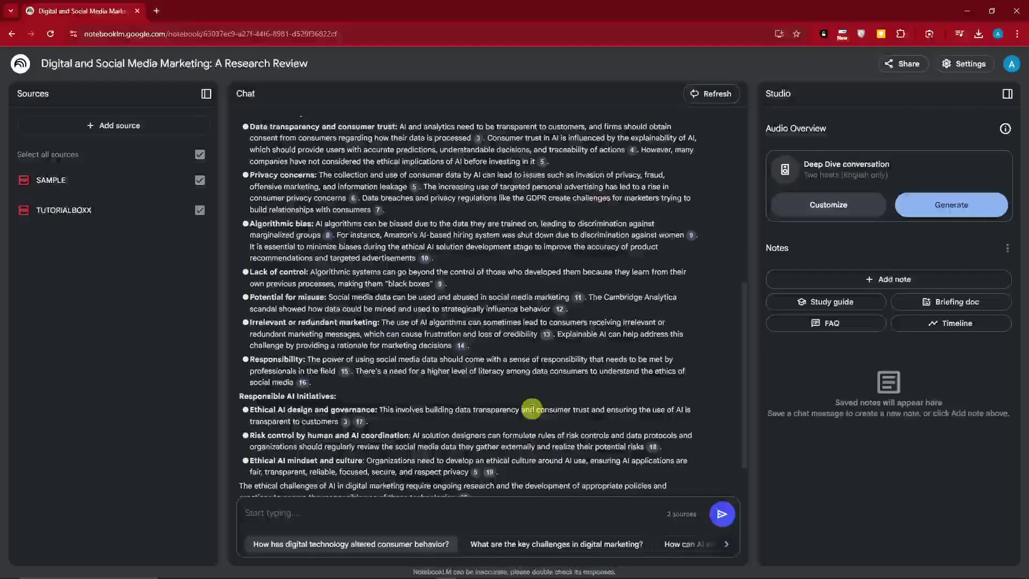
pyautogui.scroll(-1, 531, 409)
# Step: Ask the suggested question about the key challenges in digital marketing
pyautogui.click(726, 544)
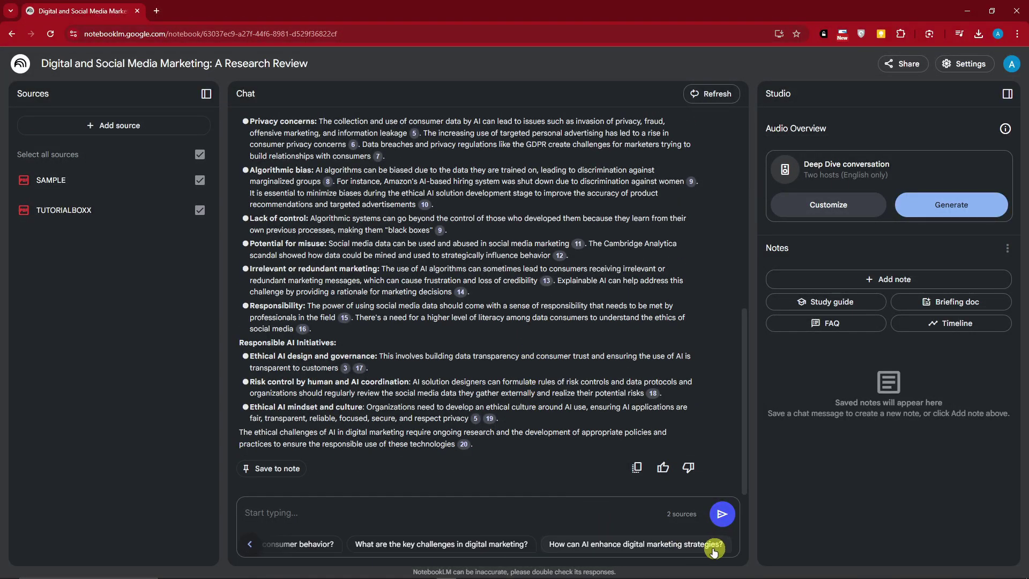
pyautogui.click(531, 544)
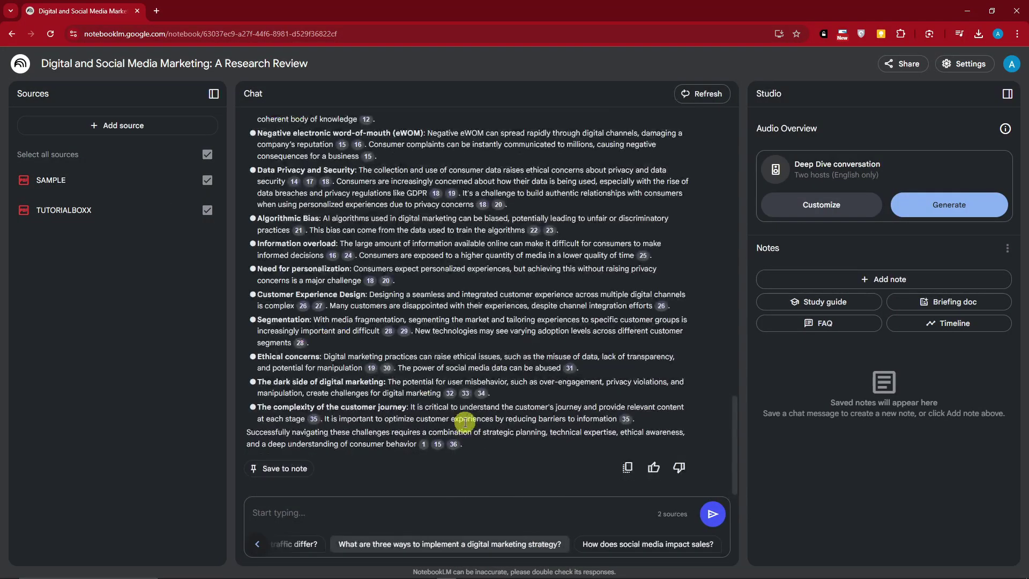
pyautogui.scroll(15, 465, 422)
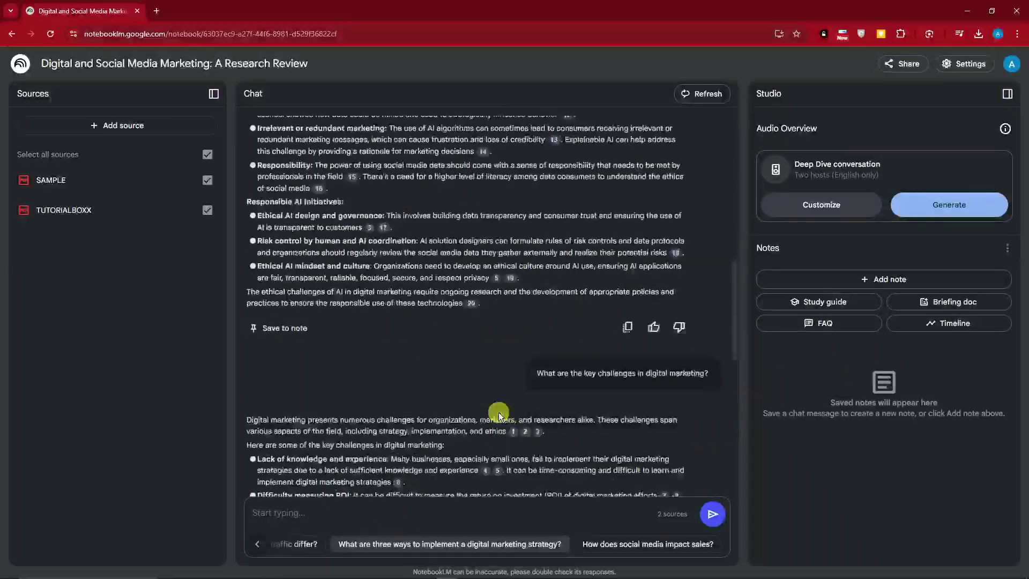
pyautogui.scroll(-10, 499, 415)
# Step: Ask for three ways to implement a marketing strategy, then generate a Timeline note
pyautogui.click(465, 543)
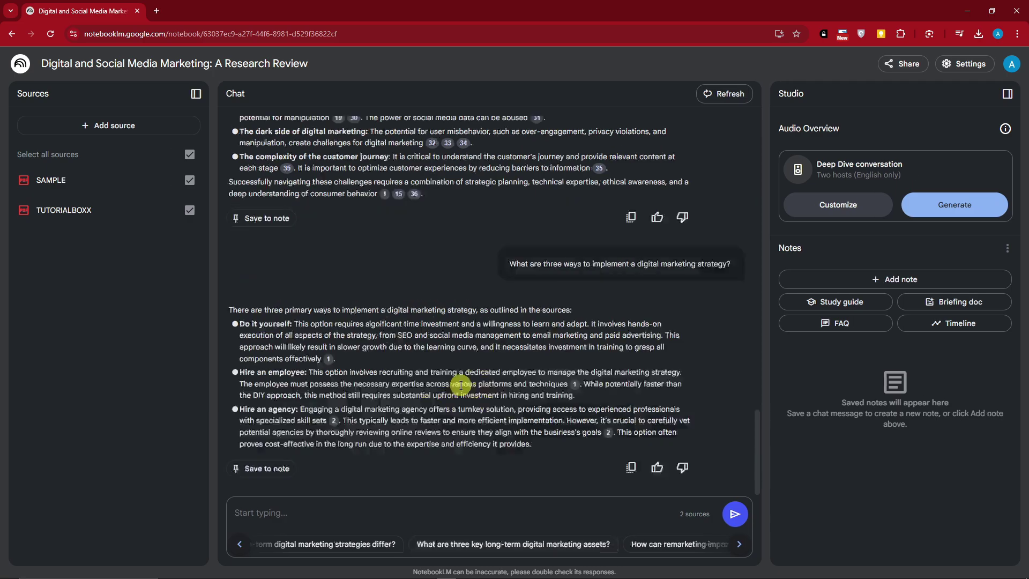
pyautogui.scroll(15, 460, 384)
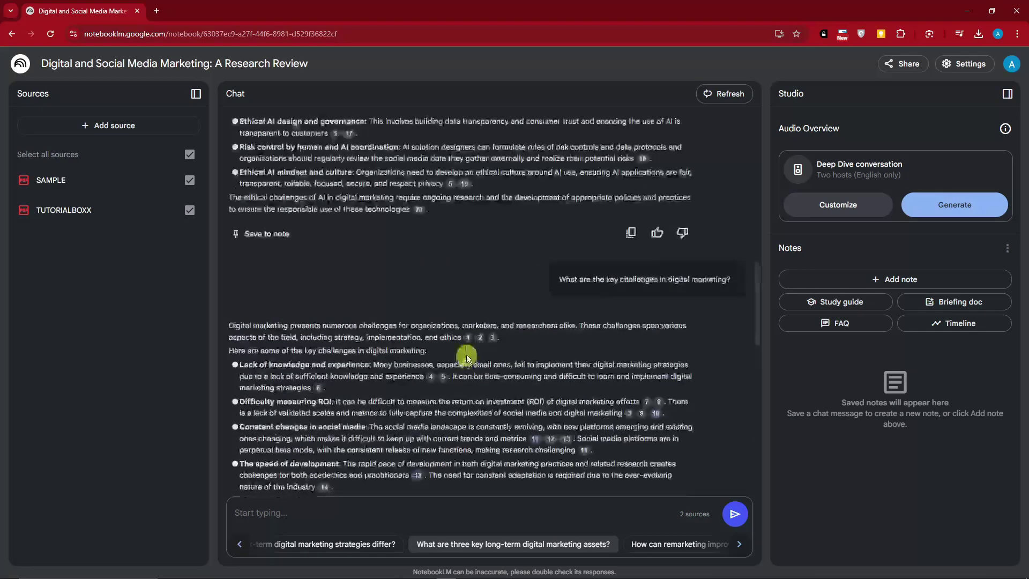
pyautogui.scroll(-5, 472, 333)
pyautogui.scroll(-10, 471, 332)
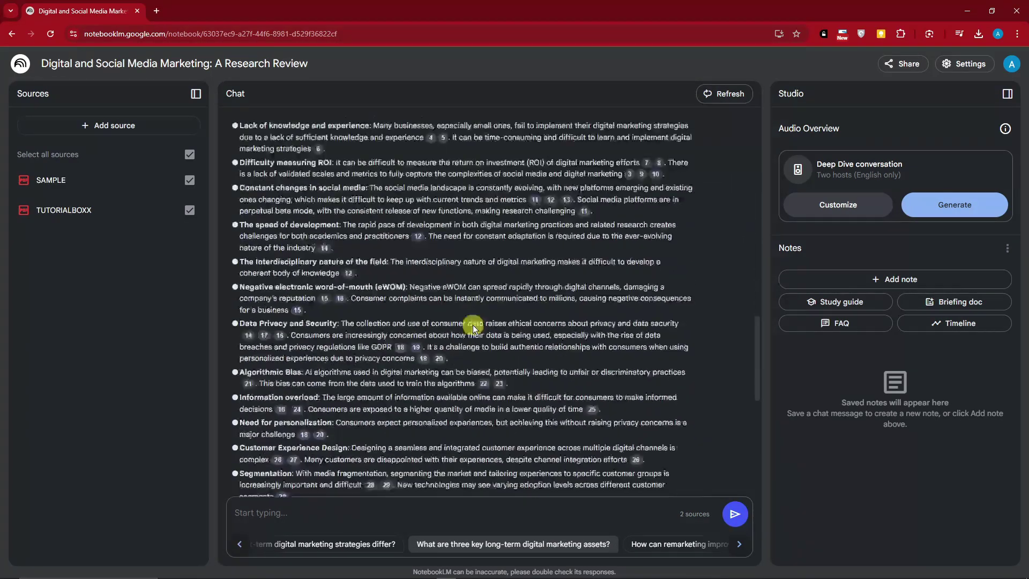
pyautogui.scroll(-1, 453, 337)
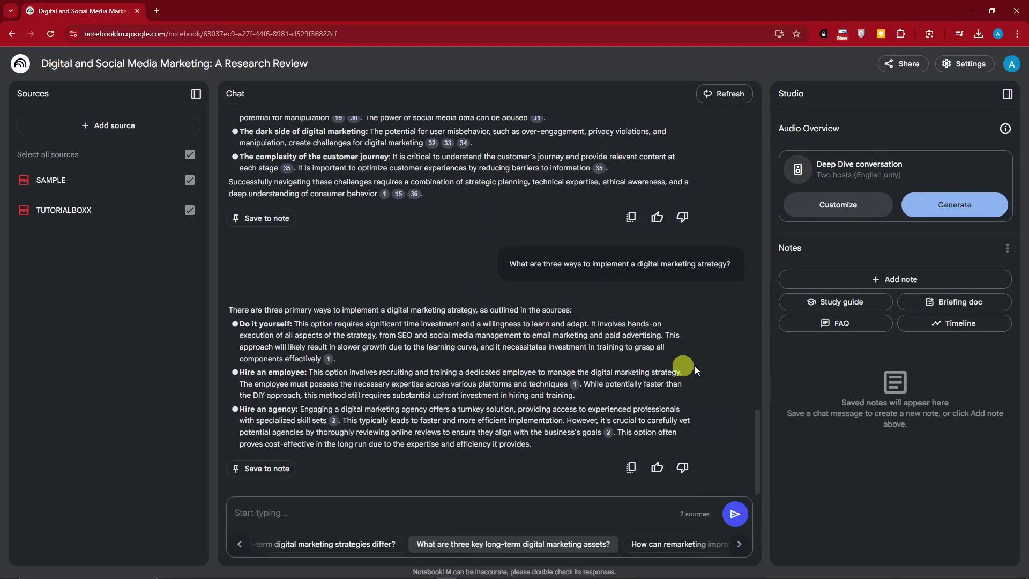
pyautogui.click(953, 325)
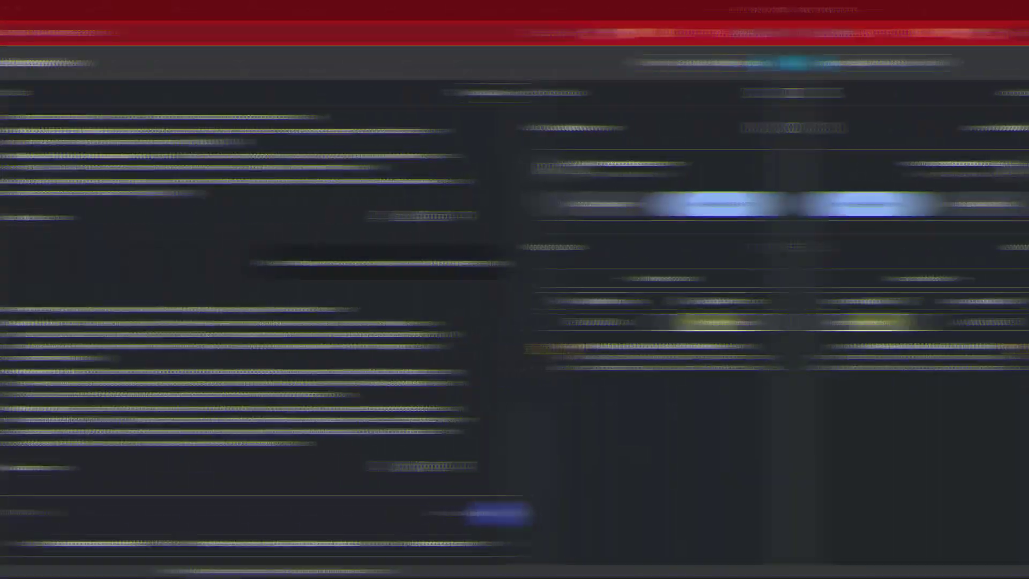
# Step: Open the 'A History of Digital and Social Media Marketing' note and scroll through its timeline and cast of characters
pyautogui.click(942, 324)
pyautogui.click(948, 346)
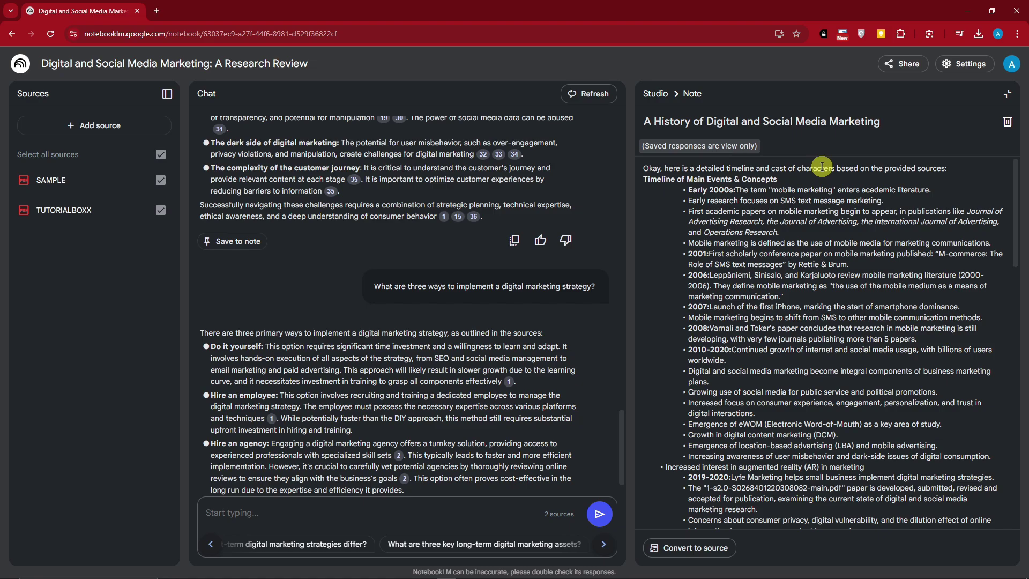
pyautogui.moveTo(707, 180); pyautogui.dragTo(857, 464)
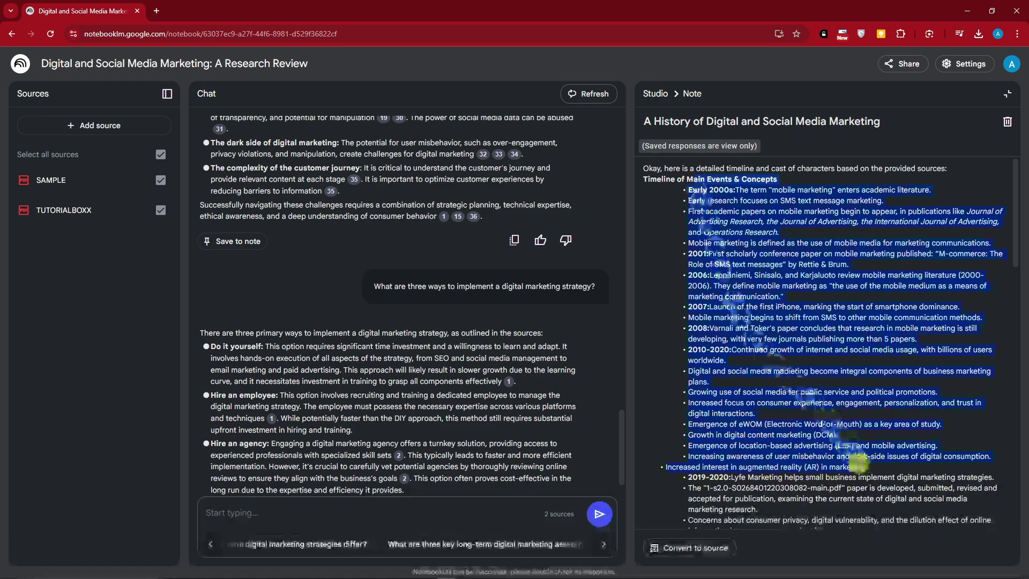
pyautogui.scroll(5, 450, 386)
pyautogui.scroll(-10, 742, 321)
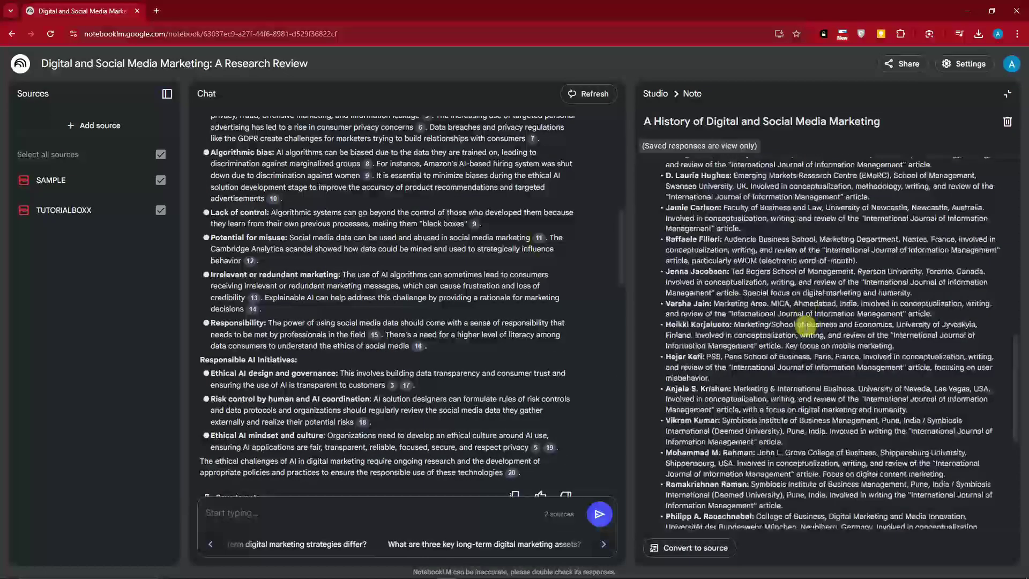
pyautogui.scroll(10, 811, 328)
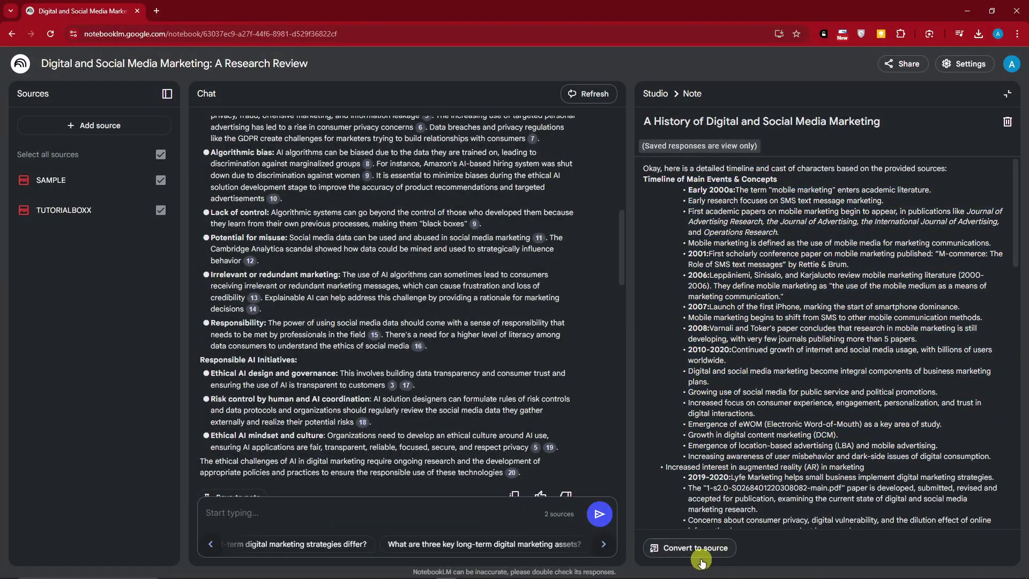
# Step: Convert the history note into a third source and close the note view
pyautogui.click(688, 547)
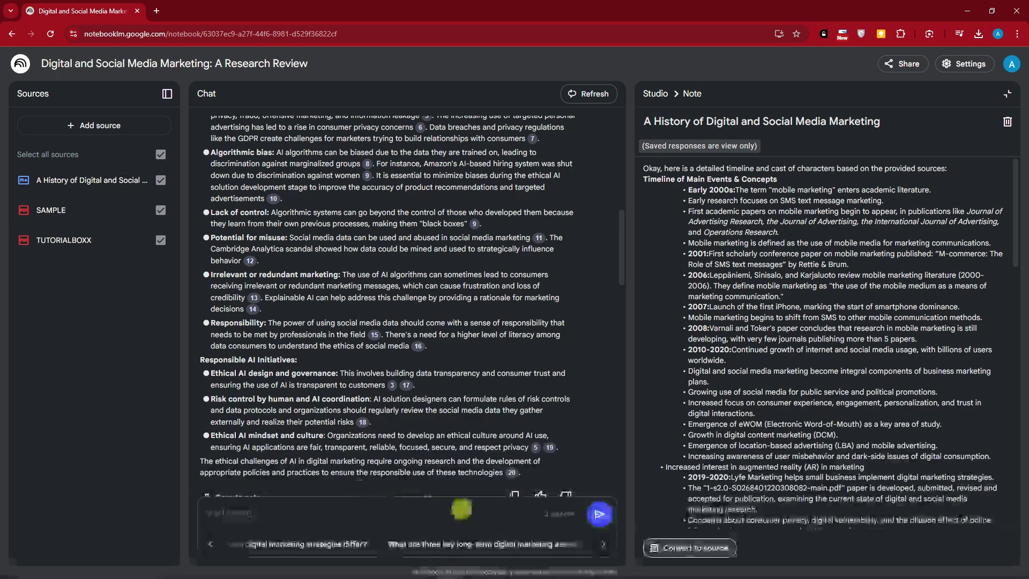
pyautogui.click(1006, 94)
pyautogui.scroll(-15, 436, 317)
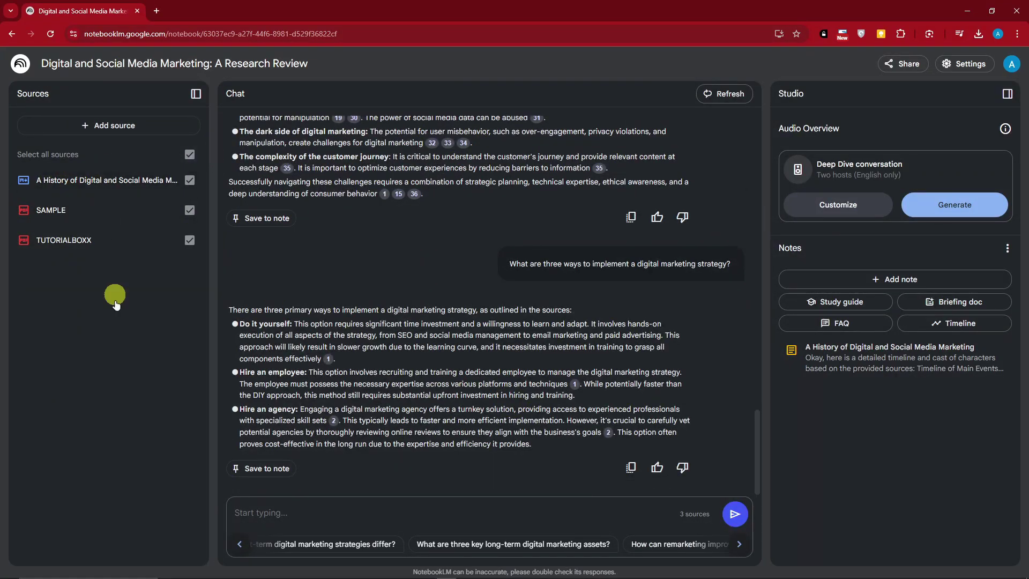
# Step: Ask the notebook for the important key points of all materials and read the answer
pyautogui.click(468, 513)
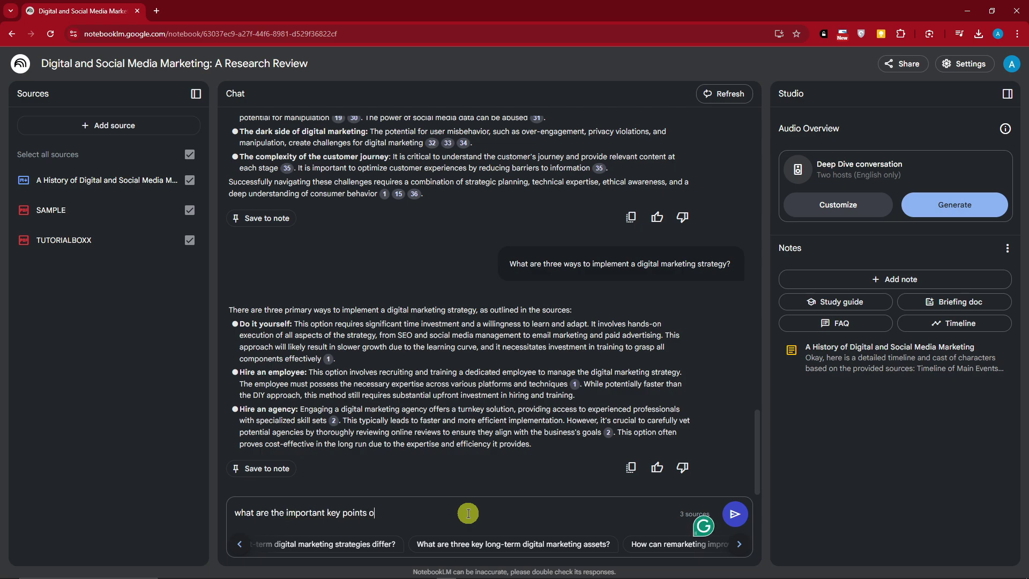
pyautogui.write('s?')
pyautogui.press('Return')
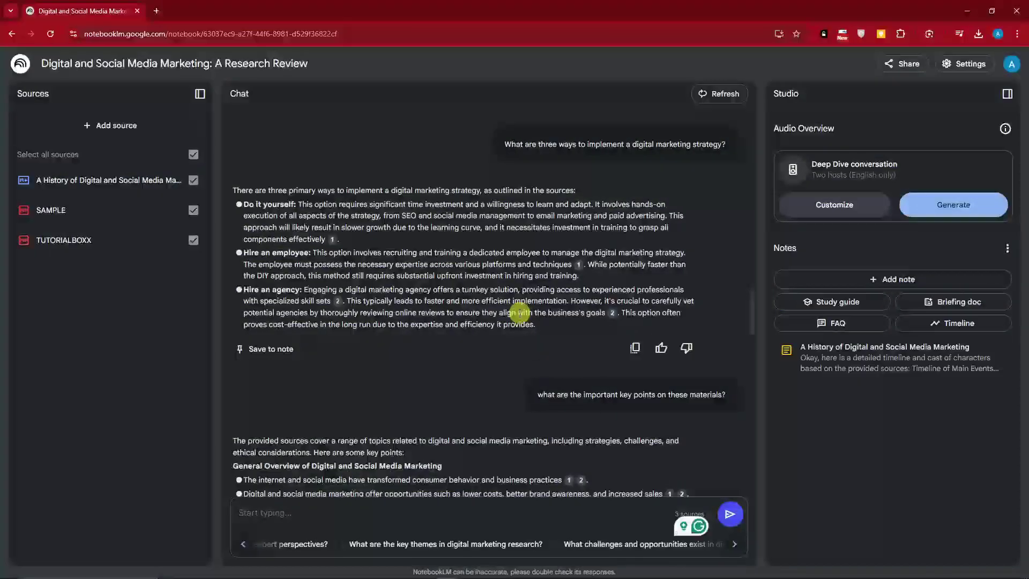
pyautogui.scroll(-4, 519, 313)
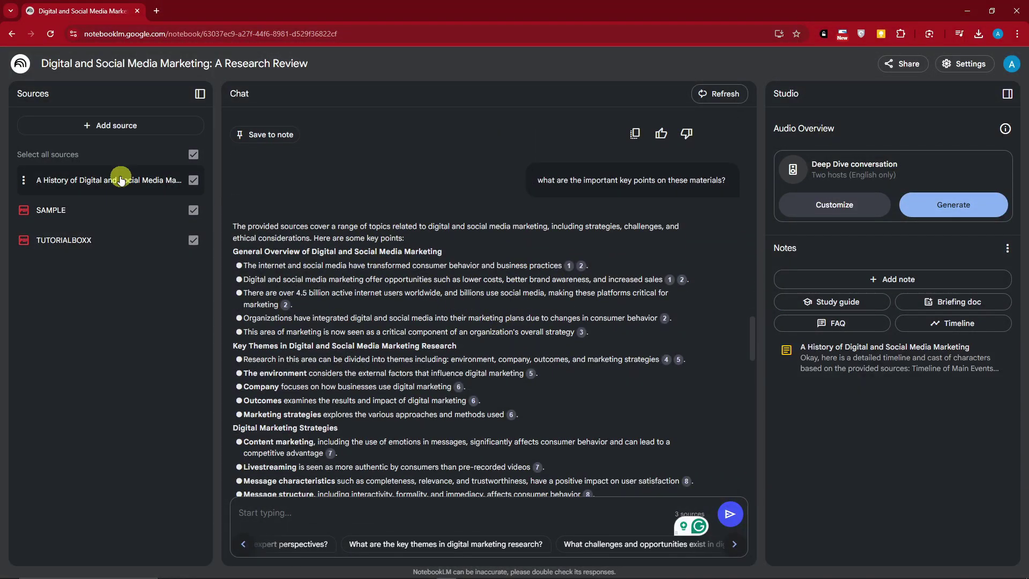
pyautogui.scroll(-5, 364, 307)
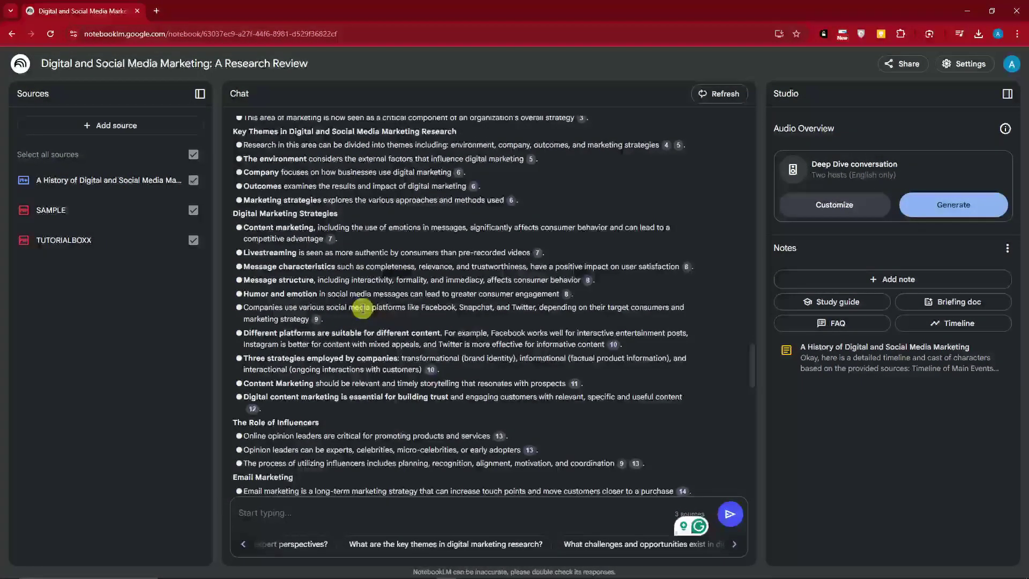
pyautogui.scroll(-3, 364, 308)
pyautogui.scroll(-2, 364, 308)
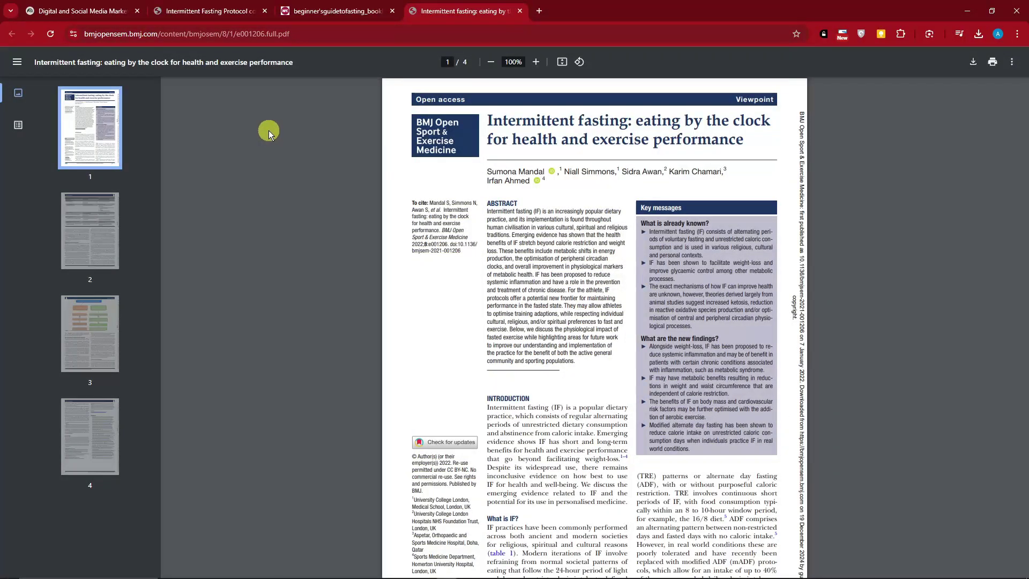
# Step: Save the Intermittent Fasting Protocol blueprint PDF to the Desktop
pyautogui.click(209, 11)
pyautogui.hotkey('ctrl', 's')
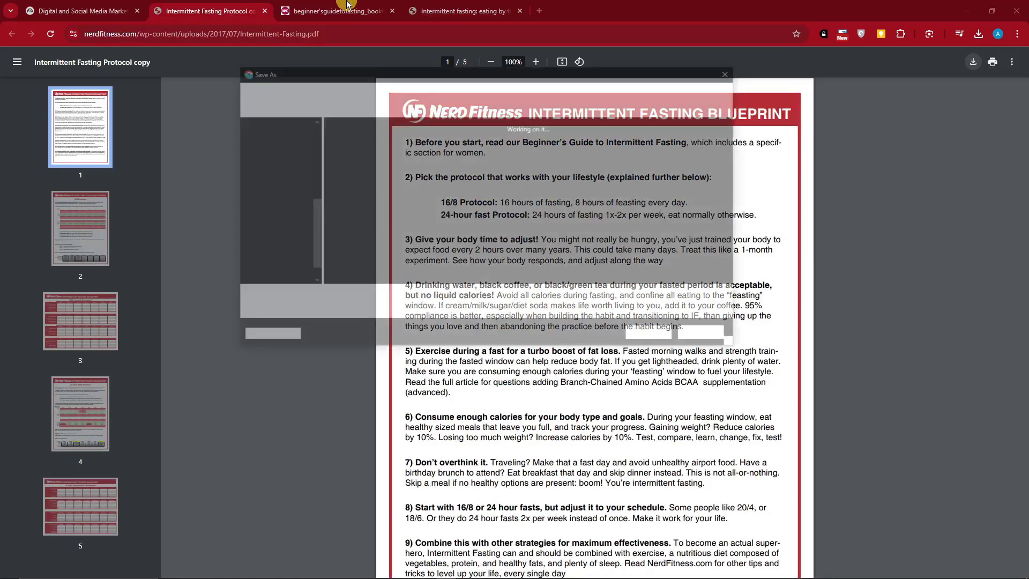
pyautogui.click(664, 340)
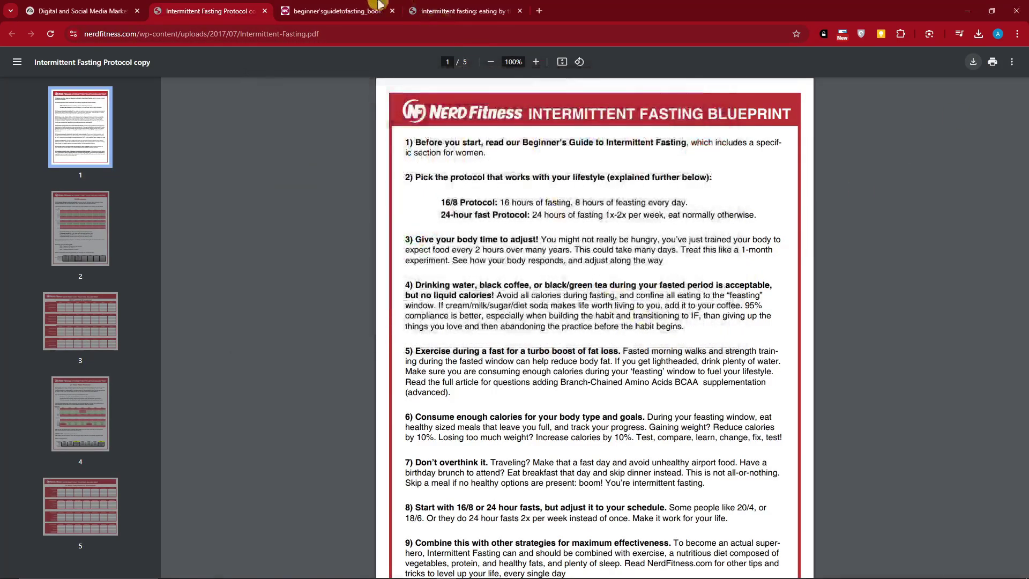
pyautogui.hotkey('ctrl', 'Tab')
# Step: Save the Beginner's Guide to Fasting booklet and start downloading the eating-by-the-clock article
pyautogui.click(972, 64)
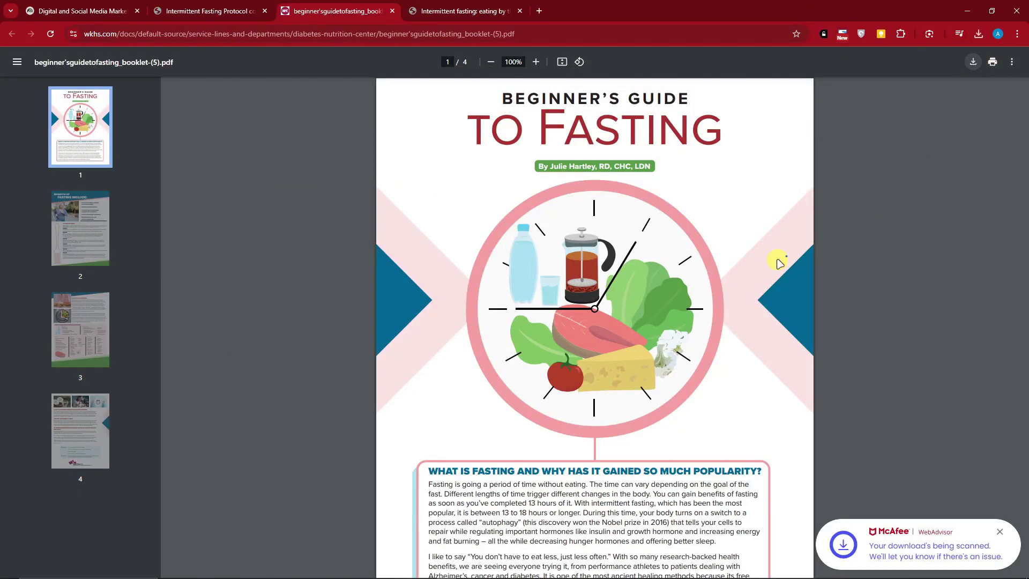
pyautogui.click(663, 337)
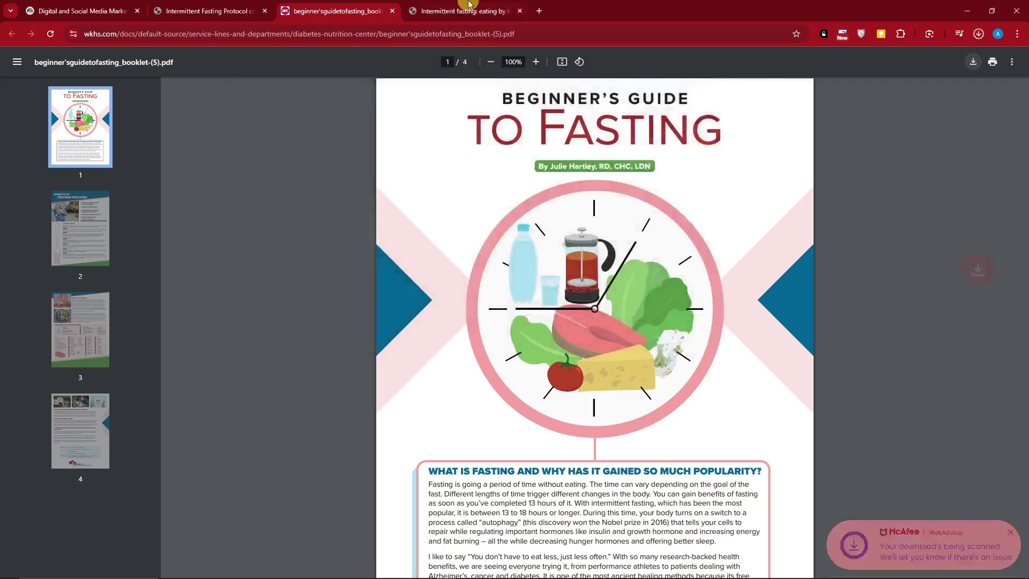
pyautogui.click(972, 62)
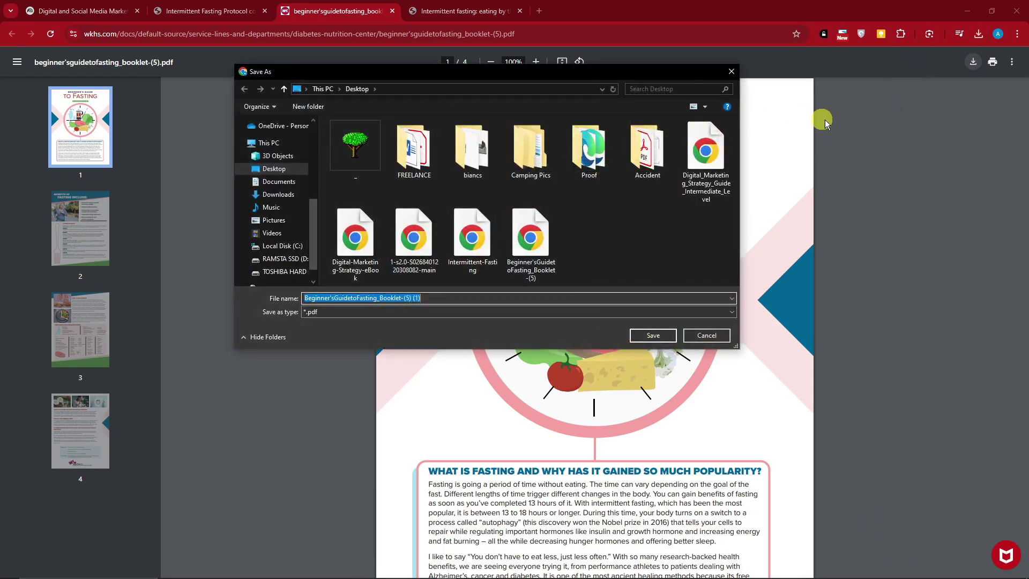
pyautogui.click(731, 72)
pyautogui.hotkey('ctrl', 'Tab')
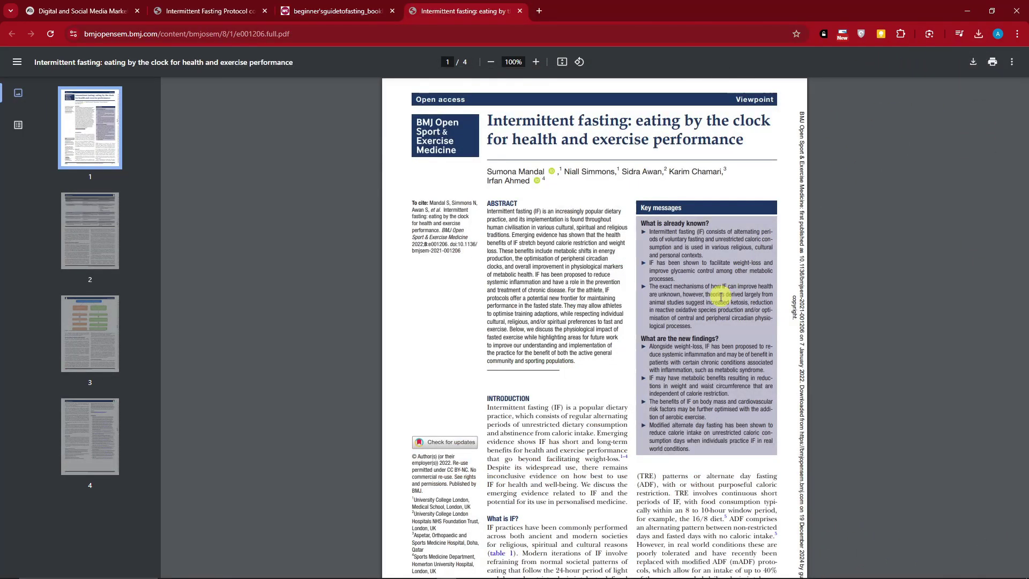
pyautogui.click(973, 62)
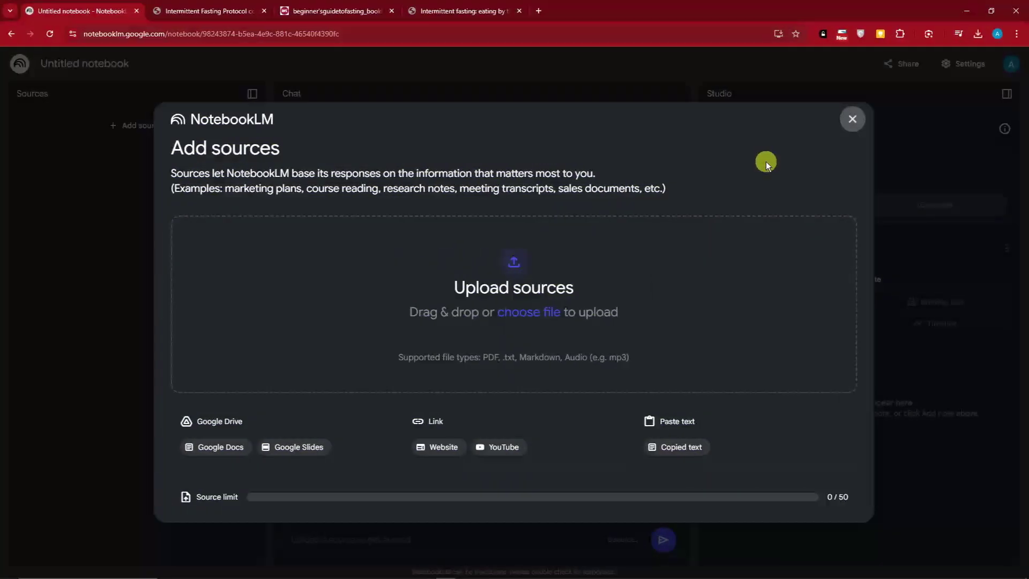
# Step: Upload Intermittent-Fasting, the Beginner's Guide booklet and both e001206 PDFs, excluding the marketing eBook and unrelated article
pyautogui.click(529, 312)
pyautogui.scroll(-1, 515, 275)
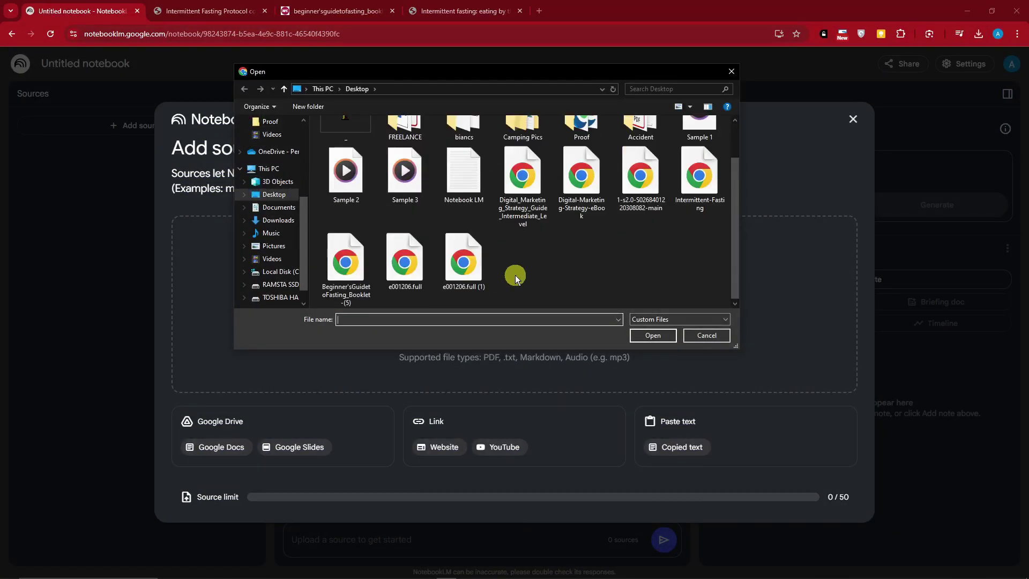
pyautogui.moveTo(523, 278); pyautogui.dragTo(317, 262)
pyautogui.keyDown('ctrl'); pyautogui.click(693, 168); pyautogui.keyUp('ctrl')
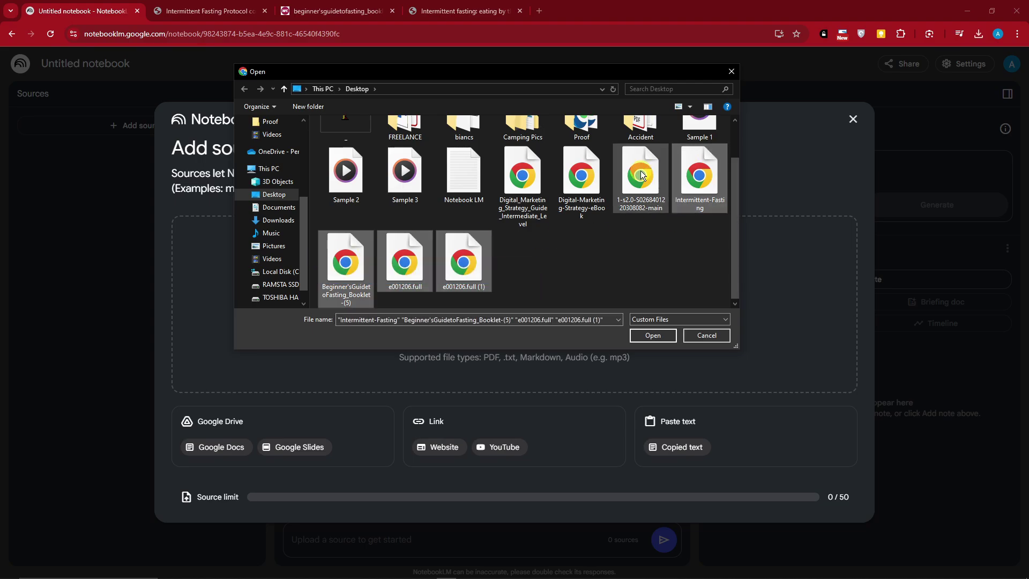
pyautogui.keyDown('ctrl'); pyautogui.click(640, 170); pyautogui.keyUp('ctrl')
pyautogui.keyDown('ctrl'); pyautogui.click(581, 175); pyautogui.keyUp('ctrl')
pyautogui.keyDown('ctrl'); pyautogui.click(581, 177); pyautogui.keyUp('ctrl')
pyautogui.keyDown('ctrl'); pyautogui.click(645, 166); pyautogui.keyUp('ctrl')
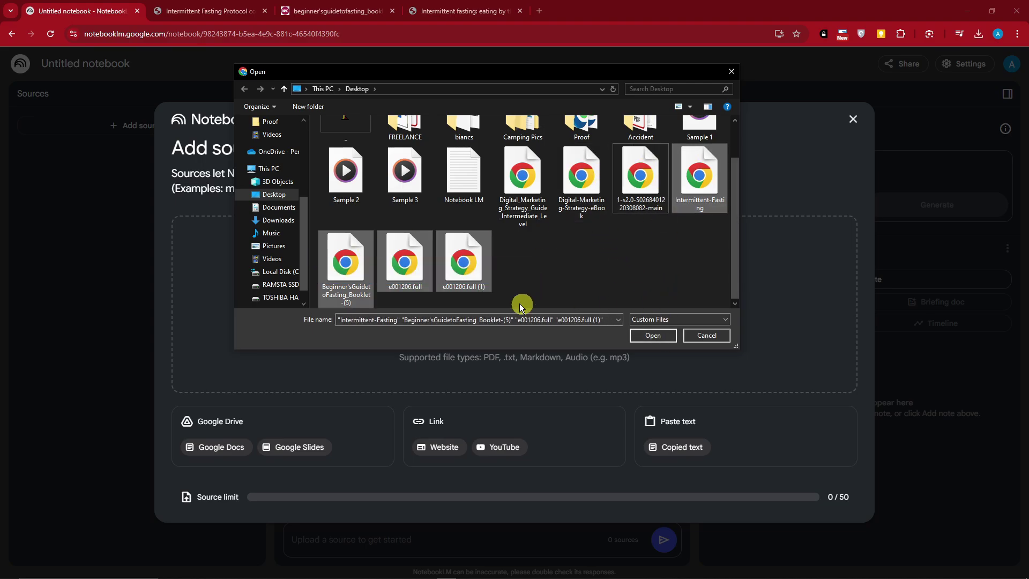
pyautogui.click(658, 336)
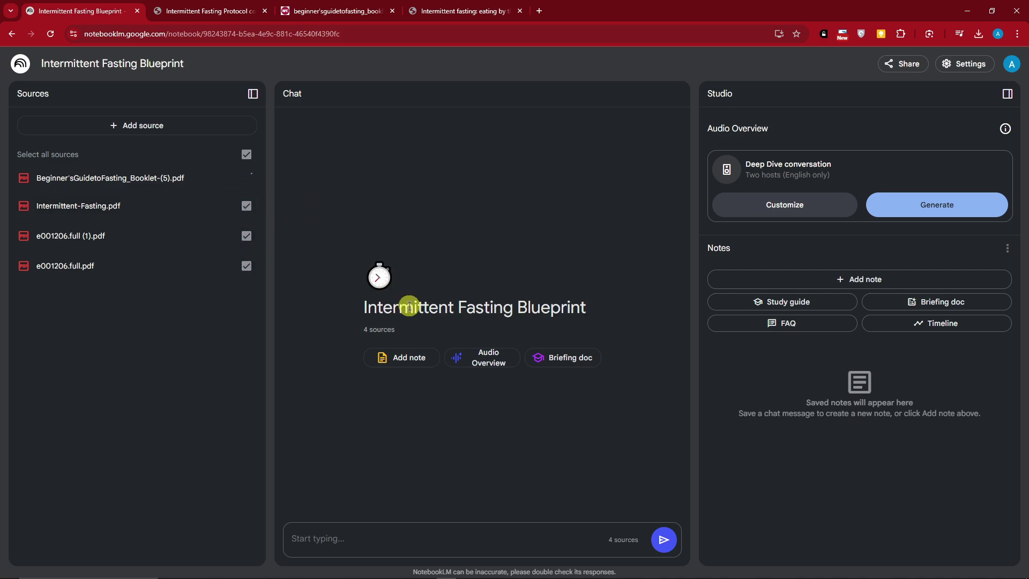
# Step: Ask the chat 'Based on the sources, how can I achieve Intermittent Fasting quickly?' and read the answer
pyautogui.moveTo(367, 308); pyautogui.dragTo(538, 307)
pyautogui.click(481, 542)
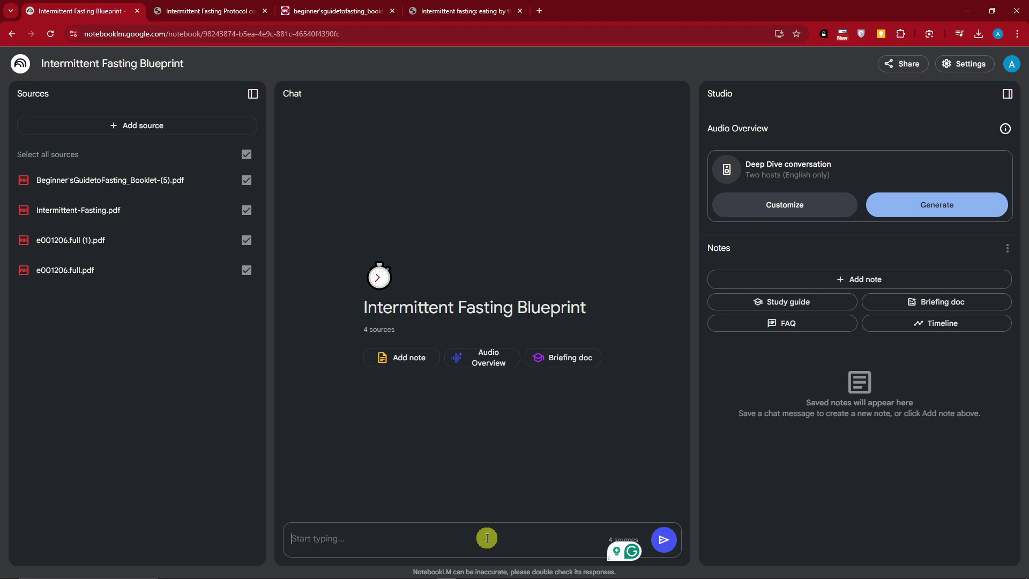
pyautogui.write('Ba')
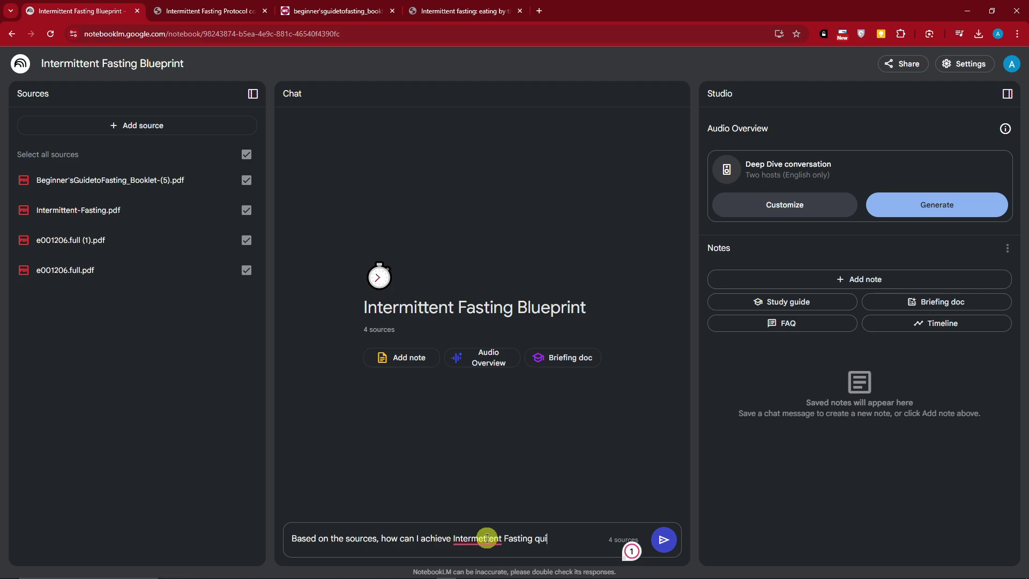
pyautogui.write('y?')
pyautogui.press('Return')
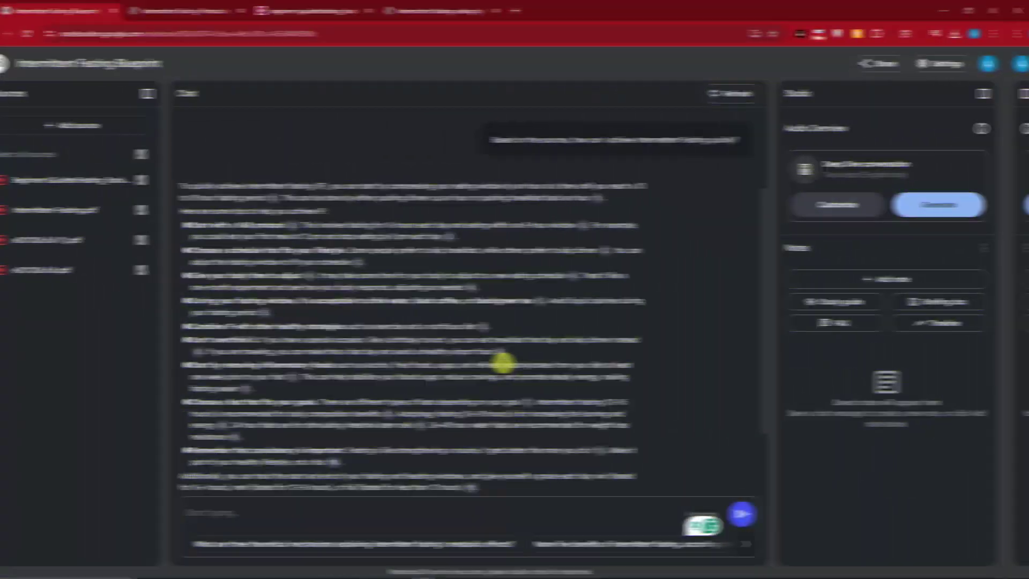
pyautogui.scroll(2, 528, 364)
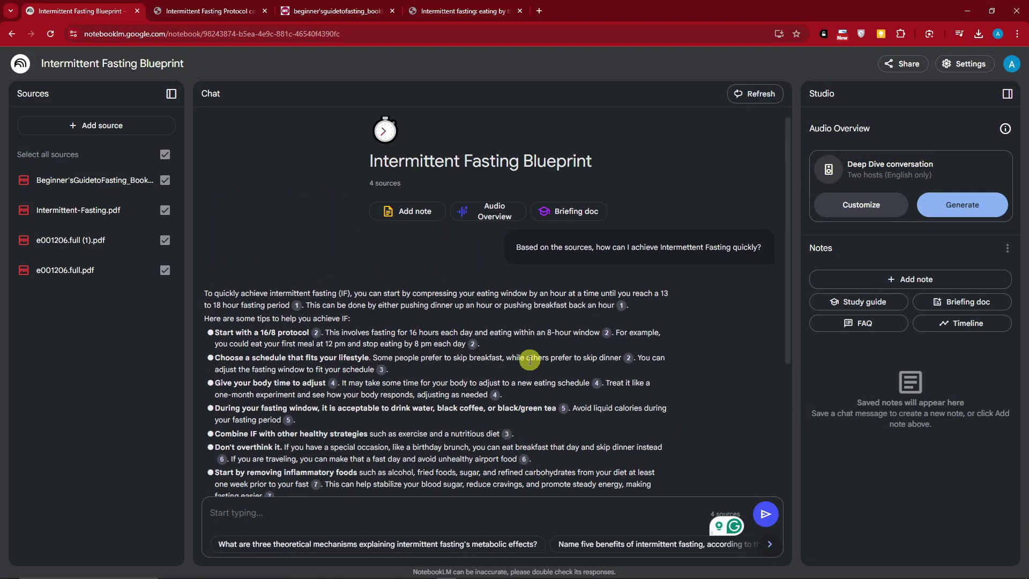
# Step: Generate a study guide note from the sources and open it
pyautogui.click(845, 304)
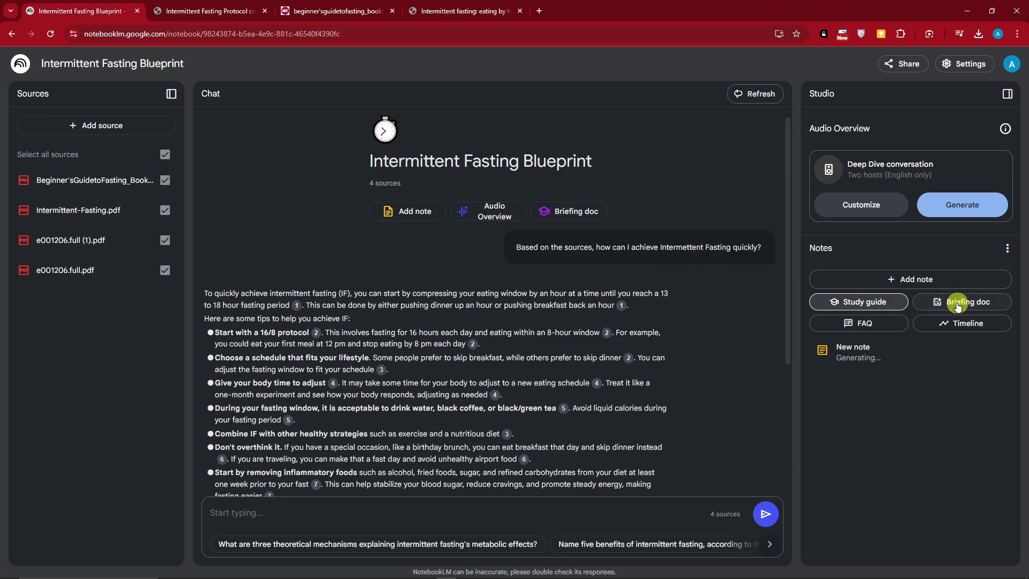
pyautogui.scroll(-4, 709, 299)
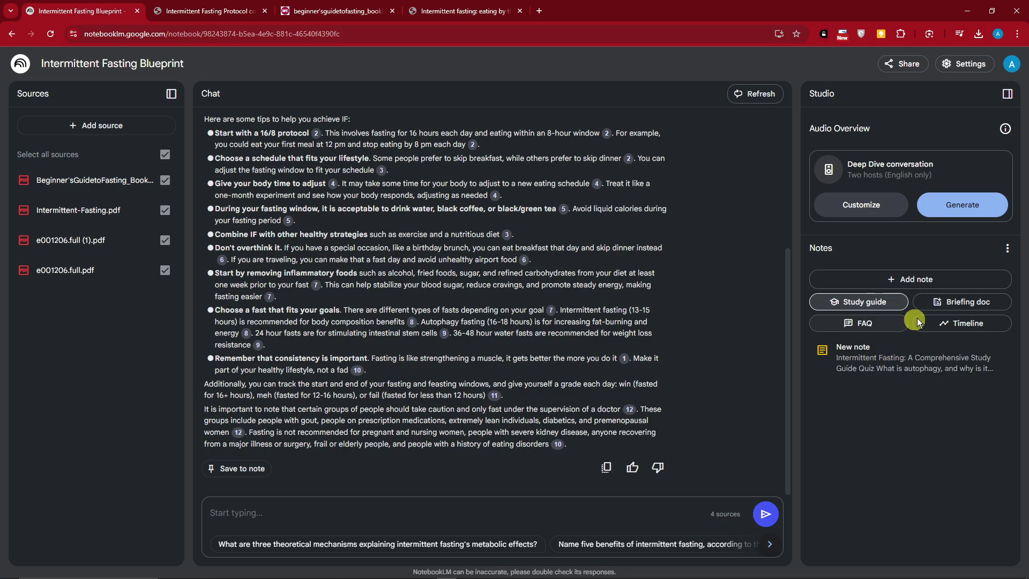
pyautogui.click(924, 358)
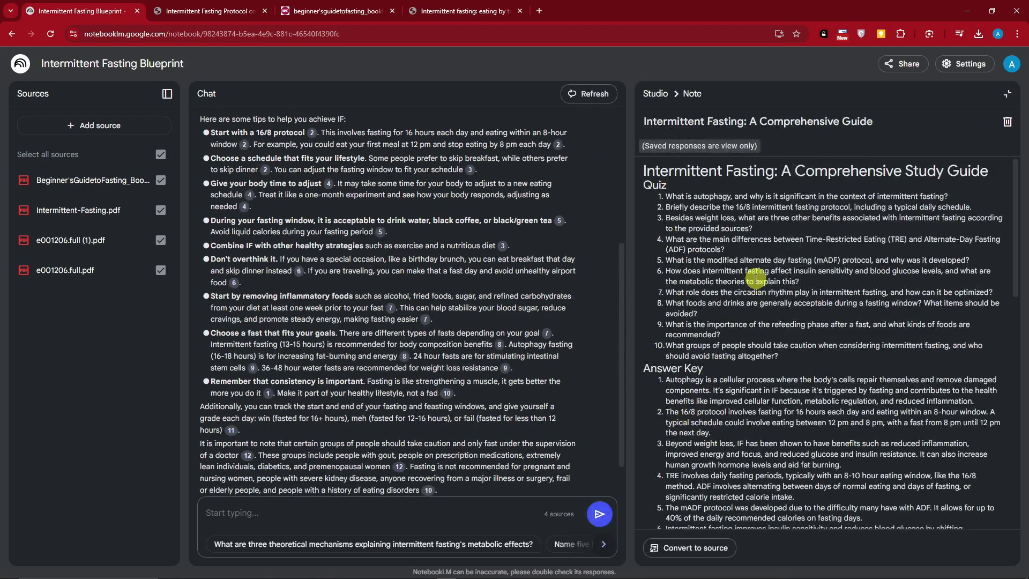
pyautogui.scroll(-15, 772, 220)
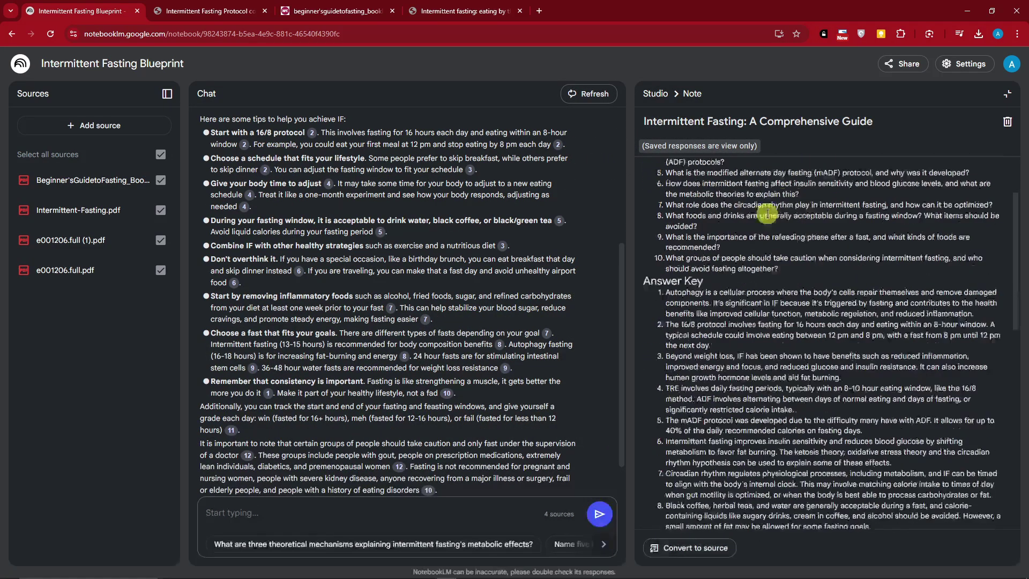
# Step: Convert the study guide note into a source, then start generating a briefing doc
pyautogui.click(702, 546)
pyautogui.rightClick(702, 547)
pyautogui.click(486, 320)
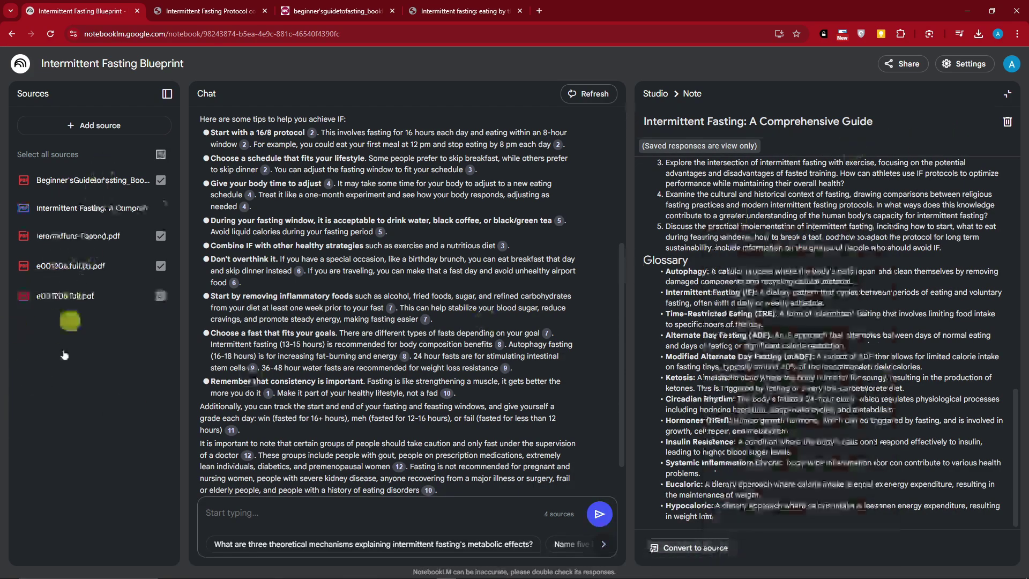
pyautogui.click(1007, 94)
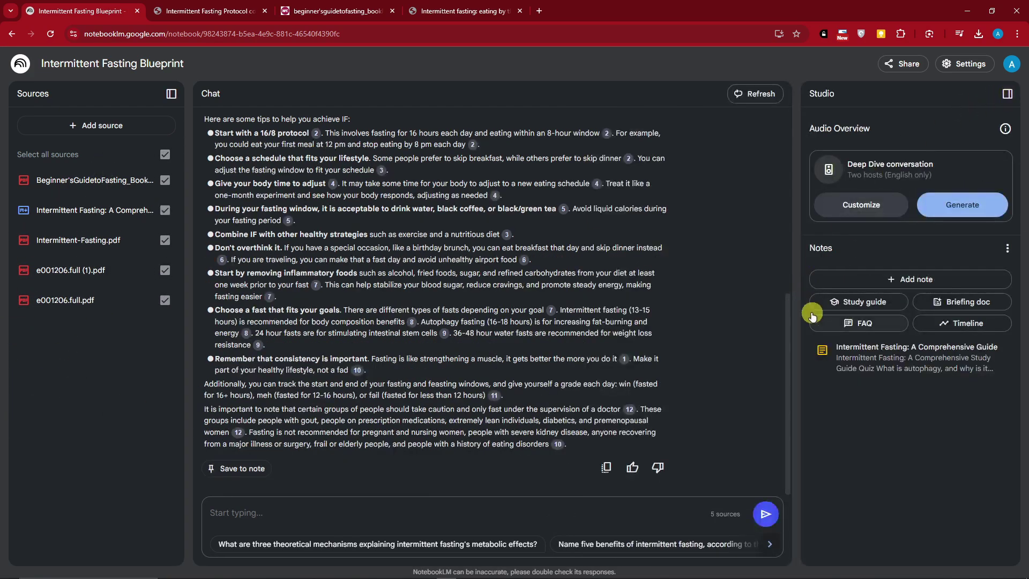
pyautogui.click(961, 302)
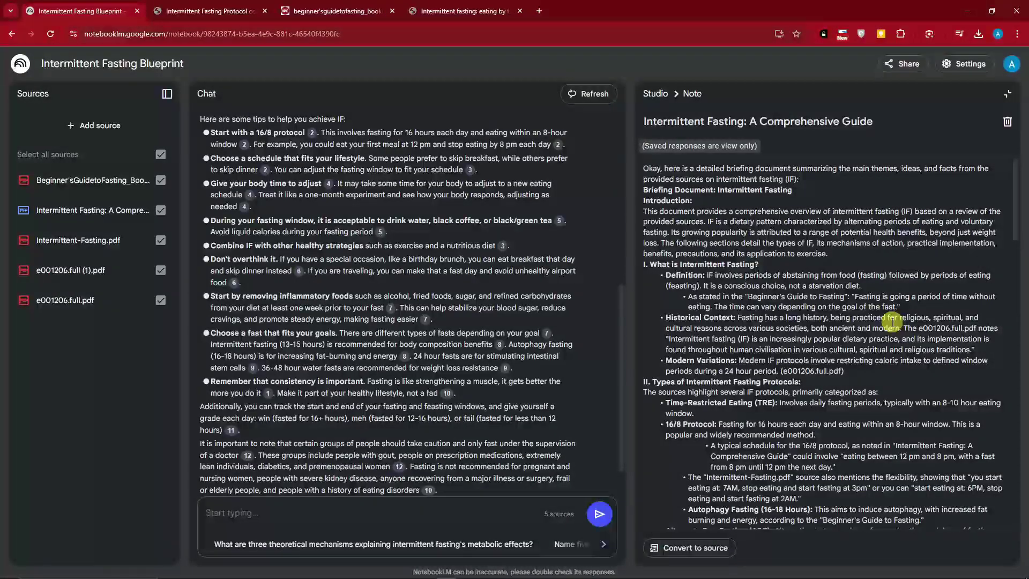
# Step: Review the briefing doc and study guide notes, both titled 'Intermittent Fasting: A Comprehensive Guide'
pyautogui.scroll(-4, 898, 324)
pyautogui.click(1007, 94)
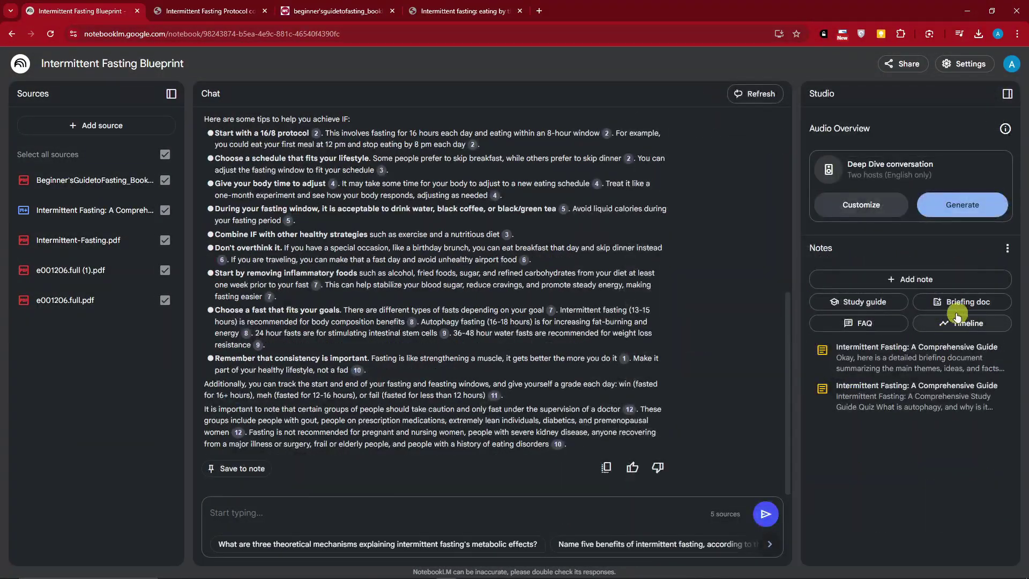
pyautogui.click(902, 368)
pyautogui.scroll(-15, 689, 301)
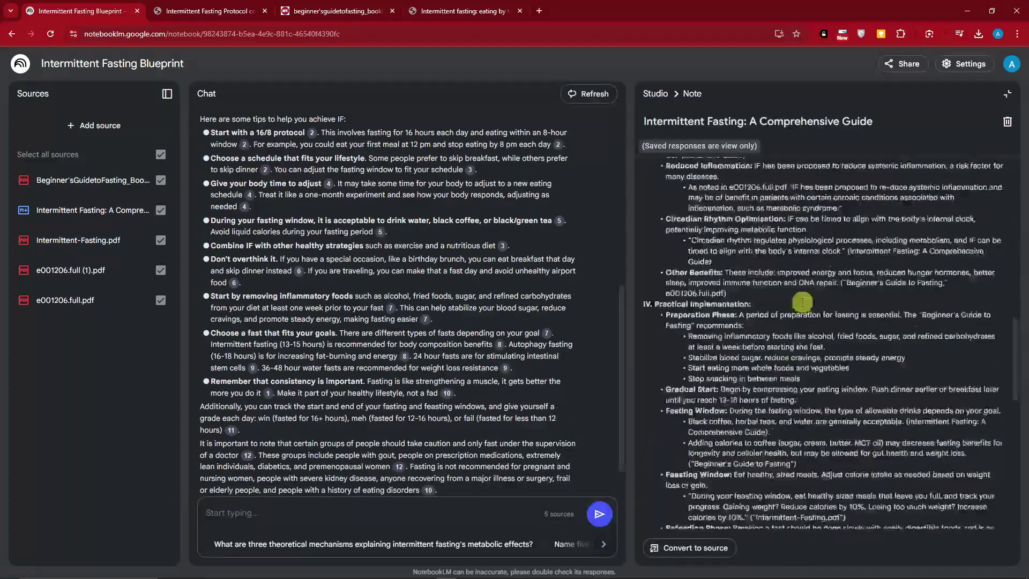
pyautogui.click(1007, 94)
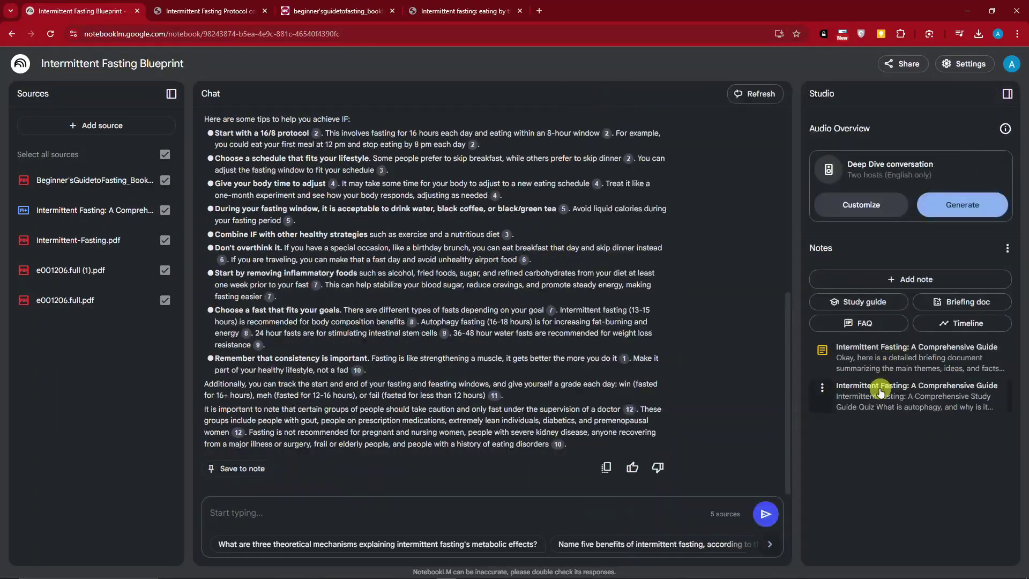
pyautogui.click(882, 390)
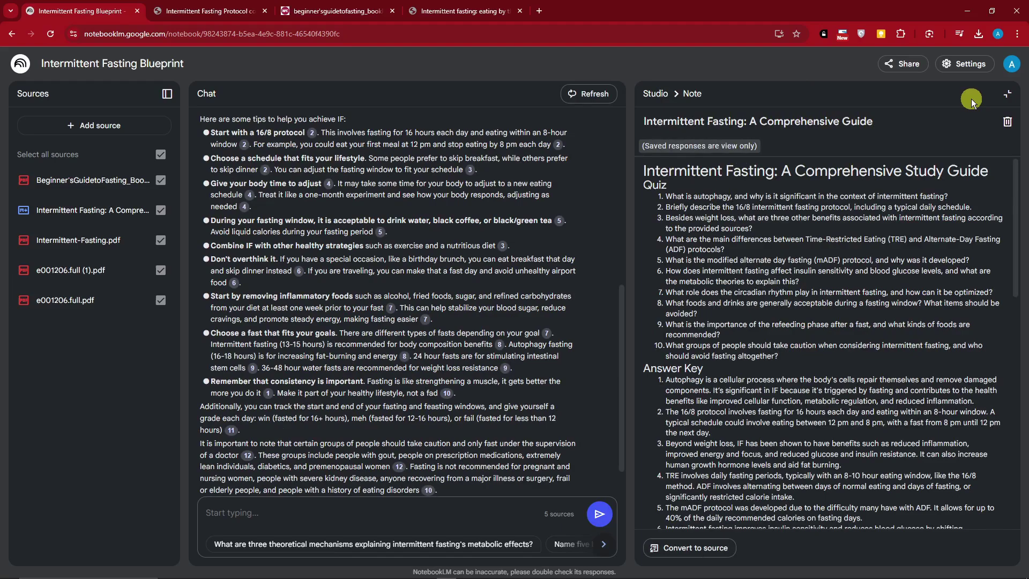
pyautogui.click(1007, 94)
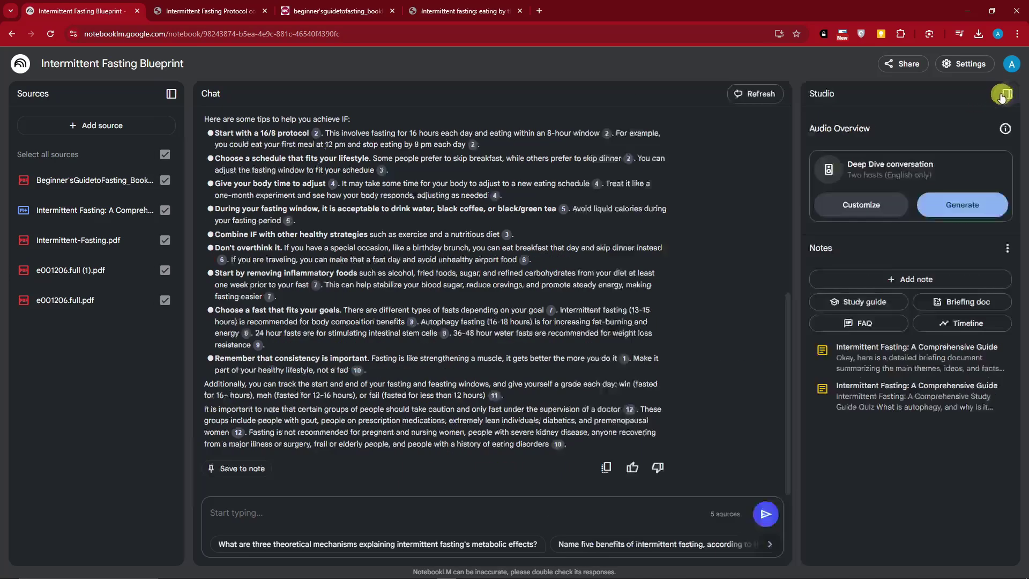
pyautogui.click(891, 395)
pyautogui.click(1009, 99)
pyautogui.click(892, 347)
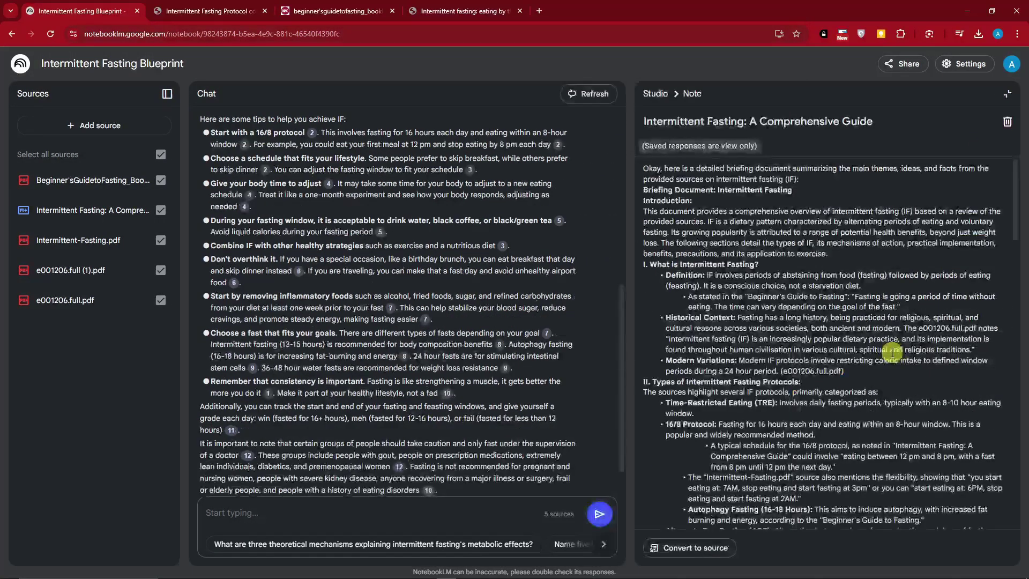
pyautogui.click(1001, 98)
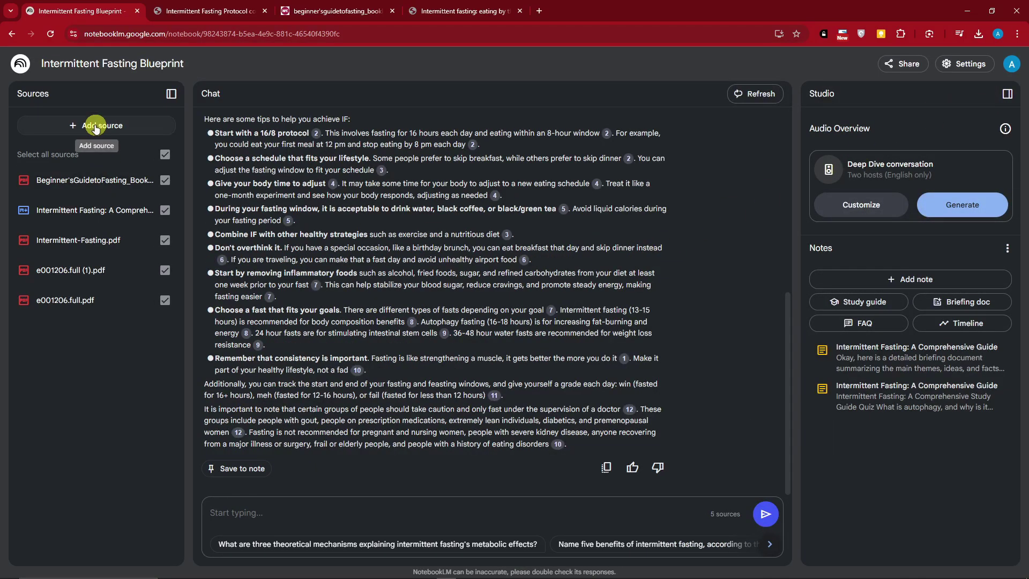
# Step: Deselect all sources and delete the Beginner's Guide booklet source
pyautogui.click(162, 156)
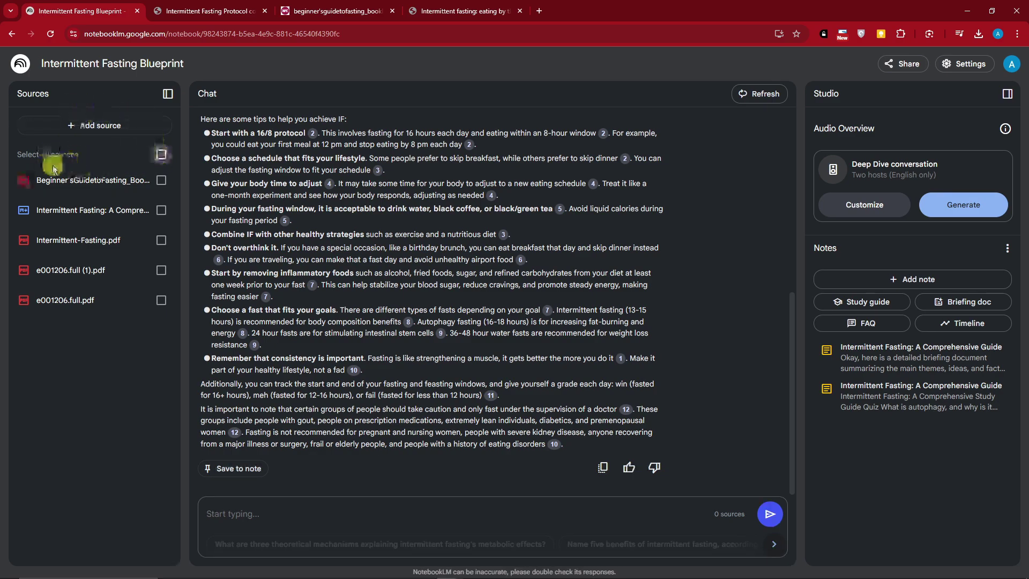
pyautogui.click(23, 180)
pyautogui.click(43, 221)
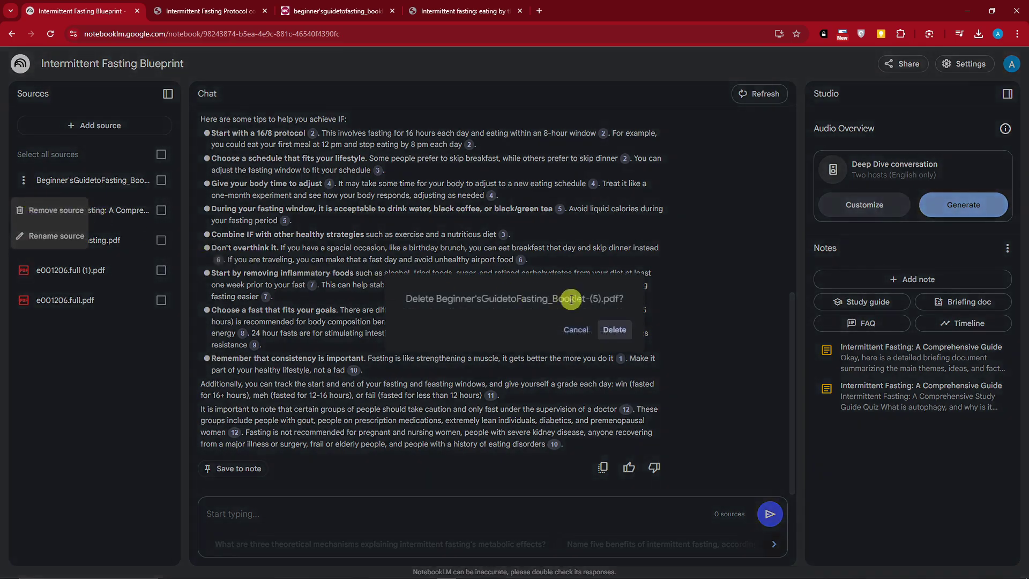
pyautogui.click(612, 325)
# Step: Delete the converted study-guide source
pyautogui.click(23, 180)
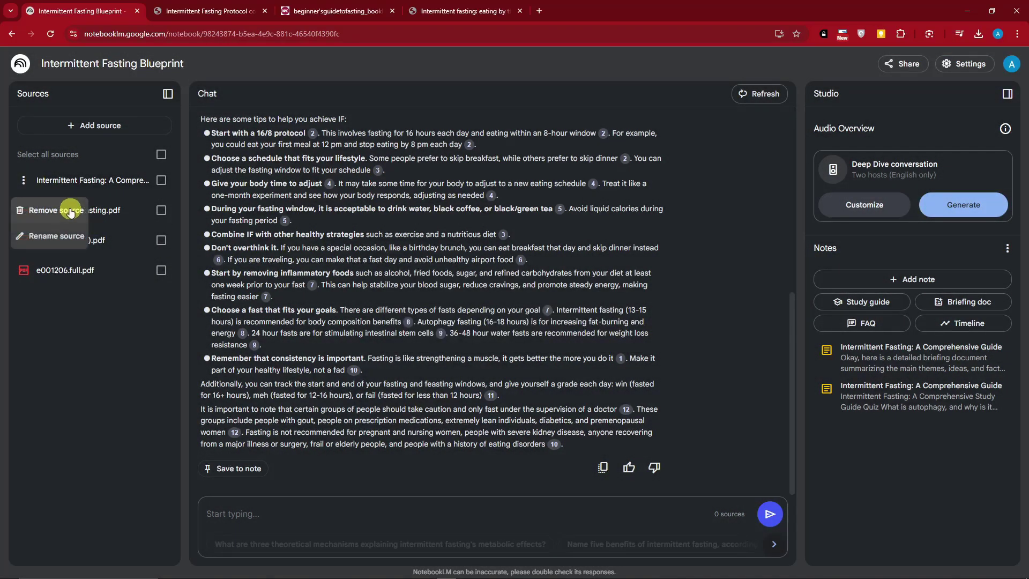
pyautogui.click(44, 209)
pyautogui.click(615, 325)
pyautogui.click(23, 180)
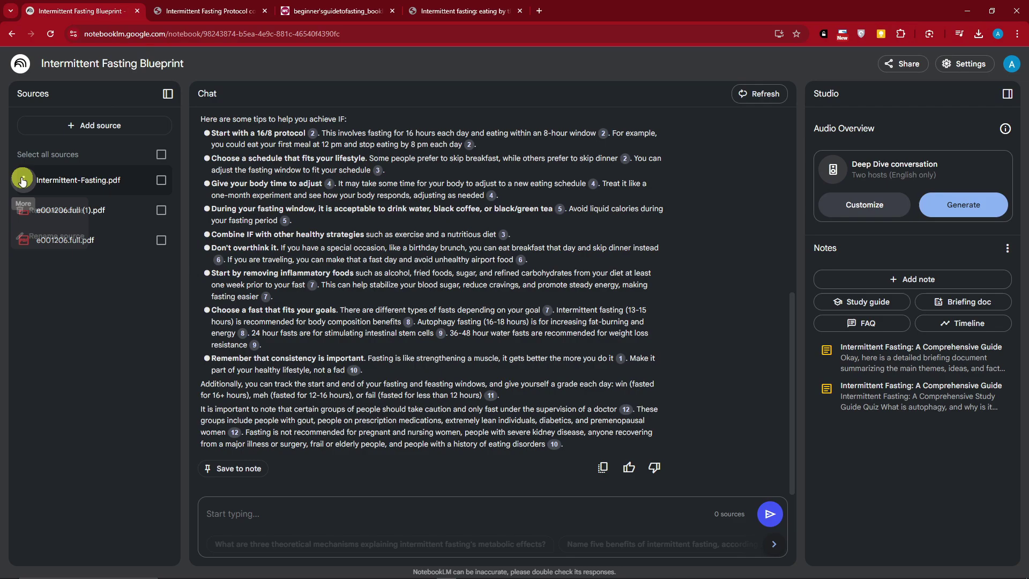